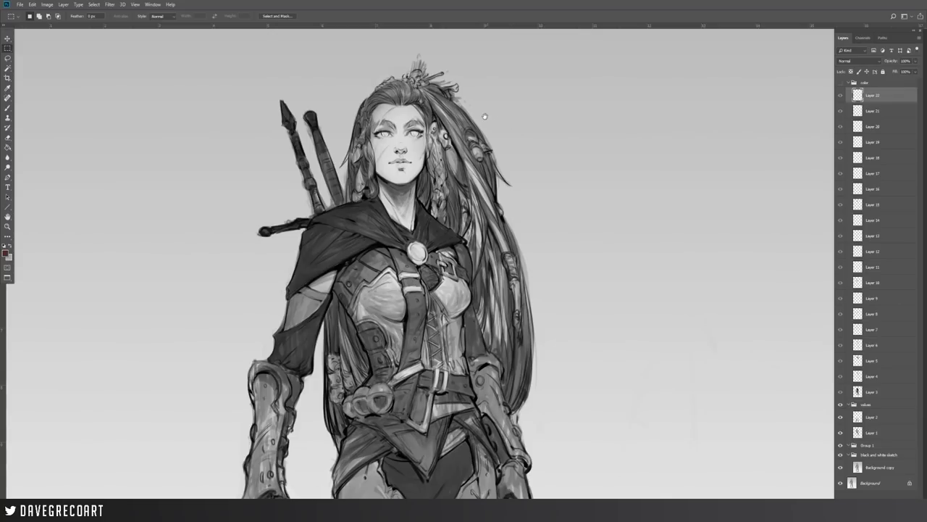
- Show the color group over the grayscale character and hide it again to compare the two versions
left_click_drag(439, 165, 434, 161)
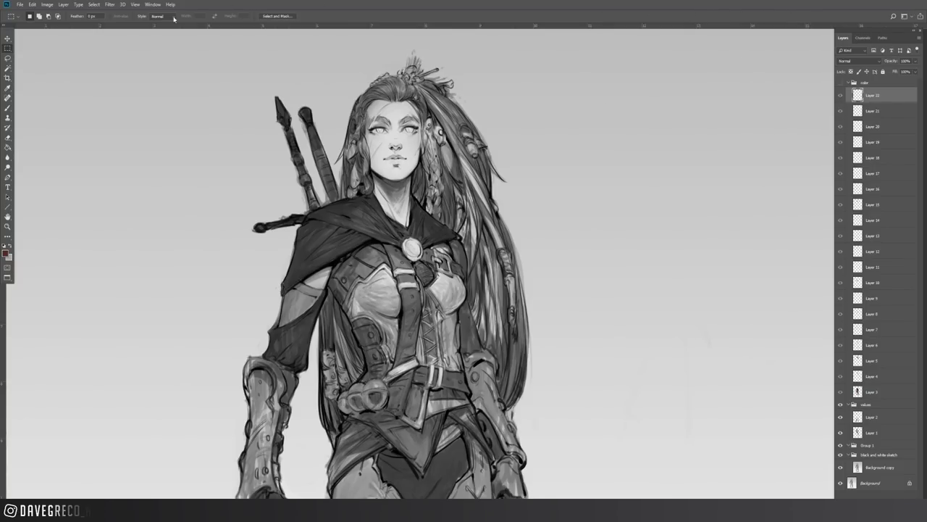
left_click_drag(330, 185, 348, 189)
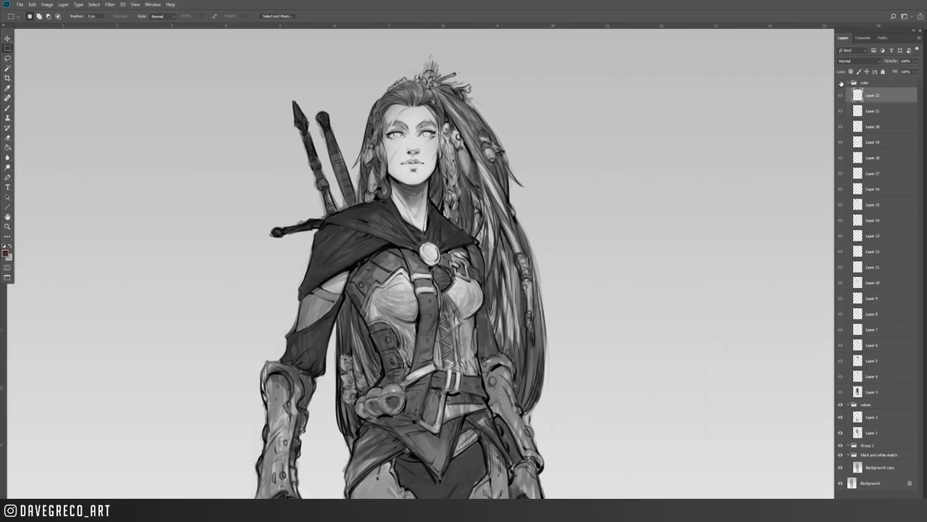
left_click(841, 83)
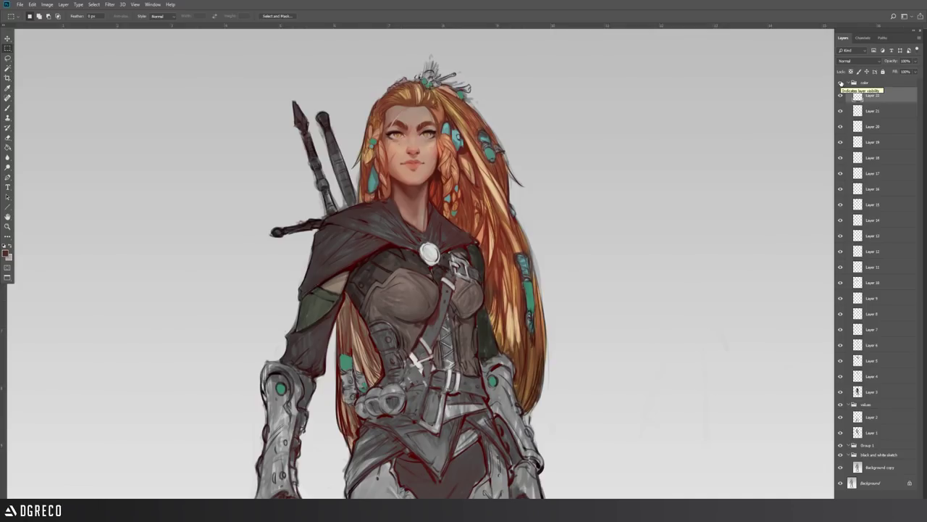
left_click(841, 83)
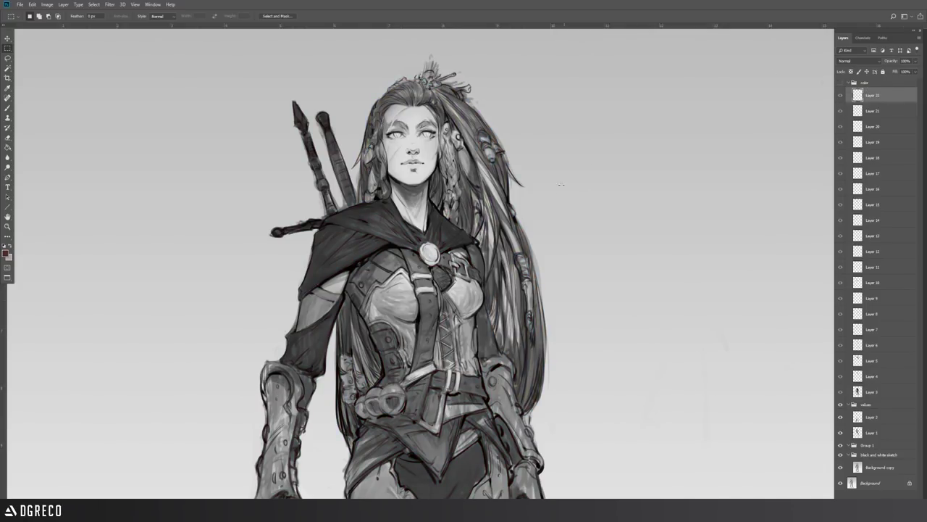
- Examine the full-length grayscale figure from head to boots with the whole canvas in view
left_click(8, 227)
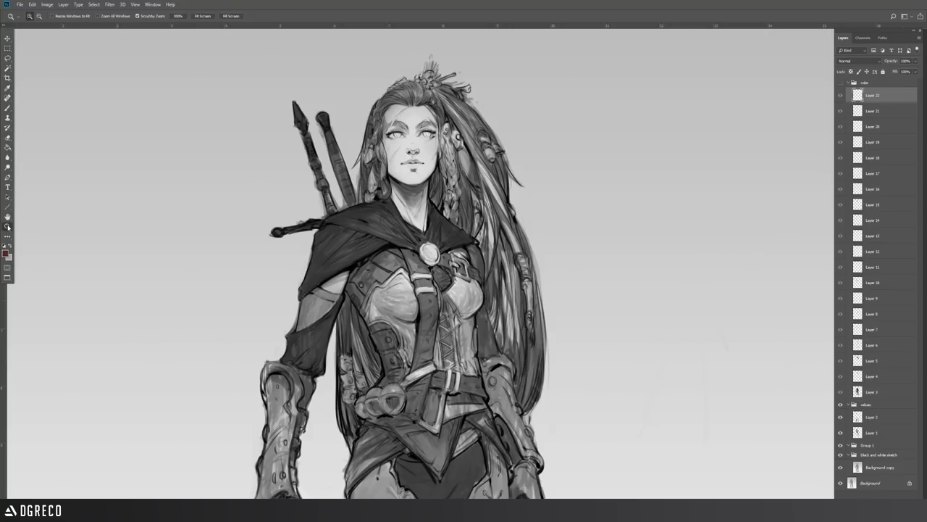
left_click(204, 205, "alt")
left_click_drag(299, 294, 330, 202)
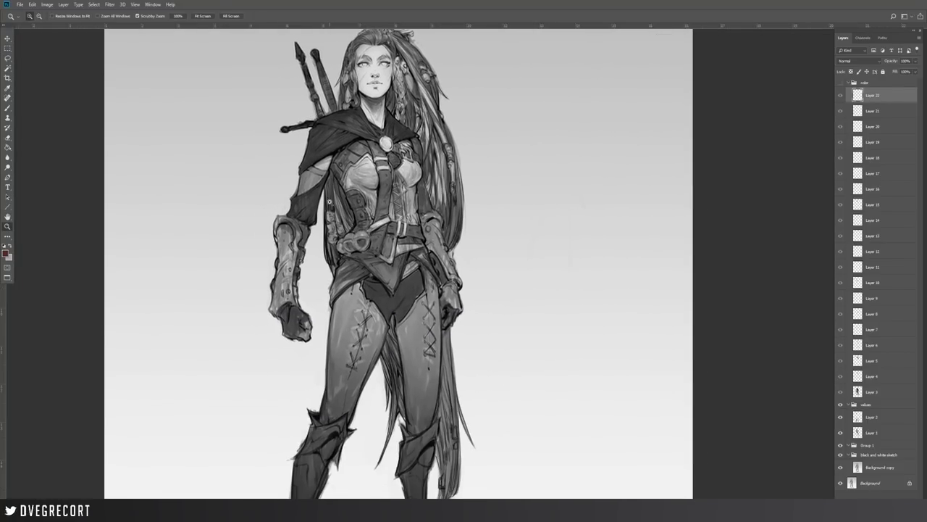
left_click(358, 236, "alt")
left_click_drag(423, 283, 426, 258)
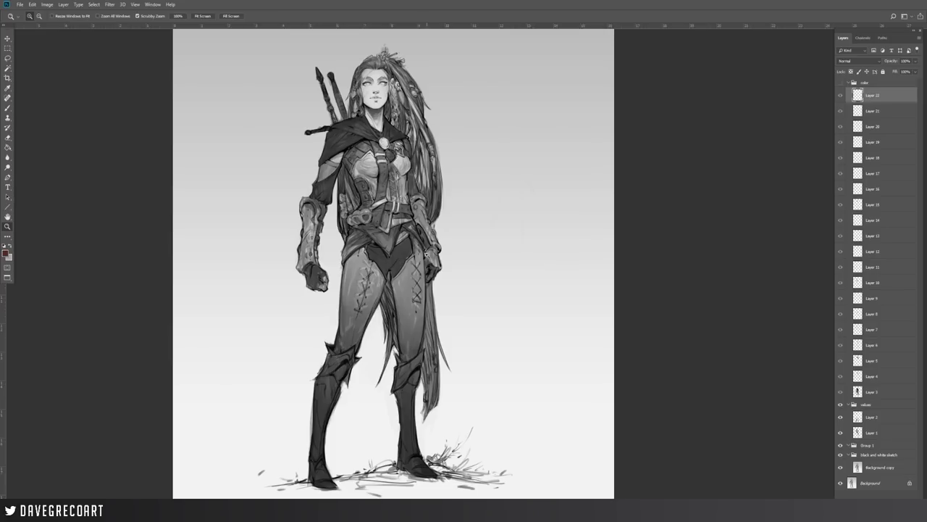
left_click_drag(758, 287, 747, 284)
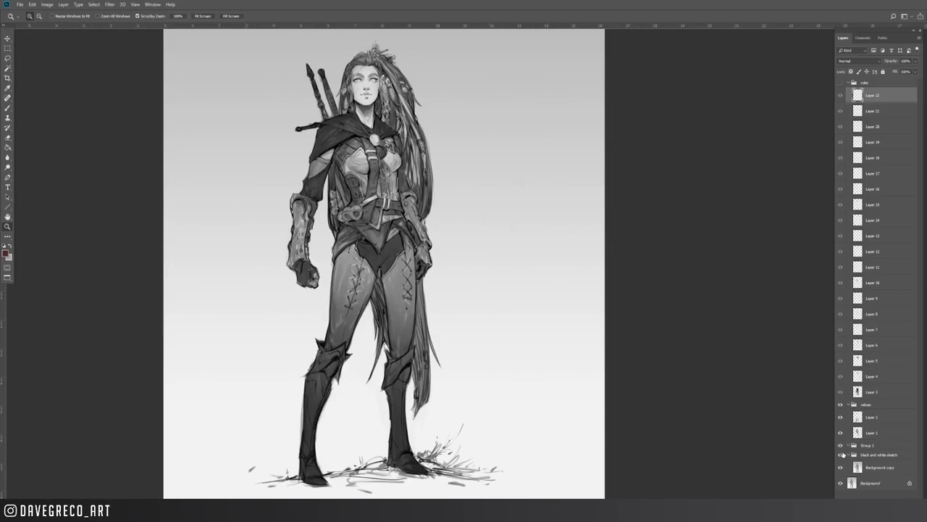
- Isolate the black and white sketch group and inspect the character's linework from the head down to the boots
left_click(840, 454)
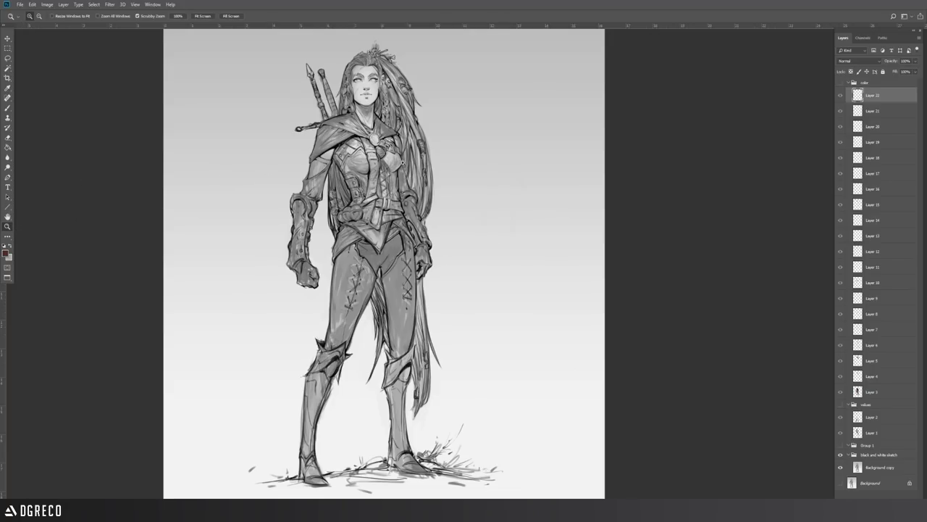
left_click(404, 139)
left_click(403, 137)
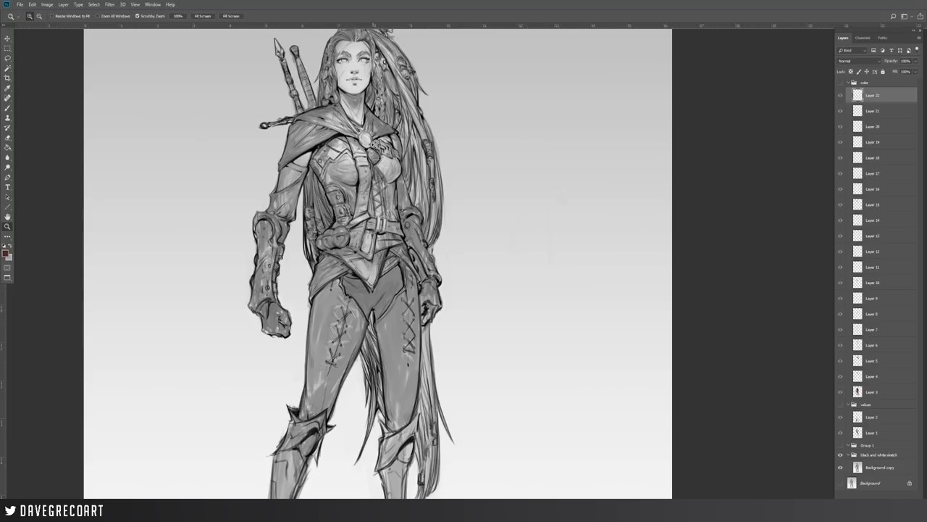
left_click_drag(378, 128, 396, 153)
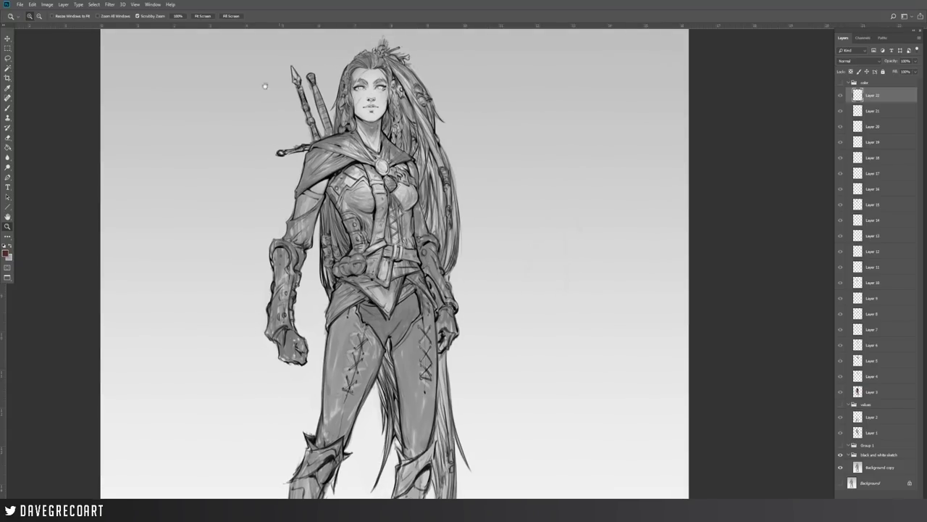
left_click(8, 49)
left_click_drag(308, 201, 287, 176)
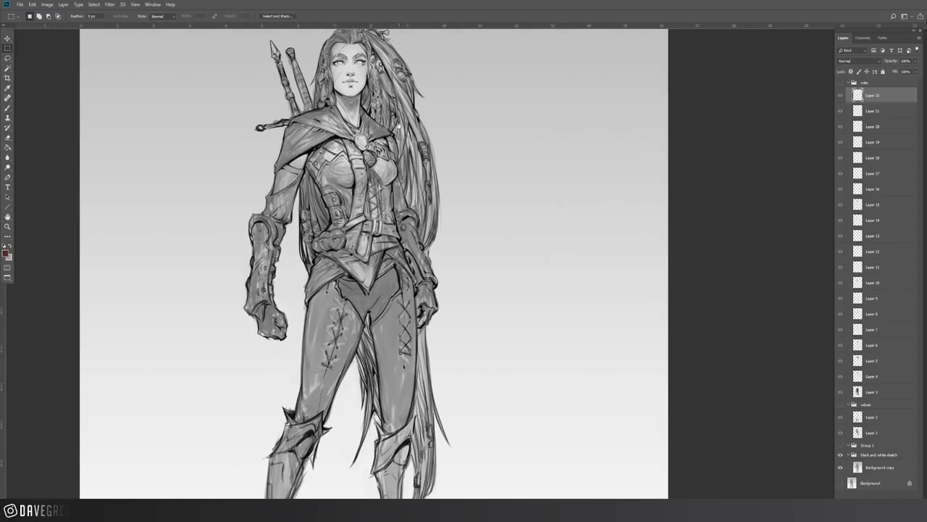
left_click_drag(376, 236, 369, 167)
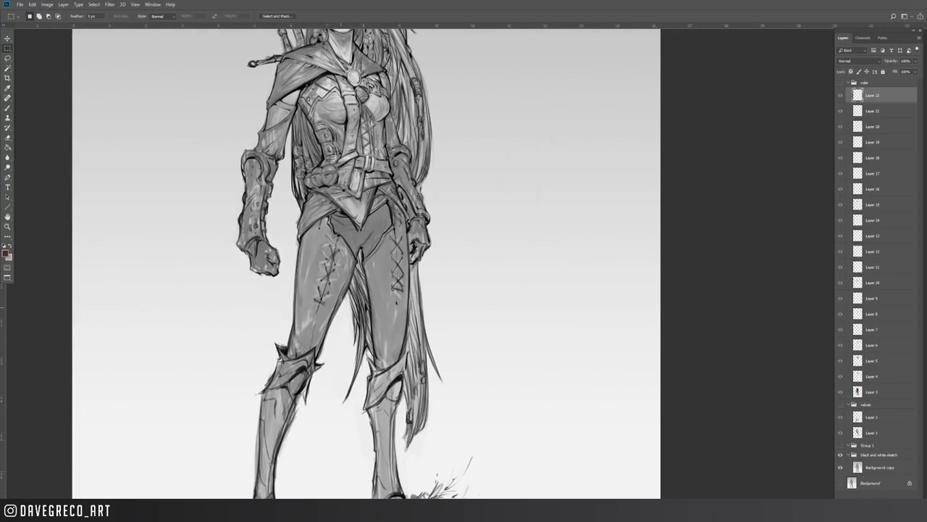
left_click_drag(494, 190, 510, 217)
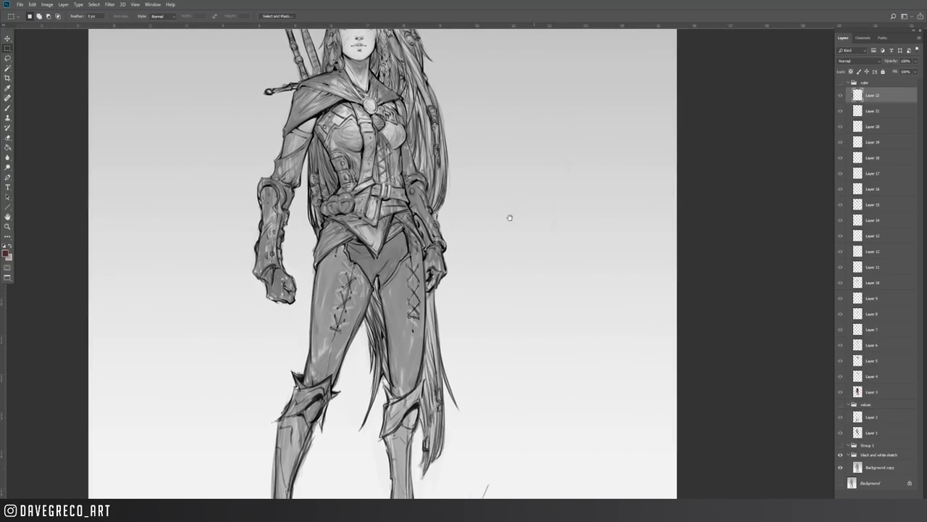
- Show the values group over the sketch and inspect the shading on the cloak, torso, belt and legs
left_click(840, 404)
left_click_drag(469, 150, 487, 225)
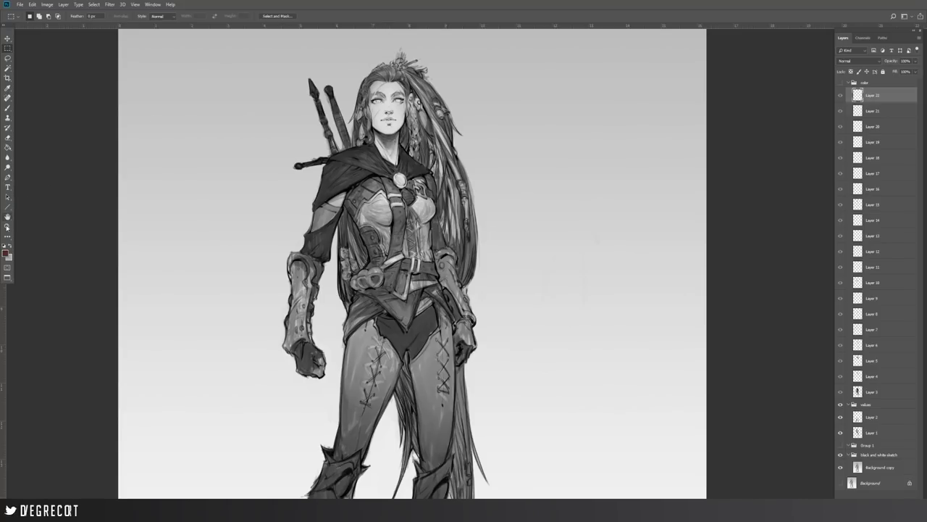
key("z")
left_click(399, 169)
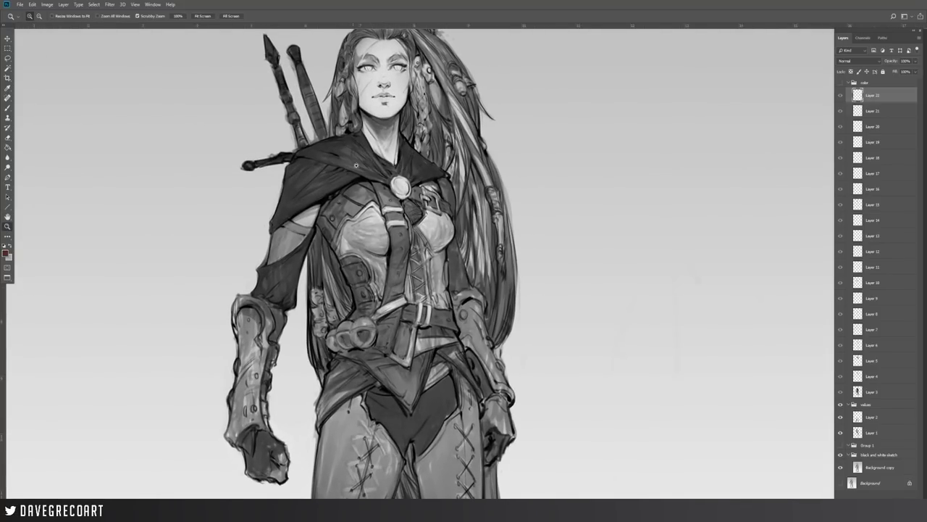
left_click(373, 151)
left_click_drag(424, 168, 472, 206)
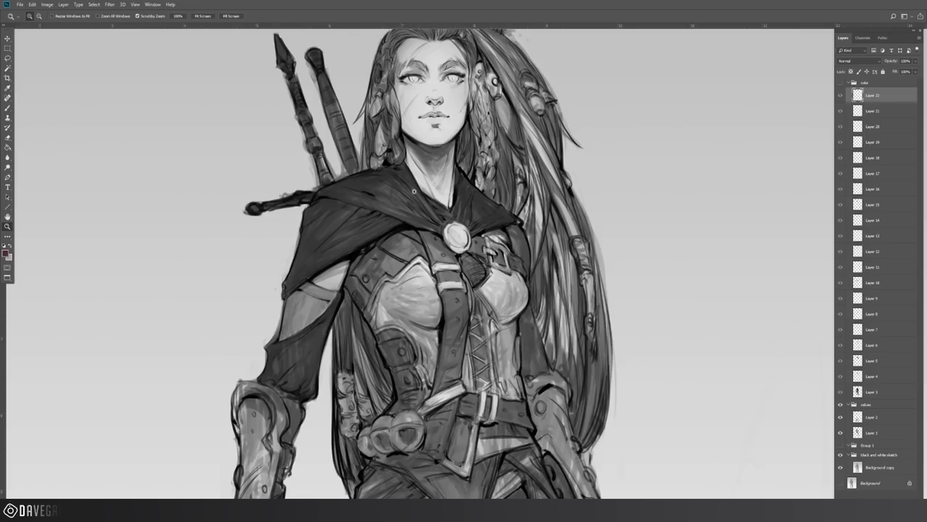
left_click_drag(438, 227, 424, 191)
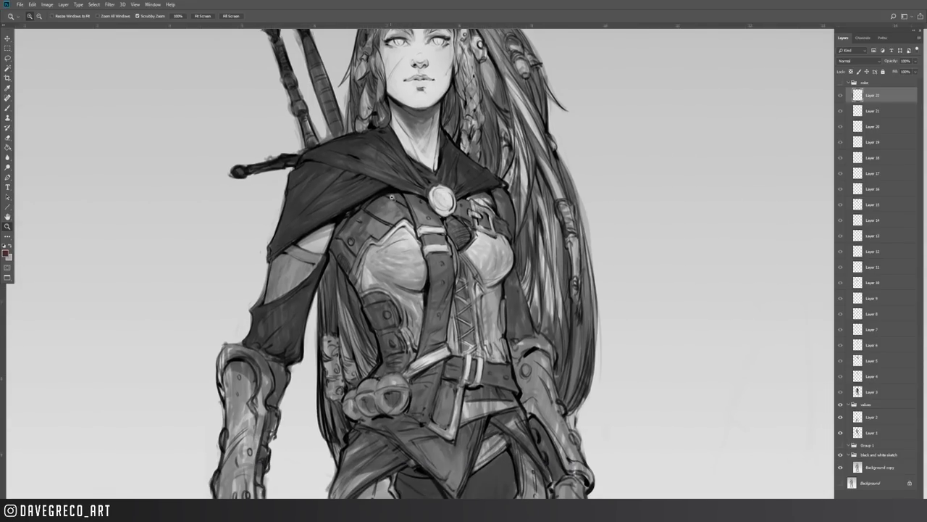
left_click_drag(404, 162, 391, 183)
left_click_drag(399, 269, 384, 184)
left_click_drag(439, 301, 447, 187)
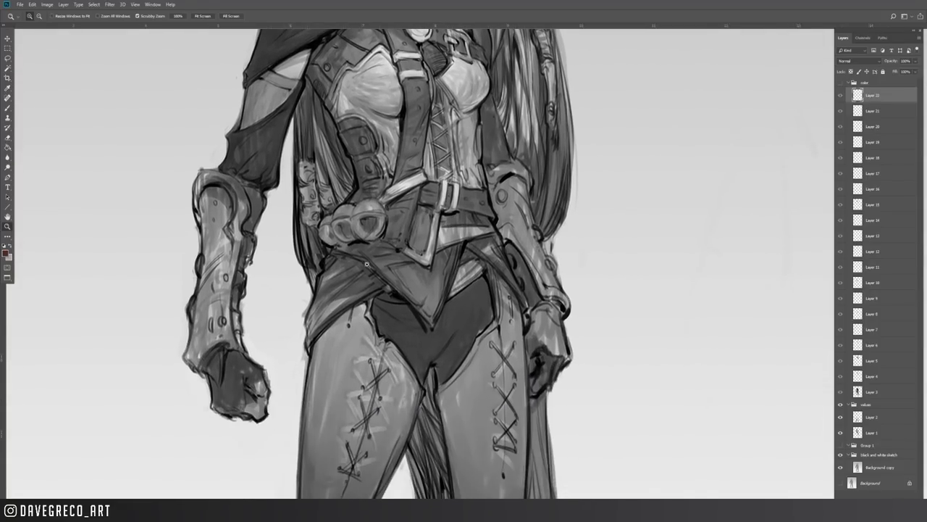
left_click_drag(490, 190, 451, 317)
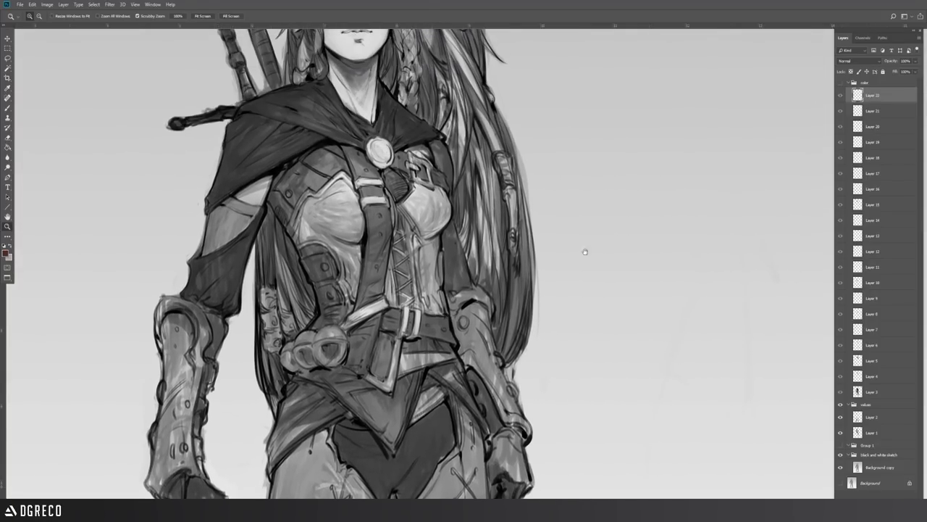
- Show the color group and hide its layers from Layer 22 down to Layer 4
left_click(841, 82)
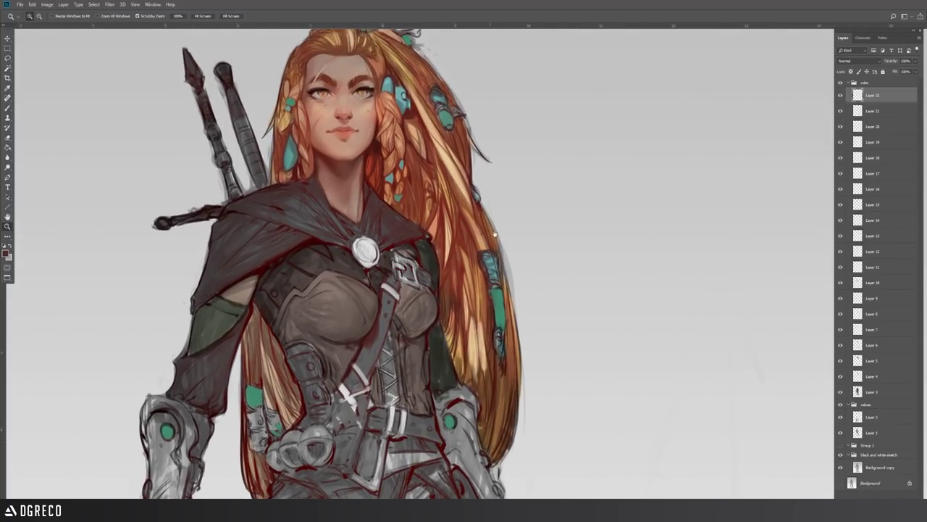
left_click_drag(840, 95, 845, 317)
left_click_drag(842, 367, 841, 378)
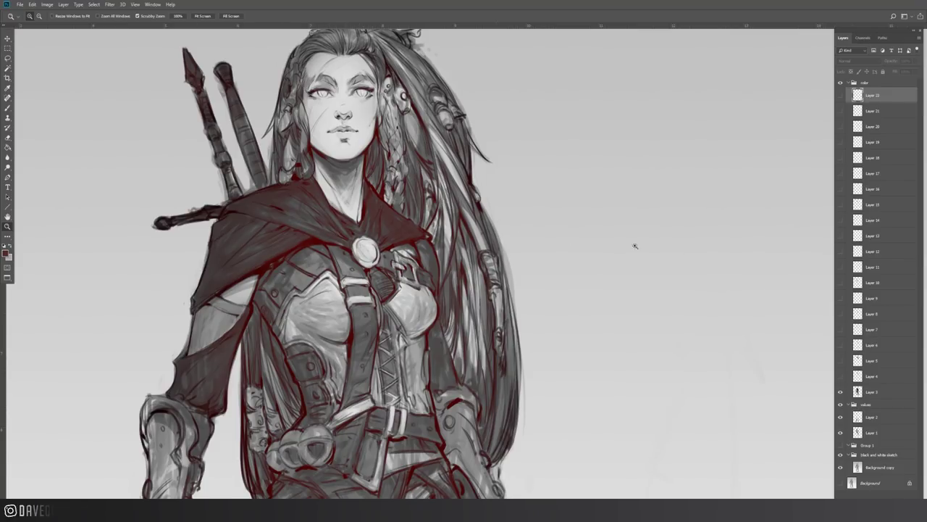
- Show the color layers from Layer 4 up to Layer 22 again, briefly hiding Layers 8 and 9 to compare
left_click_drag(840, 376, 842, 296)
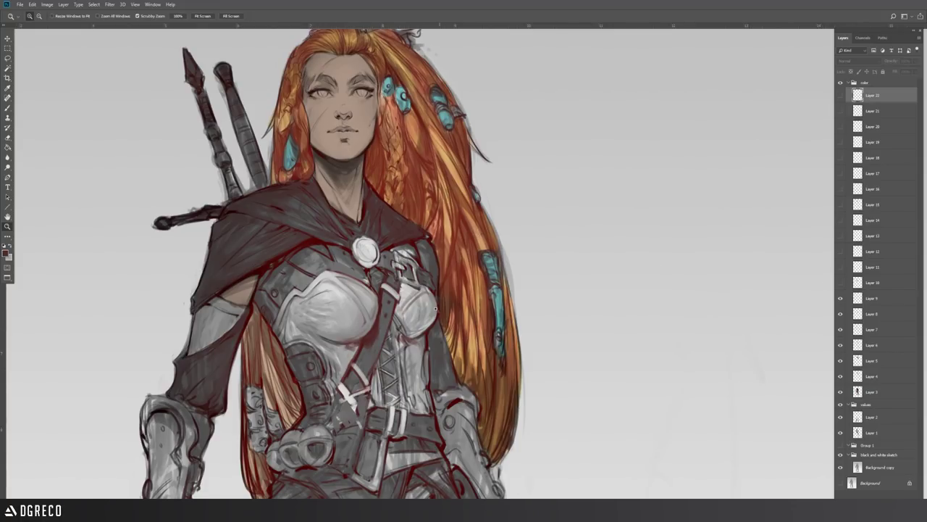
left_click(841, 299)
left_click(840, 315)
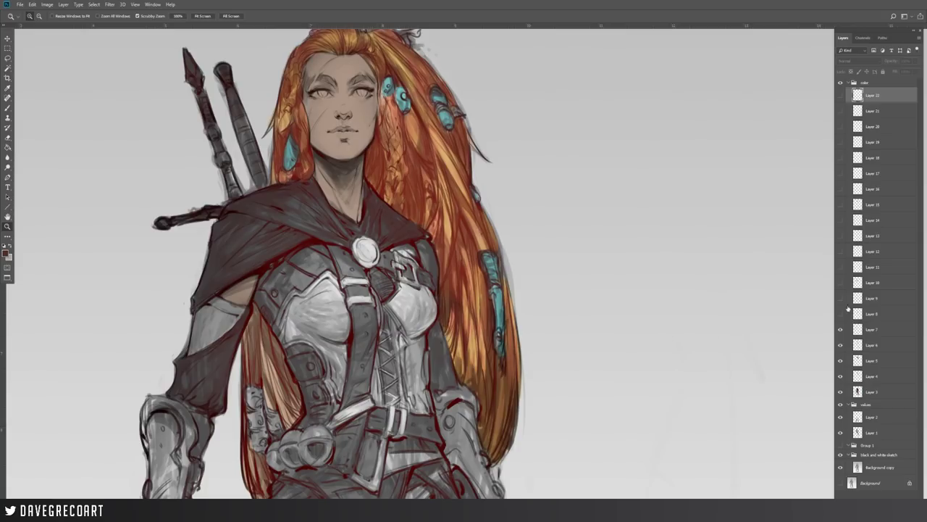
left_click_drag(841, 316, 841, 95)
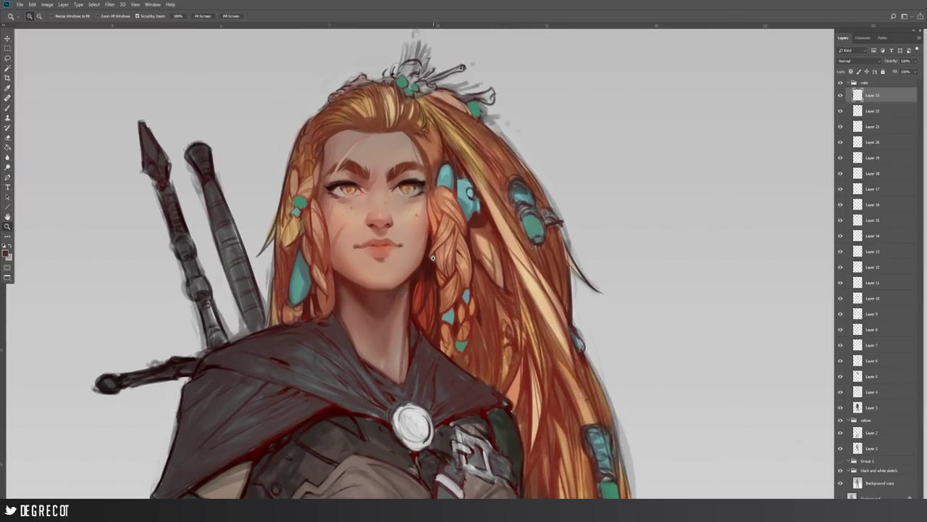
- Brush sampled hair colors over the braid and loose strands left of the face on the top color layer
key("b")
right_click(171, 233)
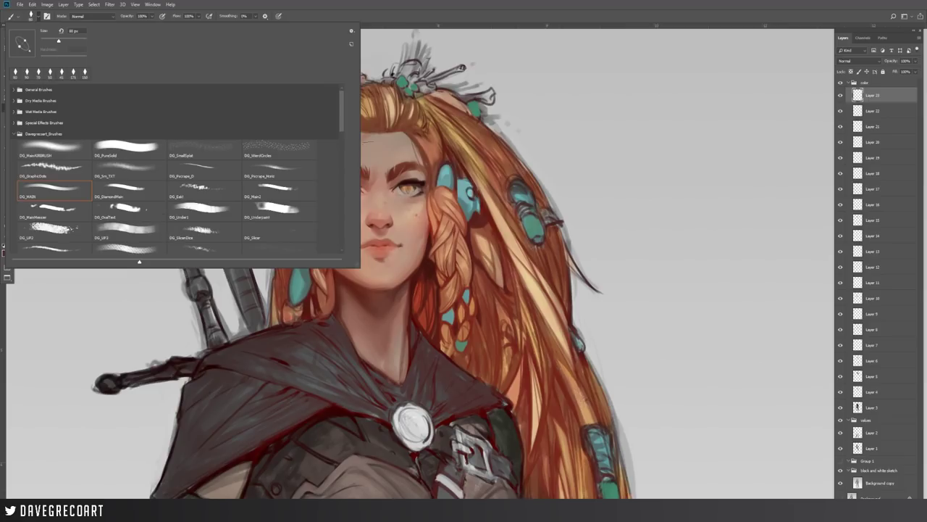
left_click(520, 150, "alt")
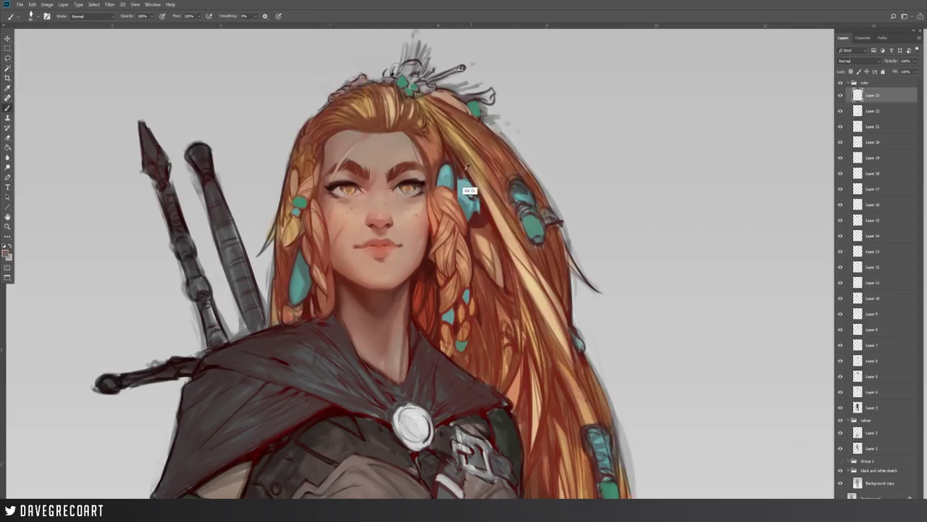
left_click(421, 146, "alt")
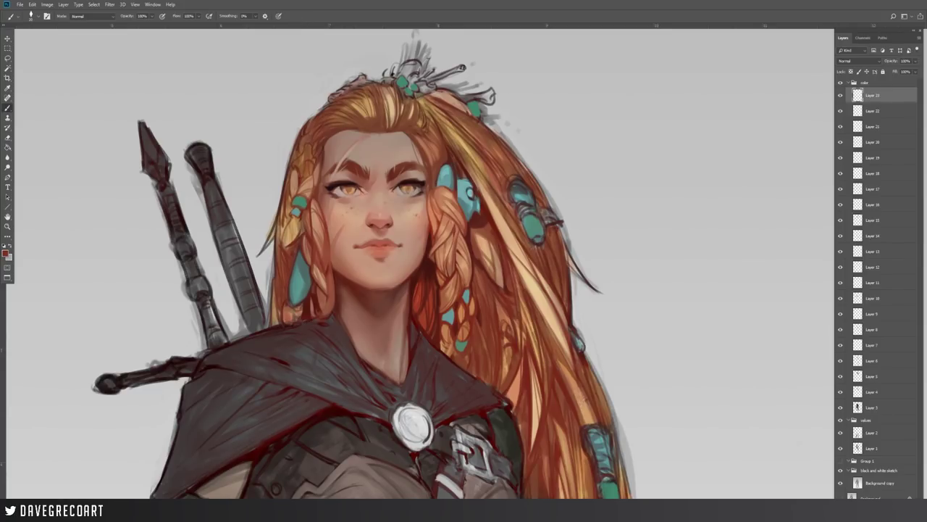
left_click(285, 196, "alt")
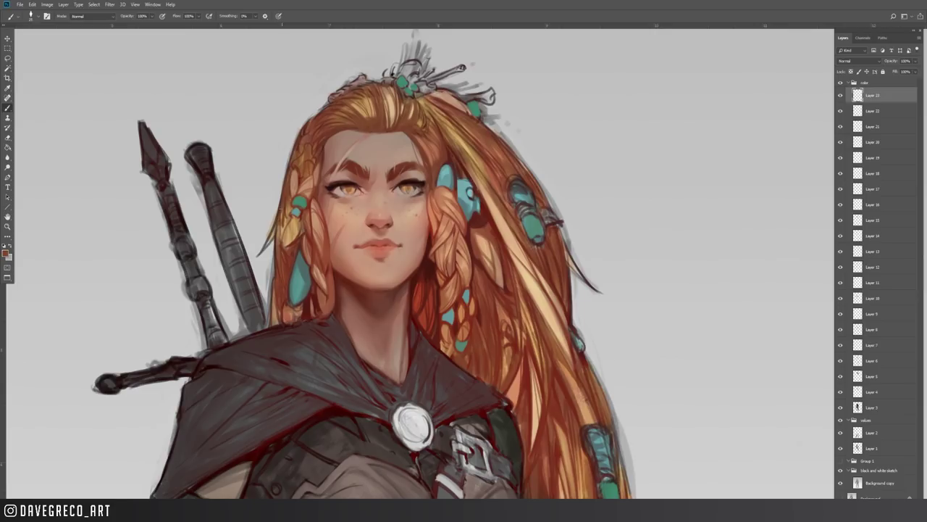
left_click_drag(287, 205, 278, 231)
mouse_move(291, 206)
left_mouse_down()
mouse_move(283, 224)
mouse_move(287, 216)
mouse_move(313, 230)
mouse_move(316, 242)
left_mouse_up()
left_click(311, 205, "alt")
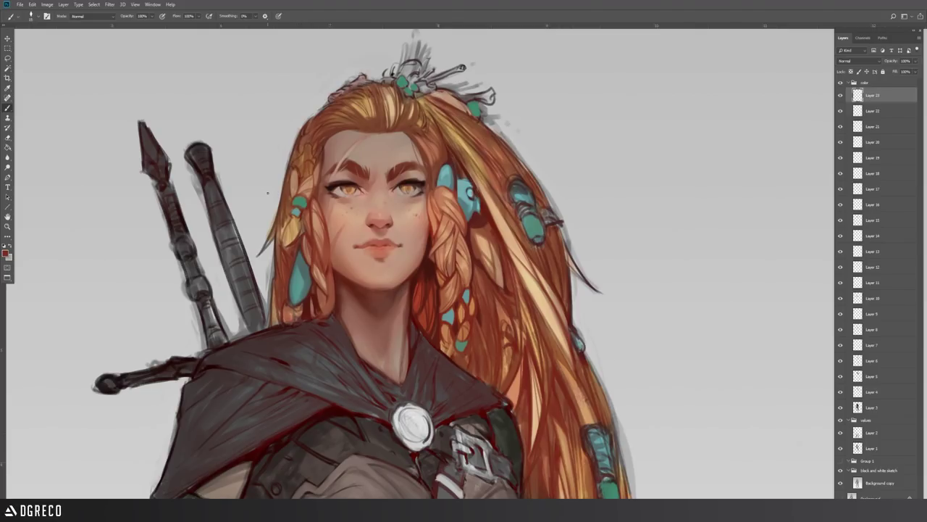
left_click(283, 226, "alt")
left_click_drag(289, 219, 282, 230)
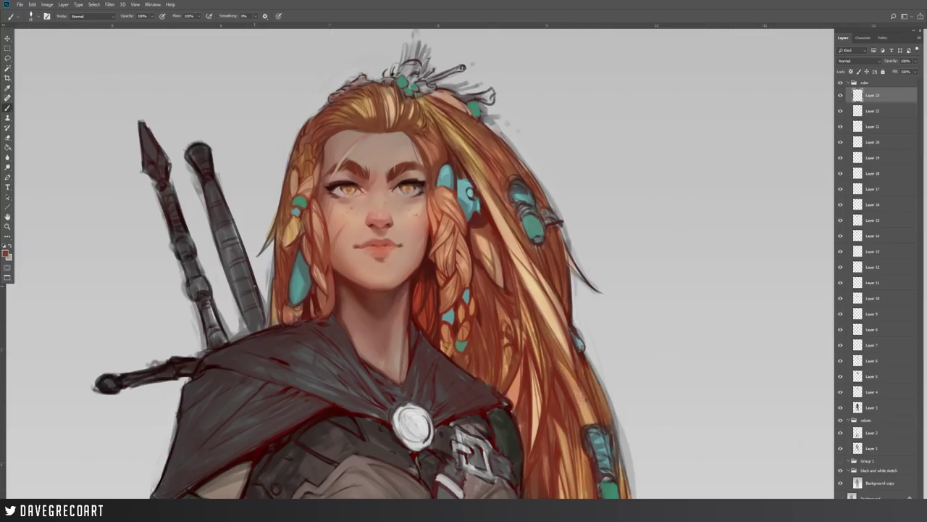
- Examine the armor, legs, boots and trailing hair, and the overall colored figure at a smaller zoom
left_click_drag(256, 270, 264, 180)
left_click(8, 236)
left_click(5, 220)
left_click(6, 226)
left_click(262, 268, "alt")
left_click(262, 268, "alt")
left_click_drag(367, 432, 379, 207)
left_click_drag(415, 343, 414, 179)
left_click(424, 211, "alt")
left_click(424, 211)
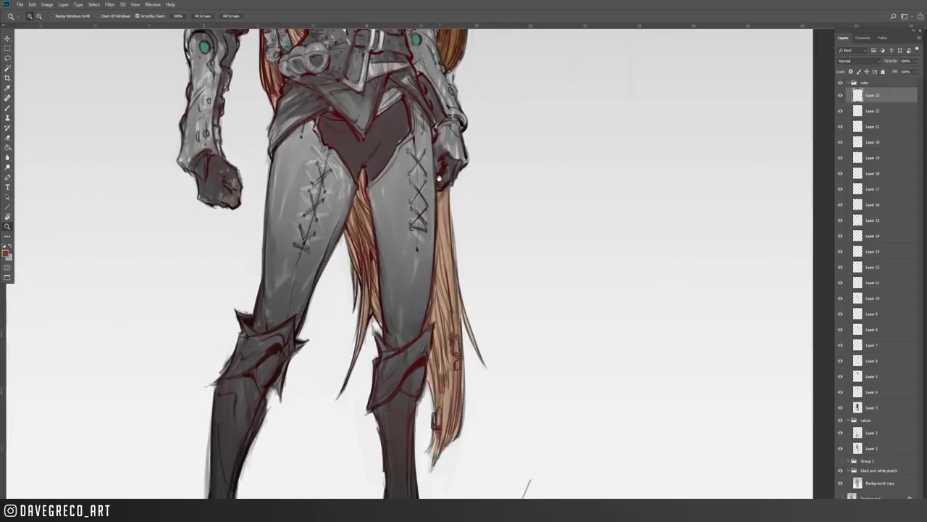
left_click(439, 178, "alt")
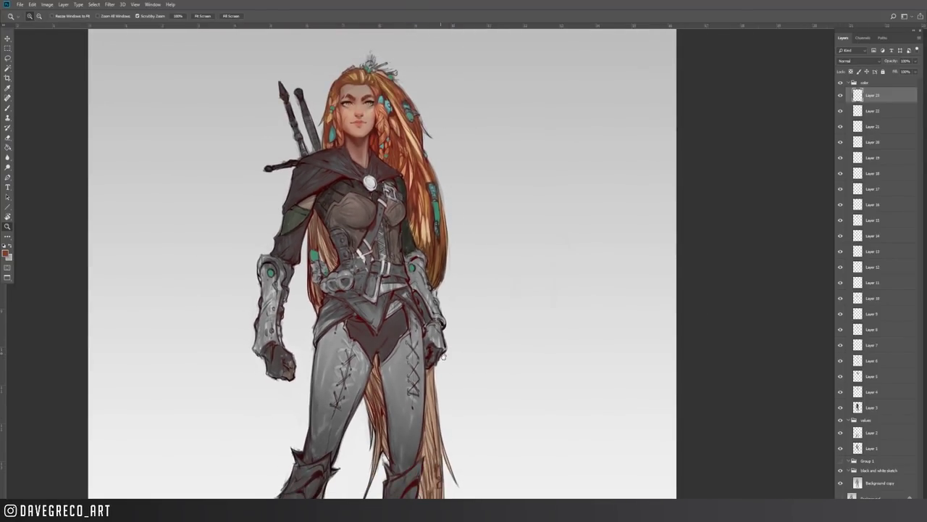
left_click(416, 265)
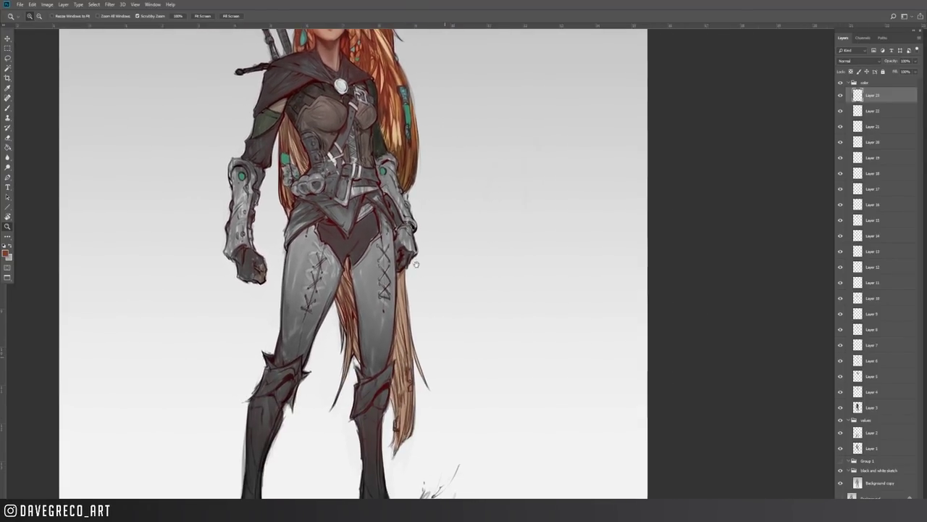
left_click_drag(447, 211, 447, 386)
left_click(430, 197)
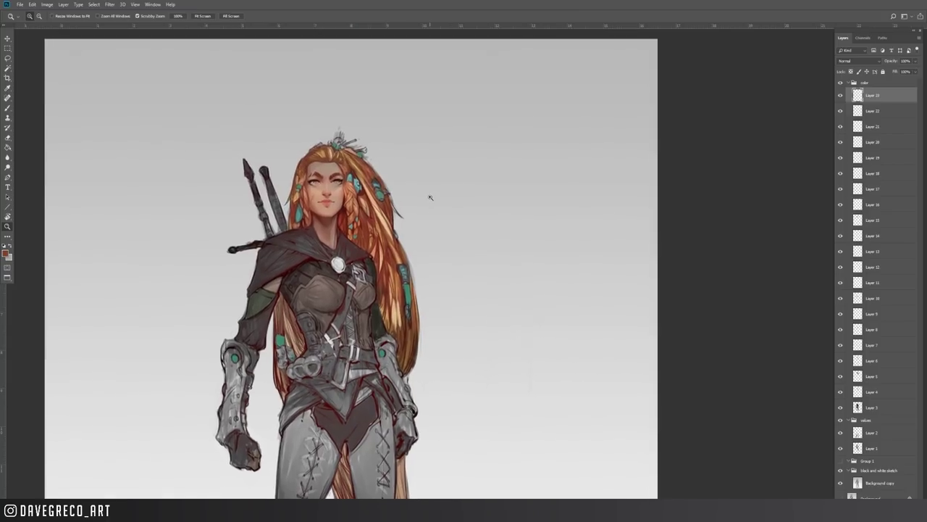
- Paint the pointed flyaway strand off the hair's outer edge, cleaning its outline with sampled hair and background colors
left_click(422, 197)
left_click(420, 197)
left_click(248, 188)
left_click_drag(249, 185, 326, 213)
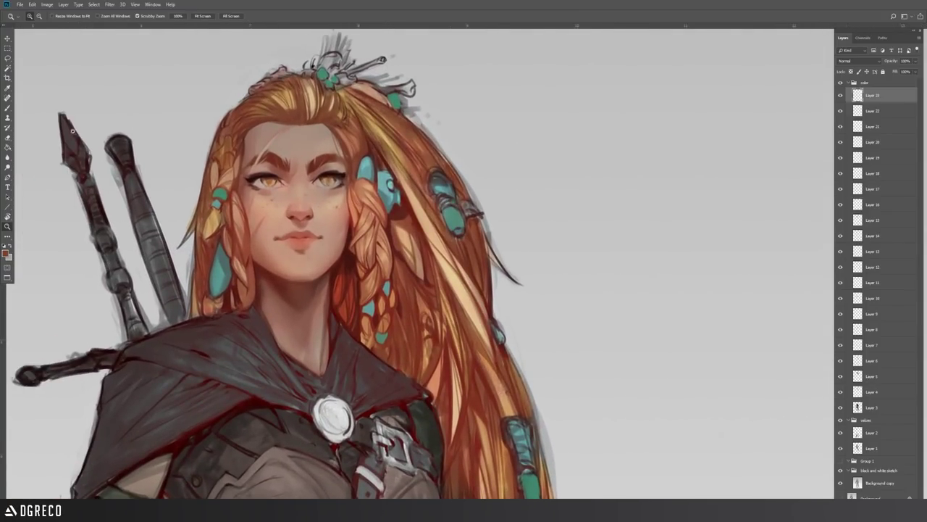
left_click(8, 108)
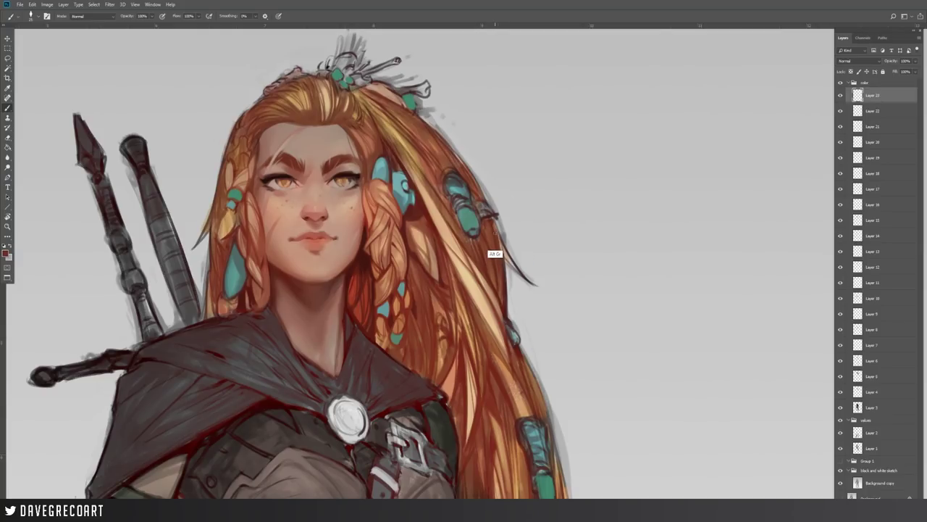
left_click_drag(508, 256, 517, 270)
left_click(510, 228, "alt")
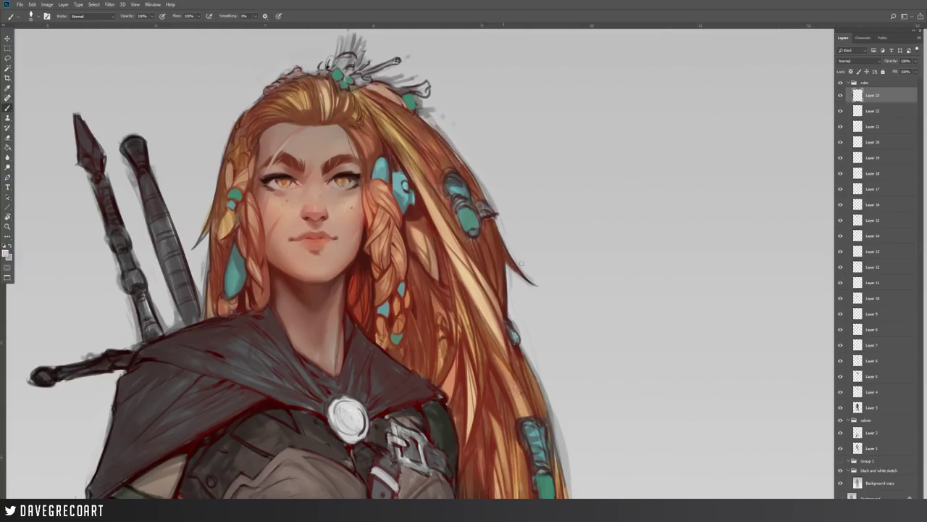
left_click(497, 227, "alt")
left_click_drag(494, 218, 503, 247)
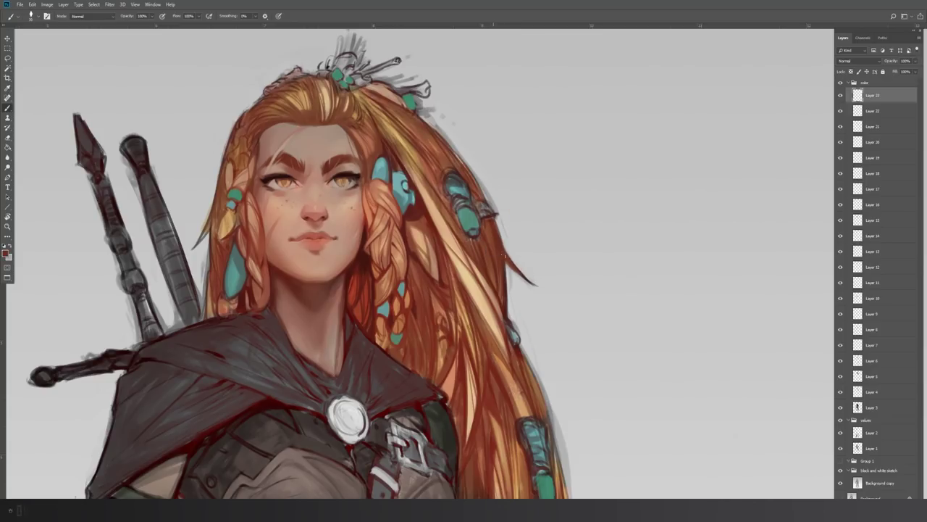
left_click(495, 236, "alt")
left_click(500, 240, "alt")
left_click(517, 242, "alt")
left_click(517, 242, "alt")
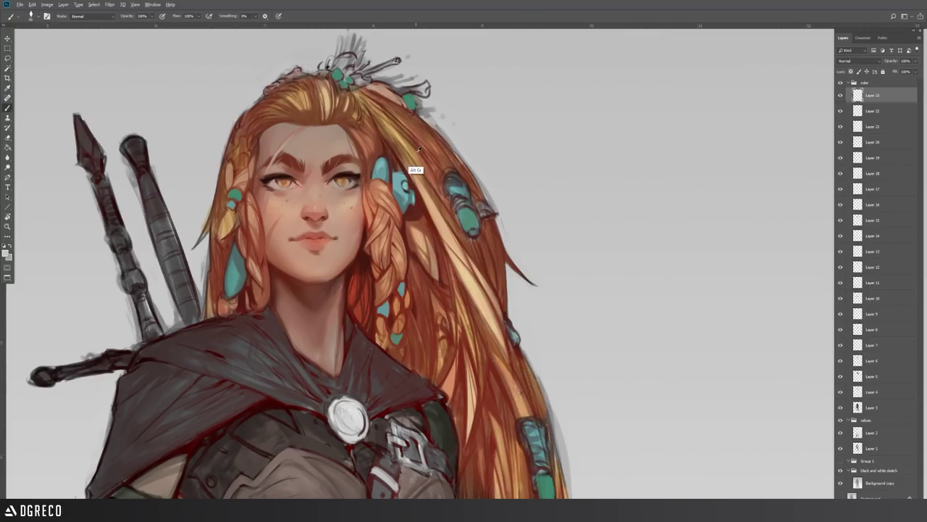
- Brush sampled orange tones along the long light strands sweeping back behind the round teal ear ornament
left_click(415, 196, "alt")
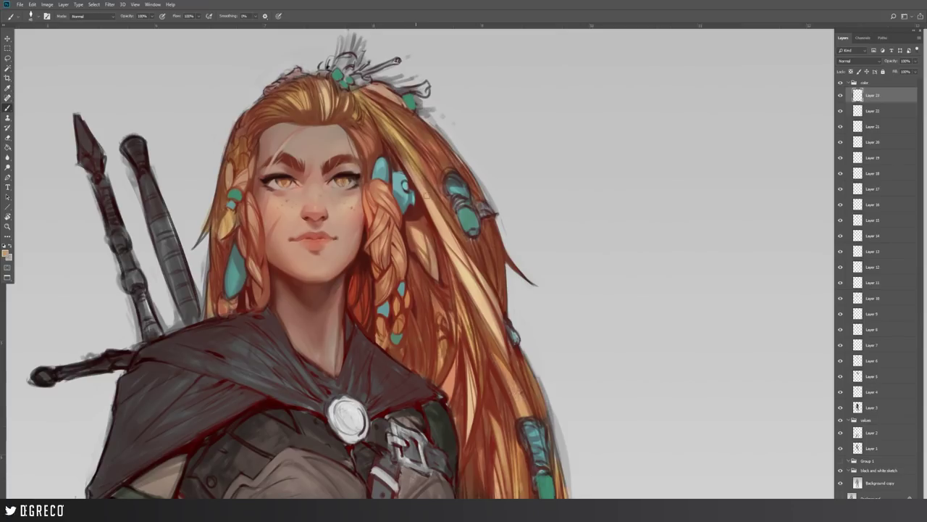
left_click(425, 163, "alt")
left_click_drag(402, 160, 468, 262)
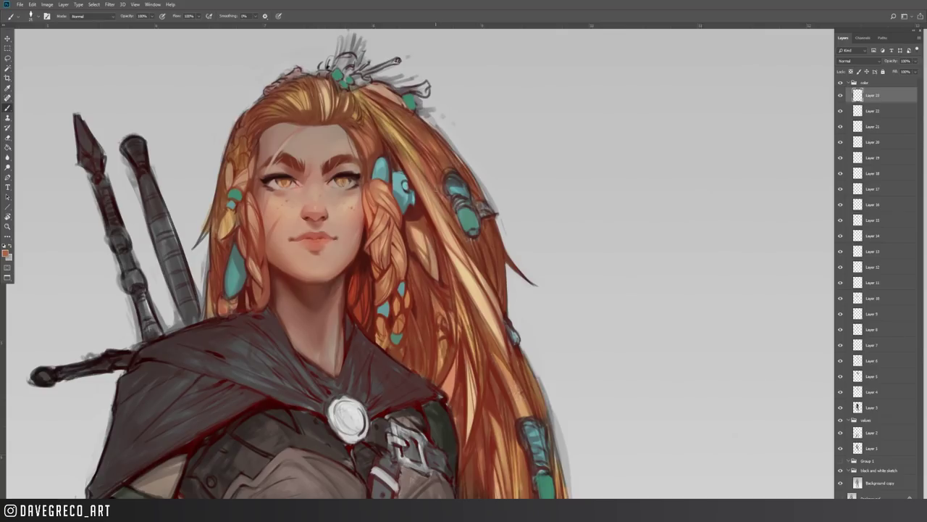
- Refine the round teal ear ornament with sampled teal tones and deepen the dark red shadow beneath it
left_click(410, 215, "alt")
left_click(369, 235, "alt")
left_click(406, 201, "alt")
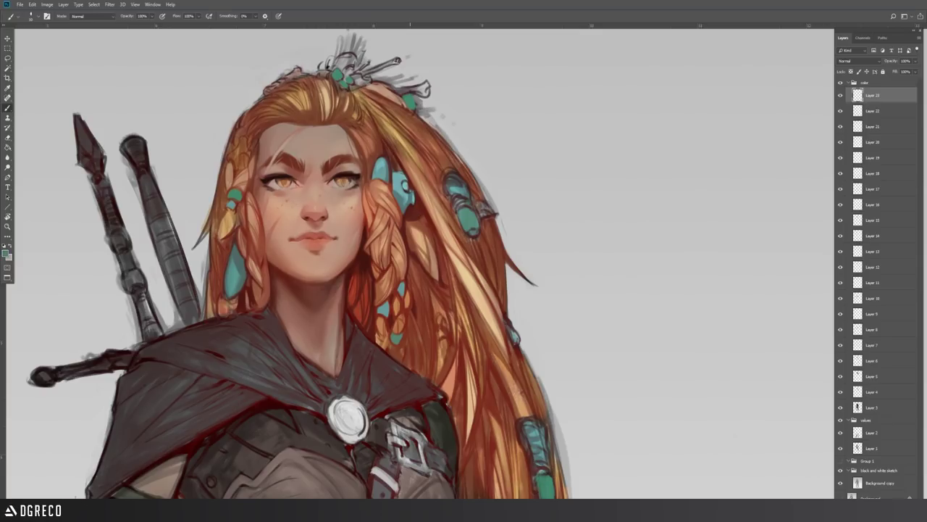
left_click(411, 206, "alt")
left_click(397, 197, "alt")
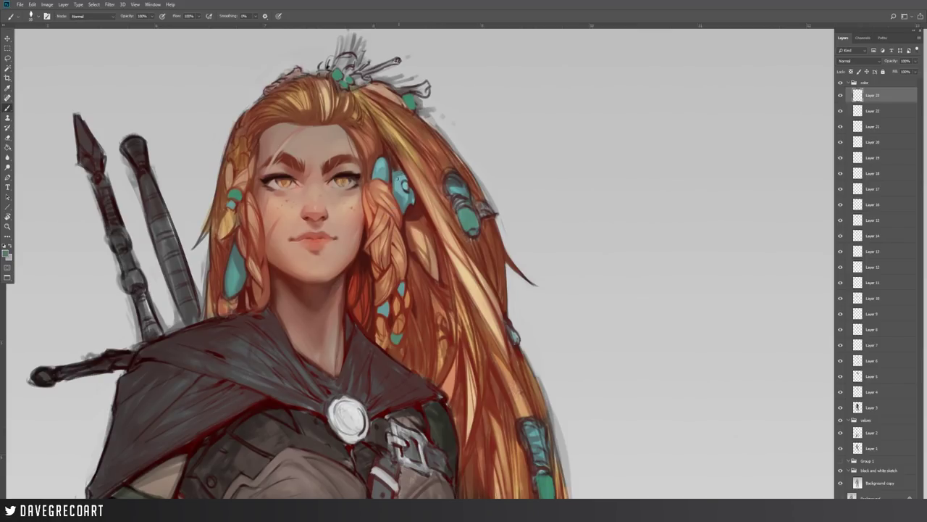
left_click(392, 191, "alt")
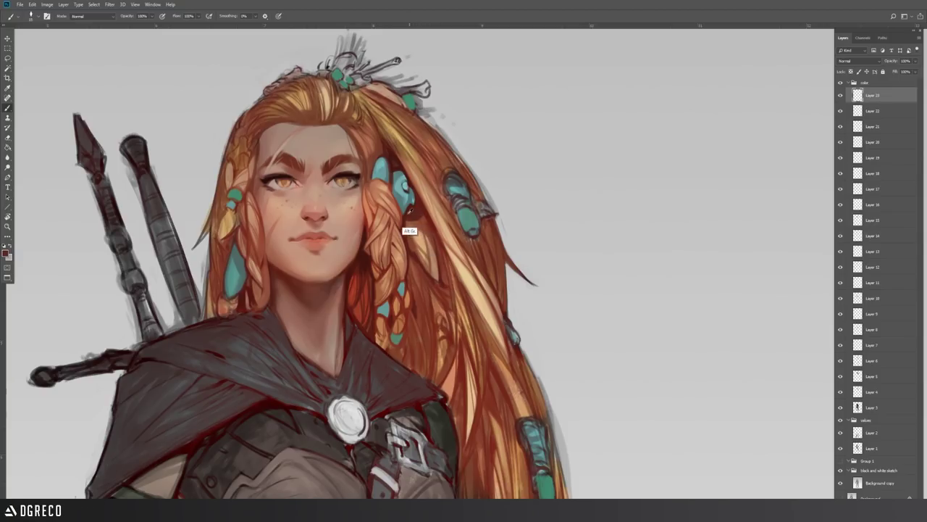
left_click(405, 217, "alt")
left_click(416, 208, "alt")
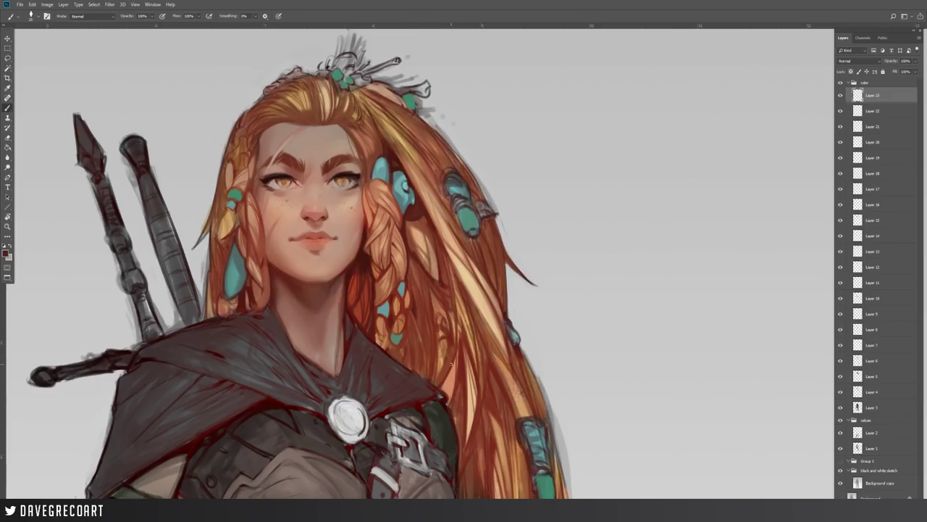
- Paint sampled dark and reddish strokes into the hair ends just above the cloak, below the teal drop ornament
left_click(224, 322, "alt")
left_click_drag(226, 313, 233, 309)
left_click(240, 297, "alt")
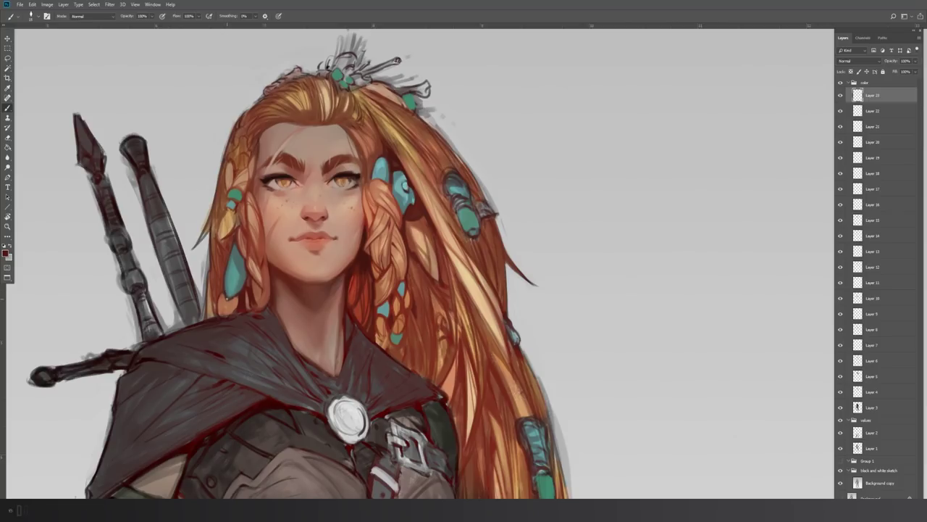
left_click_drag(238, 297, 232, 313)
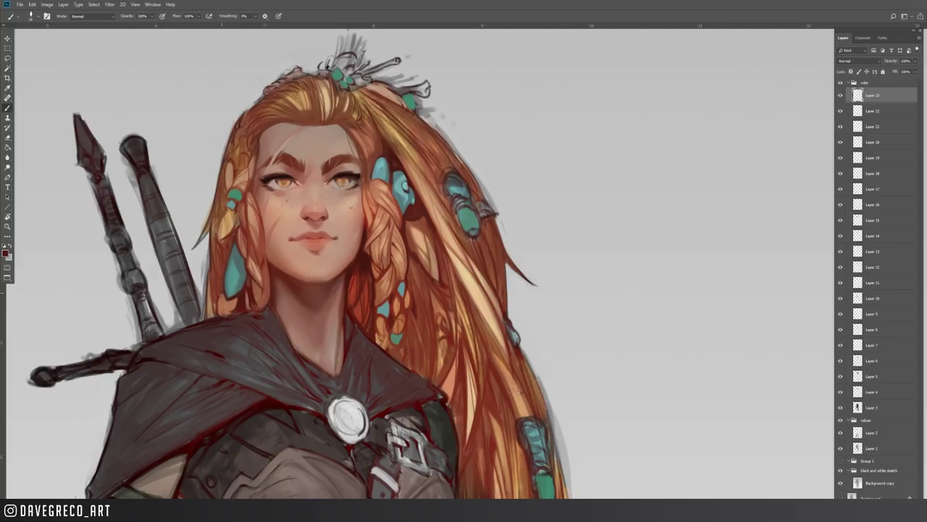
left_click(218, 310, "alt")
left_click_drag(221, 298, 220, 313)
left_click_drag(336, 322, 459, 367)
- Touch up the hair between the teal drop ornament and the thin braid just above the cloak collar
left_click(8, 226)
left_click(382, 276)
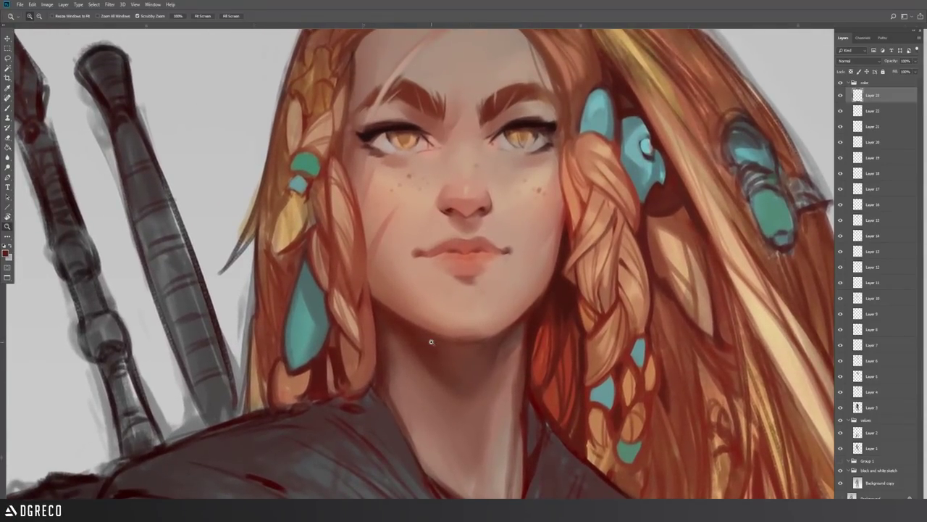
key("b")
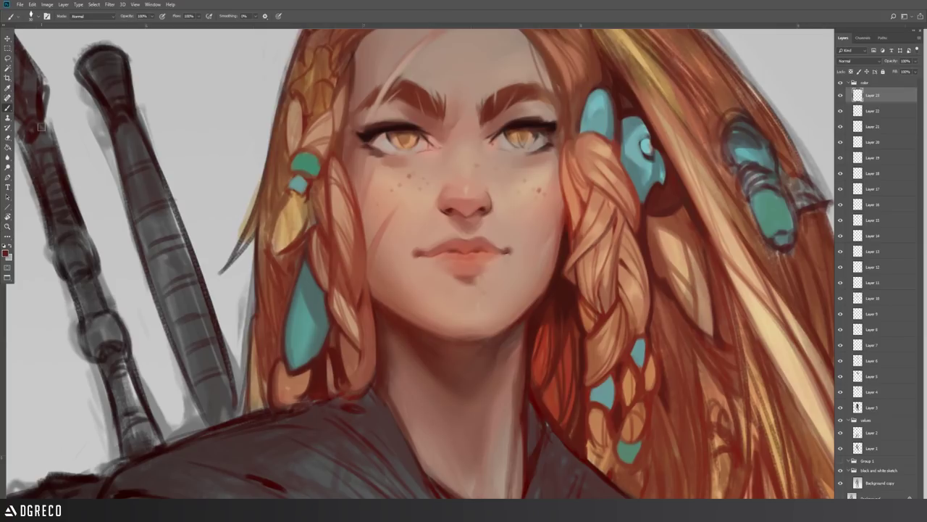
mouse_move(325, 366)
left_mouse_down()
mouse_move(324, 395)
mouse_move(341, 378)
left_mouse_up()
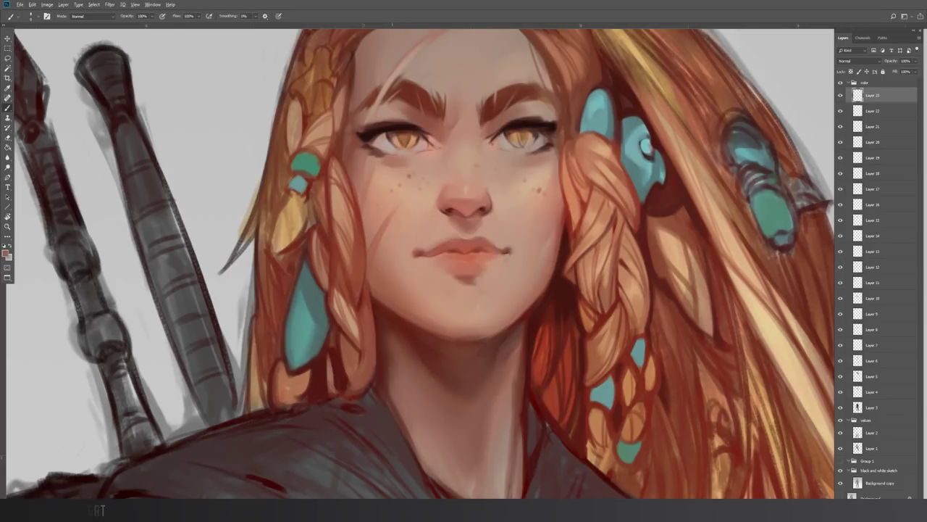
- Refine the amber irises of both eyes with small strokes of sampled color
left_click(397, 140, "alt")
left_click(397, 139, "alt")
left_click(397, 138, "alt")
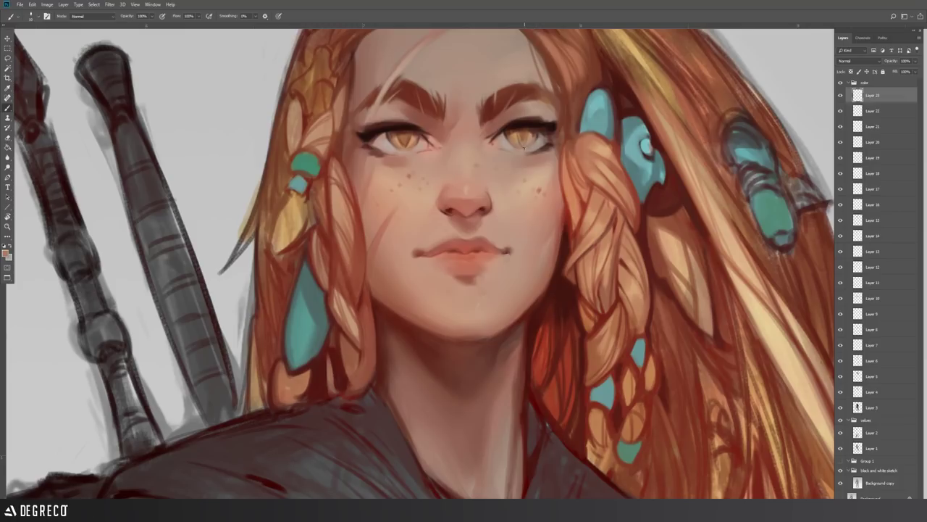
- Sharpen the line between the lips with a much smaller brush and sampled dark red and lip tones
left_click(566, 249, "alt")
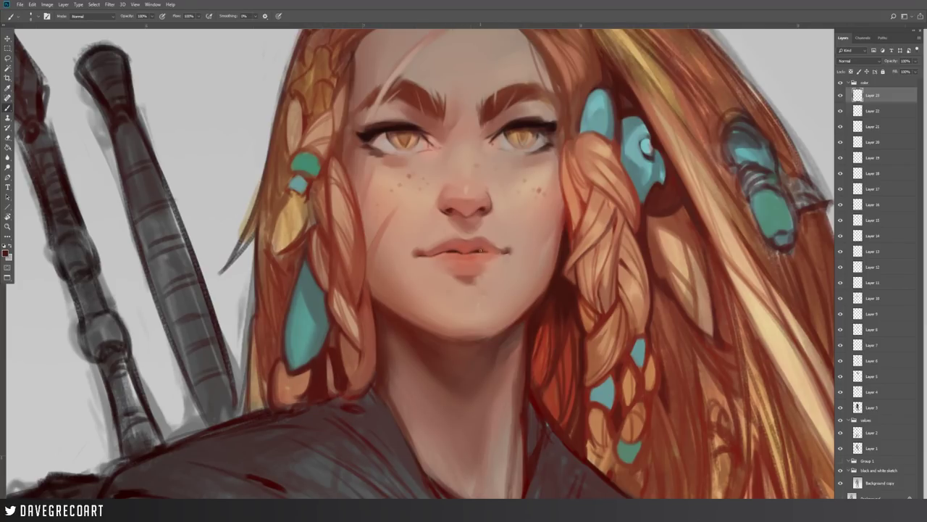
left_click(435, 249, "alt")
left_click(477, 246, "alt")
key("[")
key("[")
key("[")
key("[")
key("[")
left_click(479, 250, "alt")
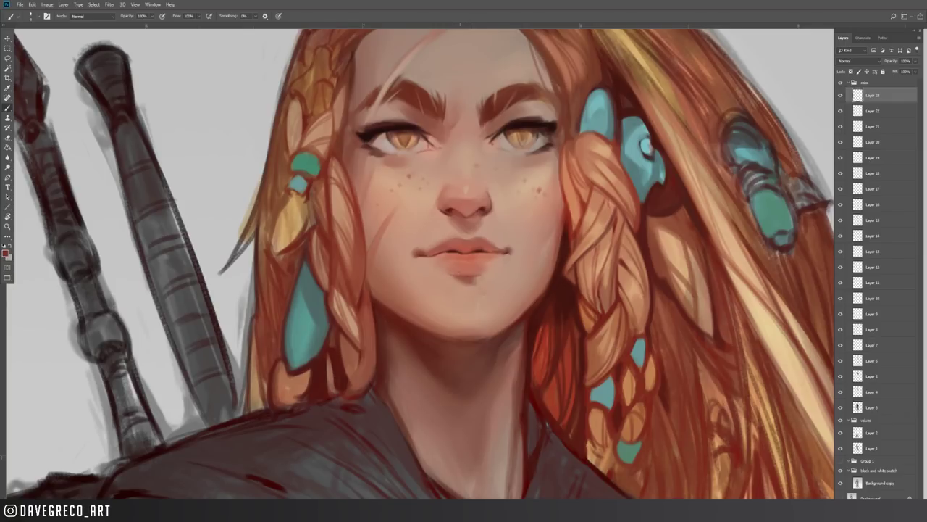
- Reshape the shadow under the lower lip and add small light highlights to the lip with sampled colors
left_click(465, 275, "alt")
left_click_drag(451, 276, 480, 276)
left_click(512, 267, "alt")
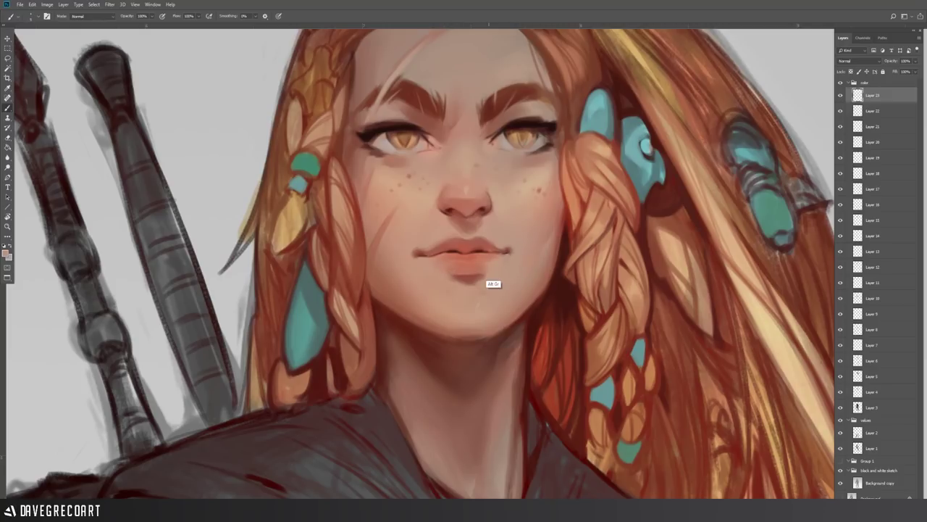
left_click(391, 137, "alt")
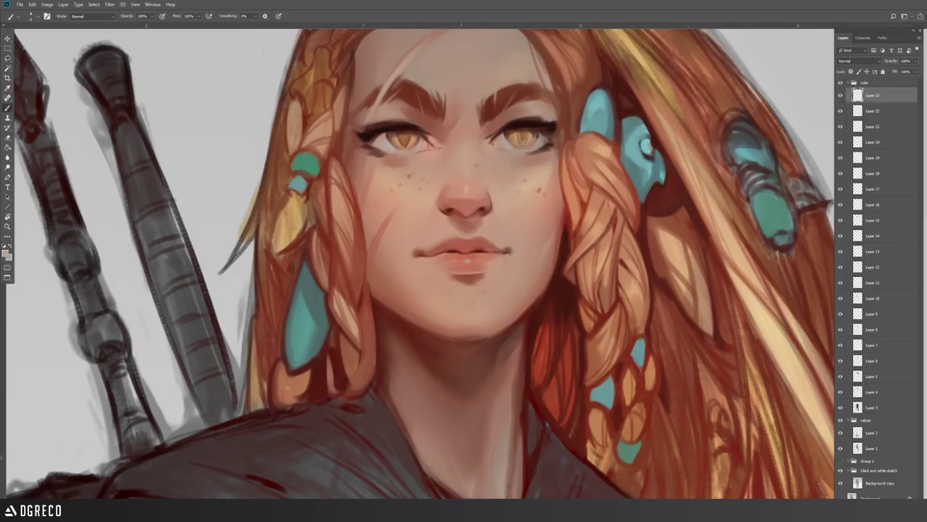
left_click(467, 259, "alt")
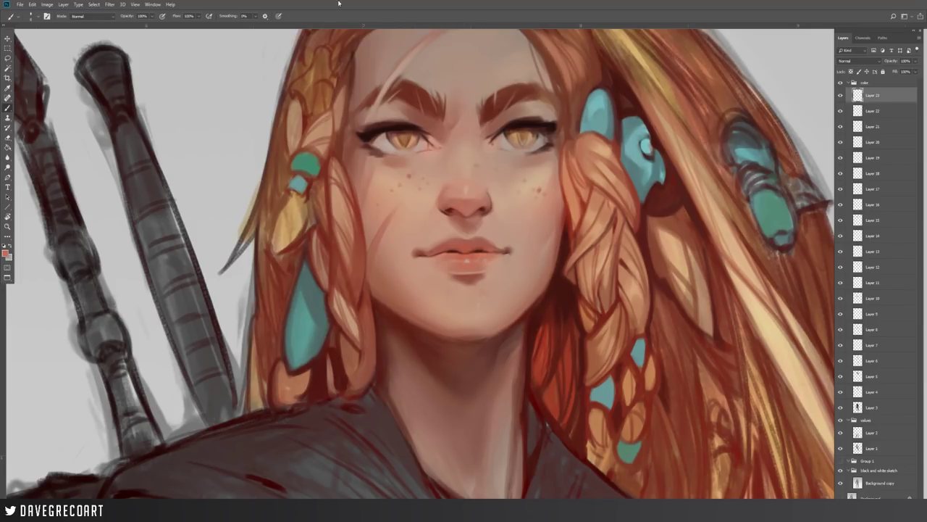
- Paint sampled orange and dark red accents into the hair around the two teal ear ornaments
left_click(8, 226)
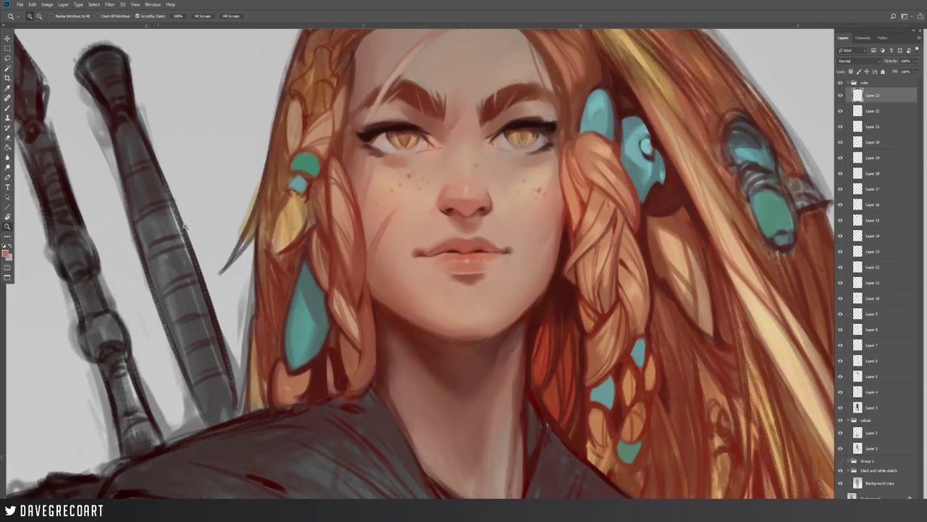
left_click(383, 237, "alt")
mouse_move(486, 311)
left_mouse_down()
mouse_move(460, 312)
mouse_move(448, 329)
left_mouse_up()
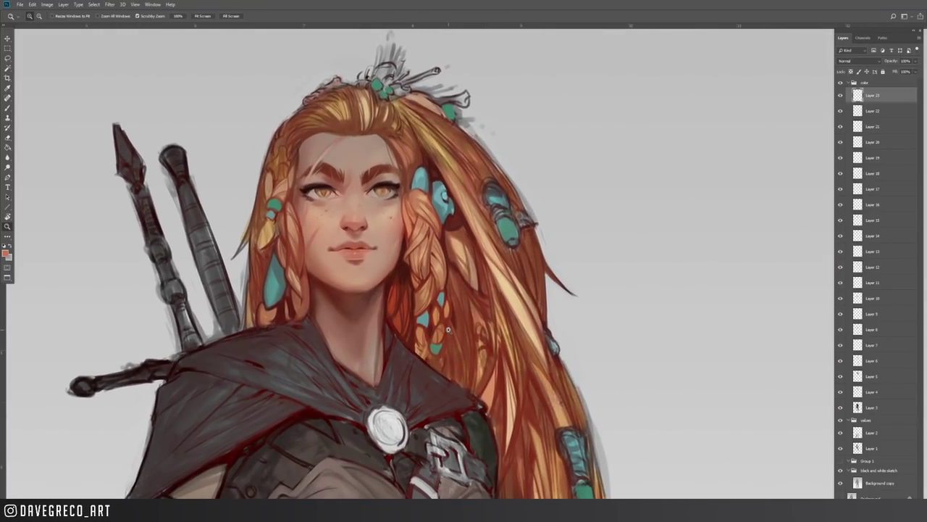
left_click(7, 107)
left_click(433, 196, "alt")
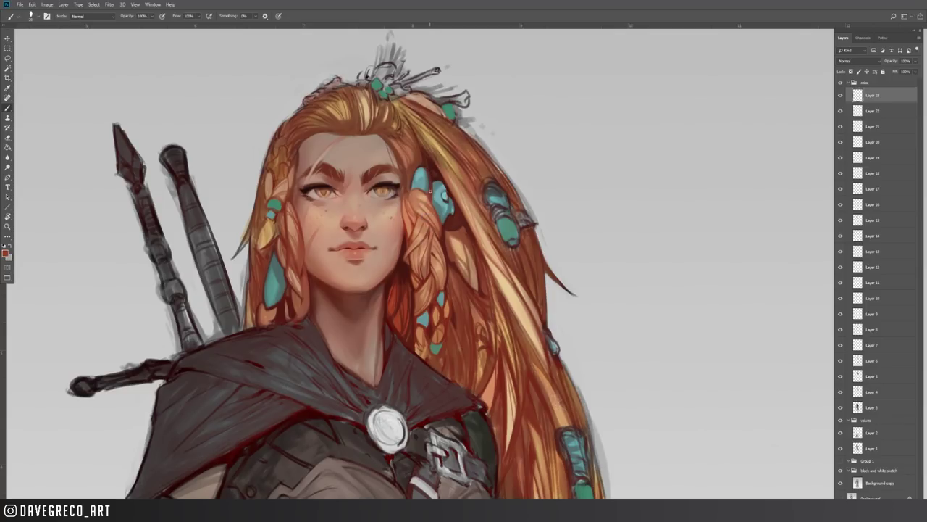
left_click(431, 181, "alt")
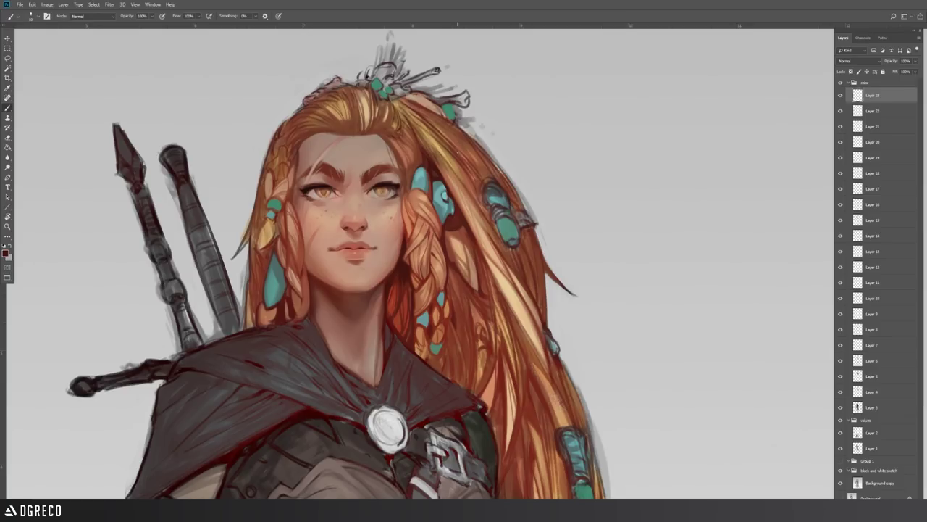
- Blend the hairline at the temple above the teal ear ornaments using sampled skin and hair colors
left_click(400, 170, "alt")
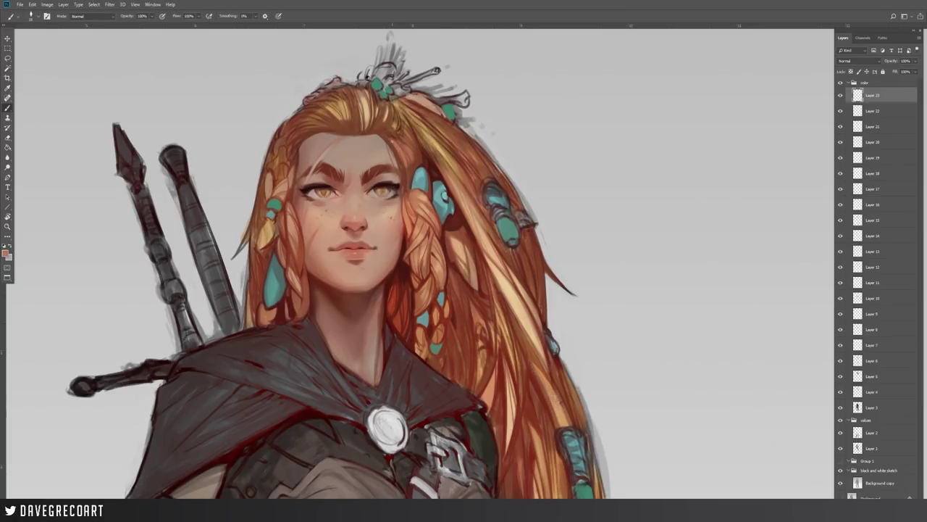
left_click_drag(392, 142, 400, 159)
left_click(389, 162, "alt")
left_click(395, 149, "alt")
left_click(404, 151, "alt")
left_click_drag(397, 152, 386, 162)
left_click(387, 147, "alt")
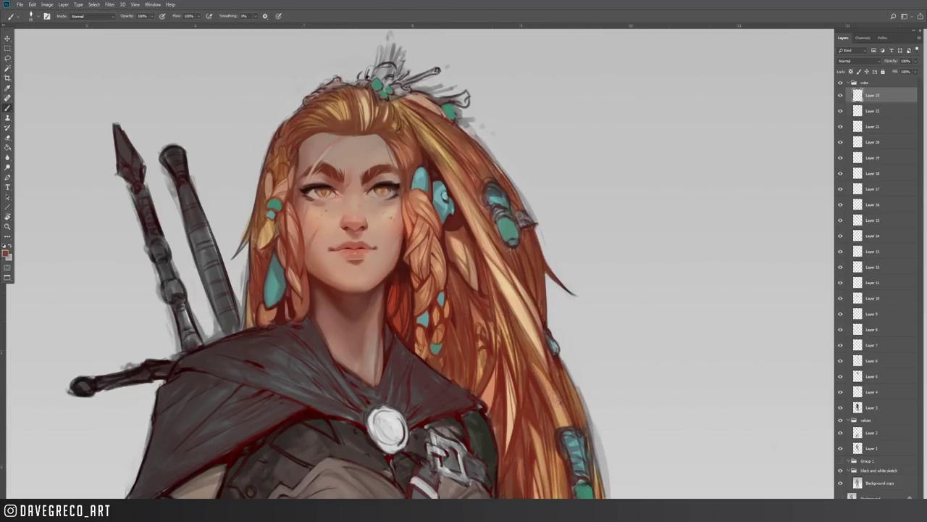
left_click(430, 171, "alt")
- Define the underside of the jaw and chin with sampled skin tones and dark red shadow colors
left_click(384, 284, "alt")
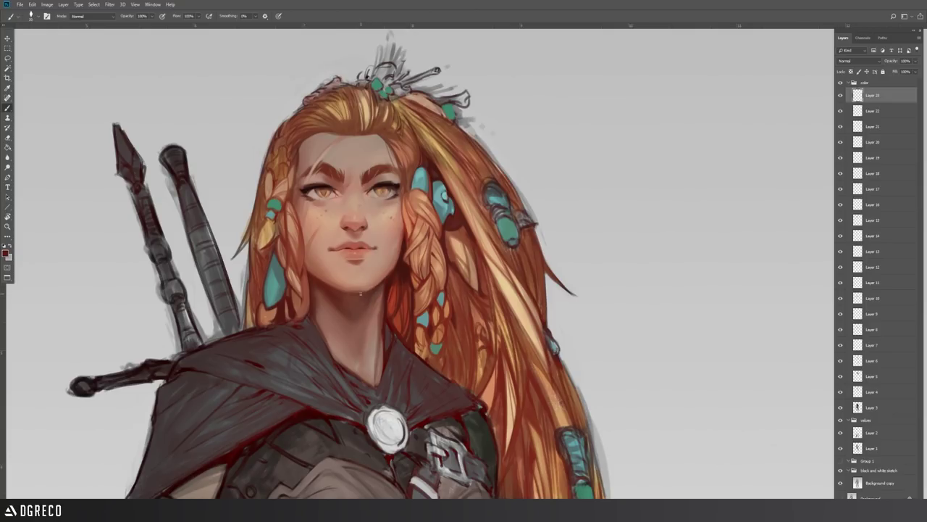
left_click(367, 292, "alt")
left_click(370, 290, "alt")
left_click(386, 279, "alt")
left_click(373, 292, "alt")
left_click(365, 310, "alt")
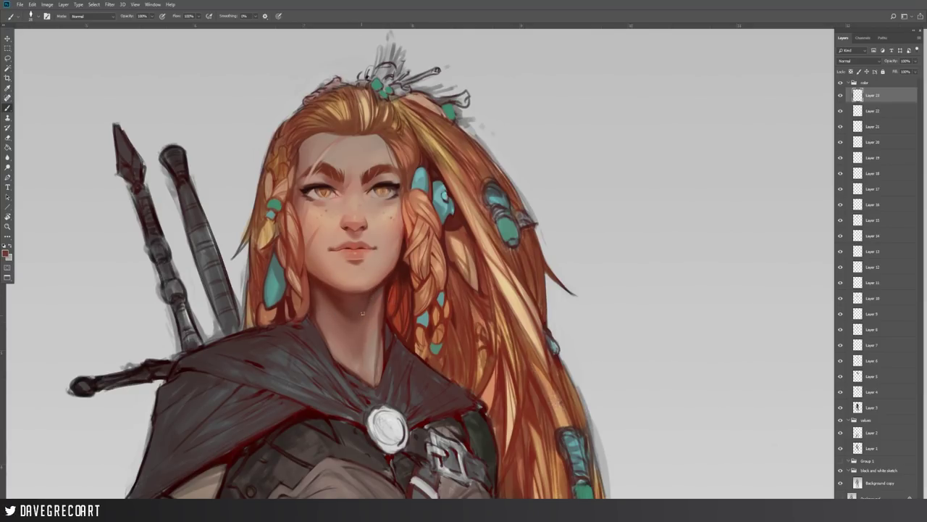
left_click(363, 315, "alt")
left_click(358, 319, "alt")
left_click(350, 314, "alt")
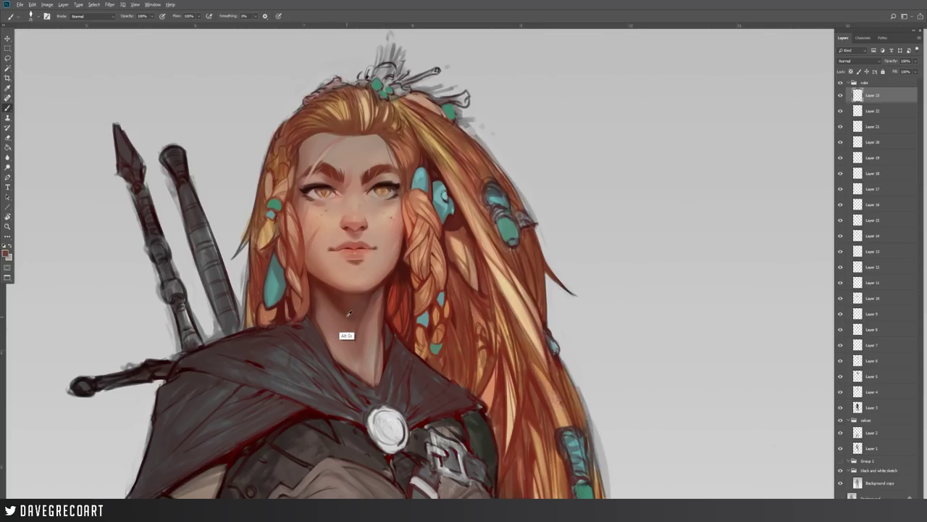
- Smooth the shadow on the front of the neck by blending repeatedly sampled neck tones
left_click(349, 315, "alt")
left_click(351, 339, "alt")
left_click(344, 325, "alt")
left_click(345, 328, "alt")
left_click(346, 321, "alt")
left_click(352, 333, "alt")
left_click(343, 330, "alt")
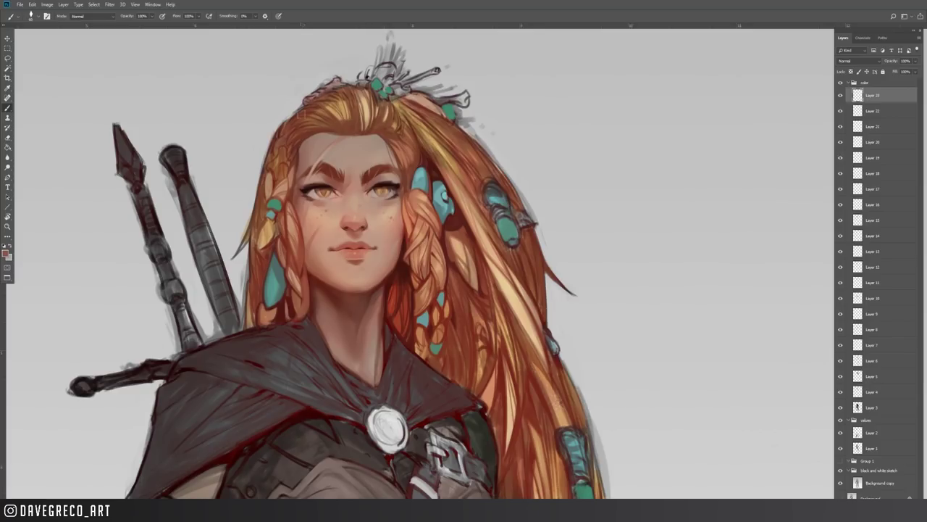
- Paint a small green star-like ornament in the hair beside the forehead and shade around it with dark red
left_click(276, 203, "alt")
left_click_drag(277, 160, 273, 166)
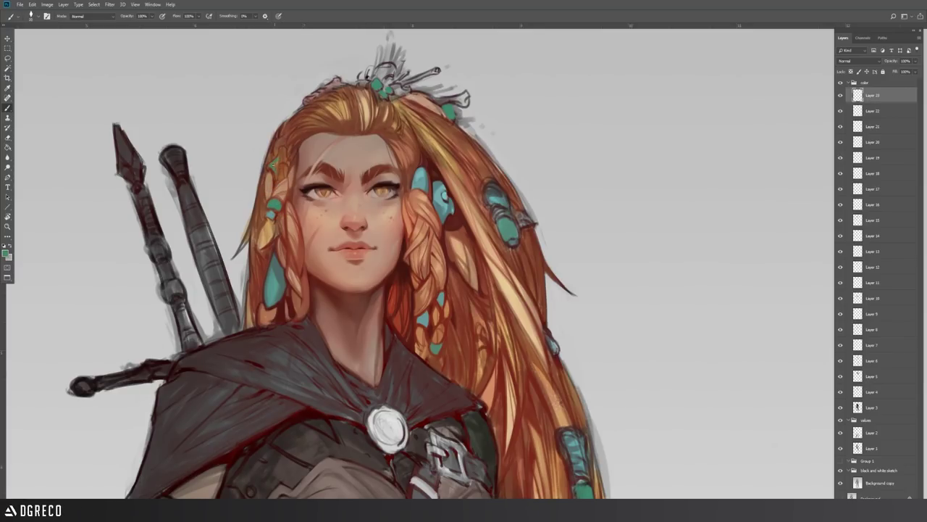
left_click(278, 156)
left_click(288, 317, "alt")
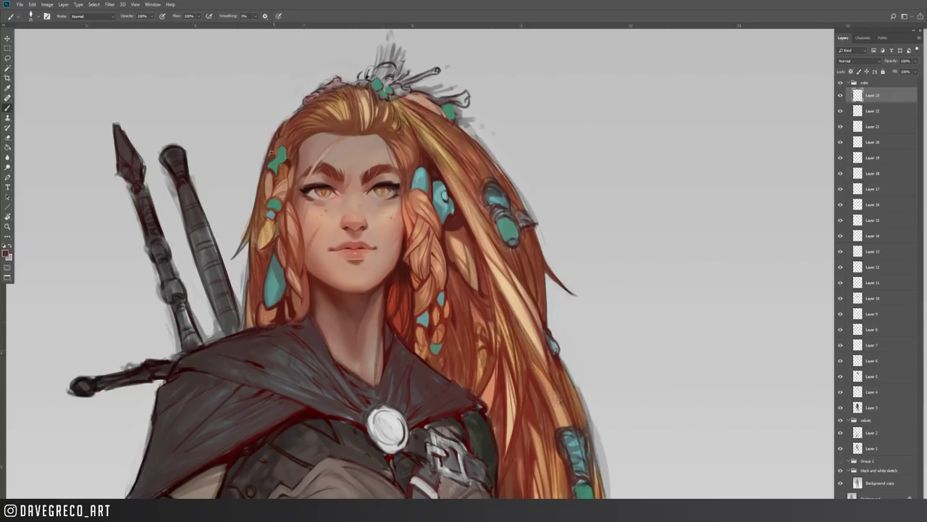
left_click(278, 144, "alt")
left_click(266, 188, "alt")
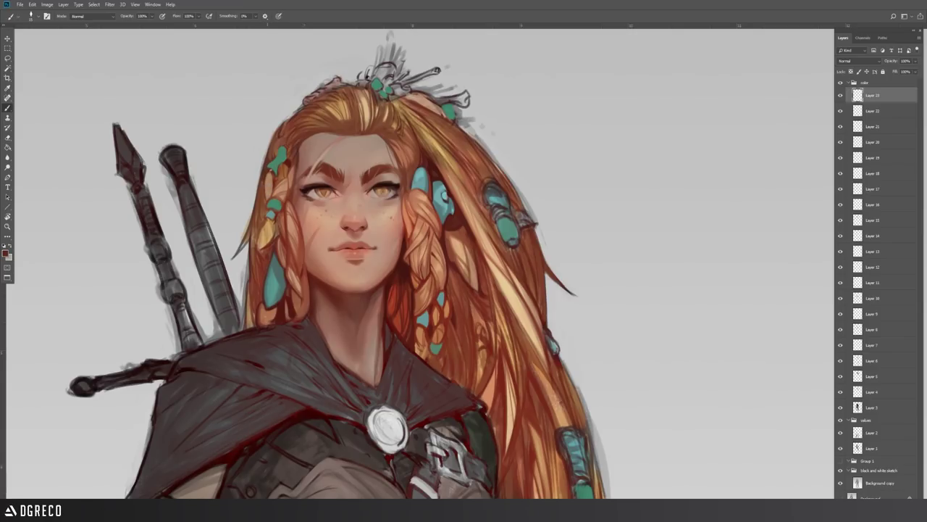
- Refine the small braid beside the face around its green bead with sampled orange and dark red hair colors
left_click(270, 195, "alt")
left_click(275, 202, "alt")
left_click(274, 200, "alt")
left_click_drag(270, 173, 268, 196)
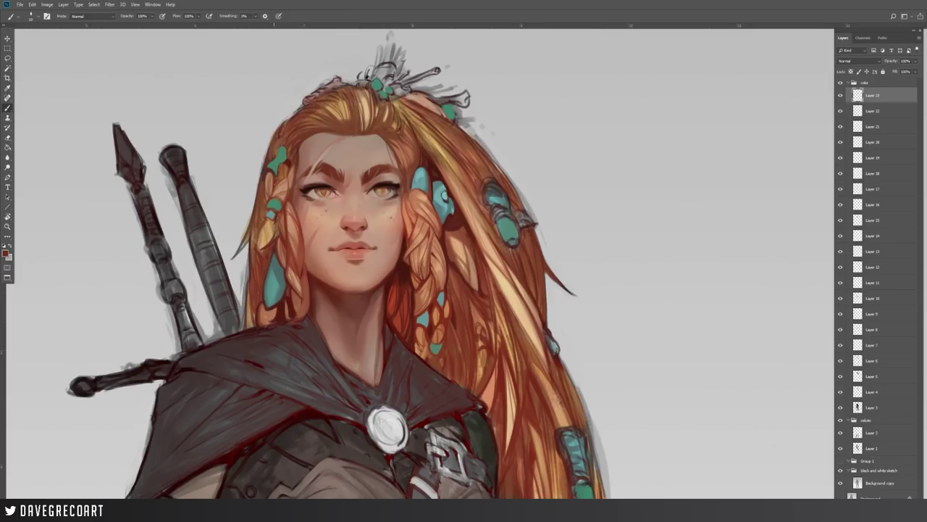
left_click(282, 195, "alt")
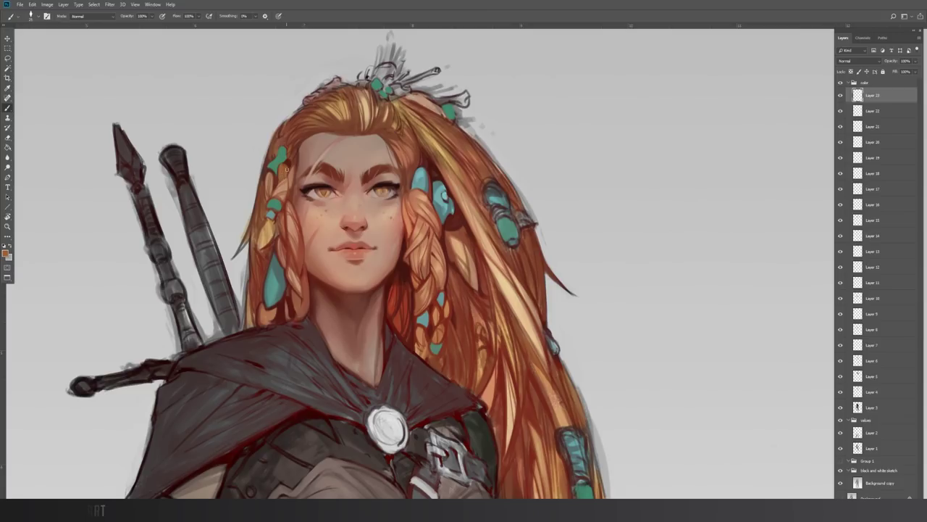
left_click(282, 195, "alt")
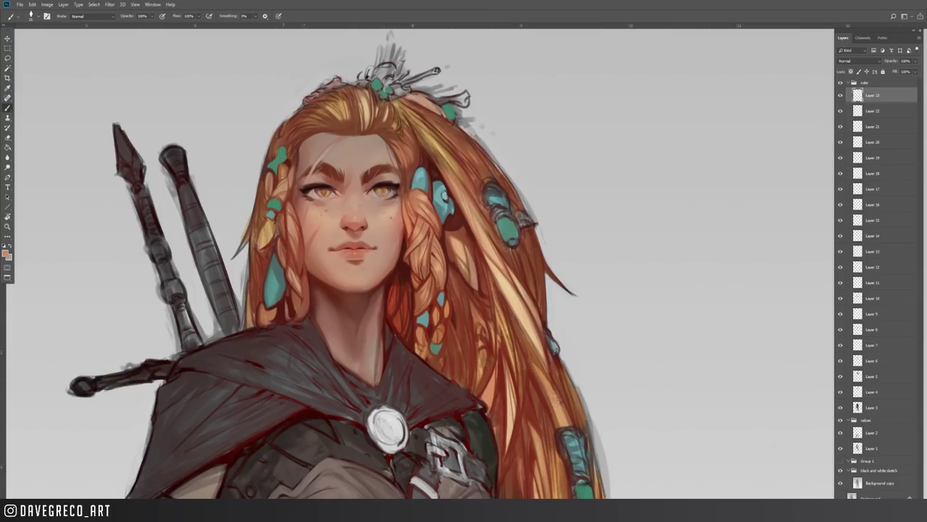
left_click(285, 181, "alt")
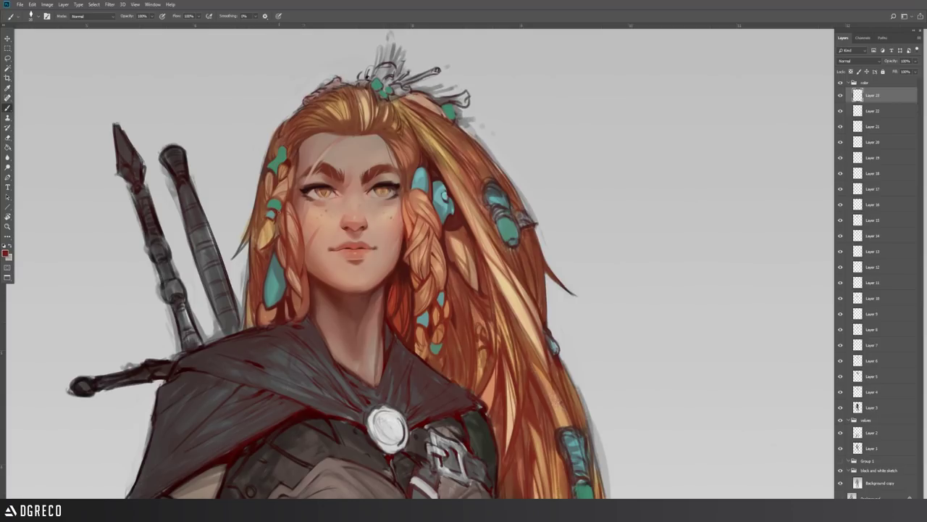
left_click(282, 208, "alt")
left_click(282, 202, "alt")
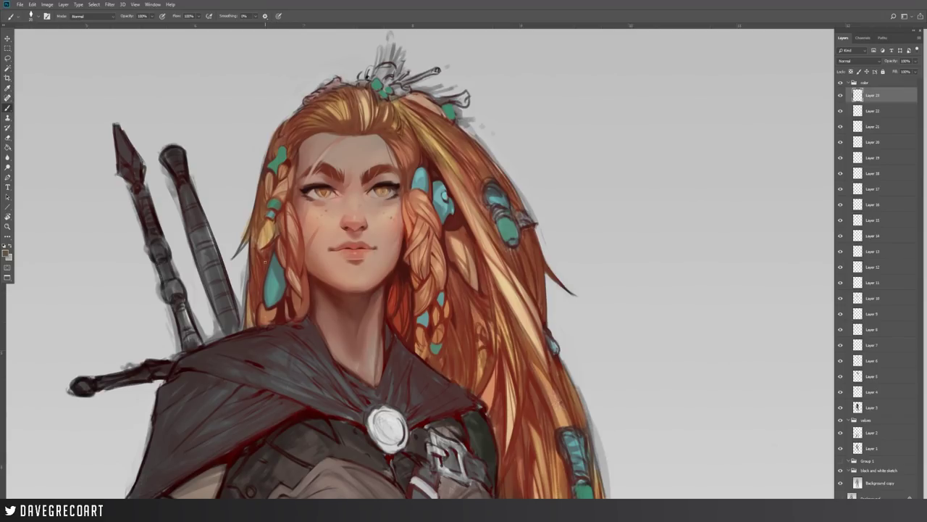
- Shade the green star-like hair ornament and the hair around it with sampled dark tones
left_click(268, 169, "alt")
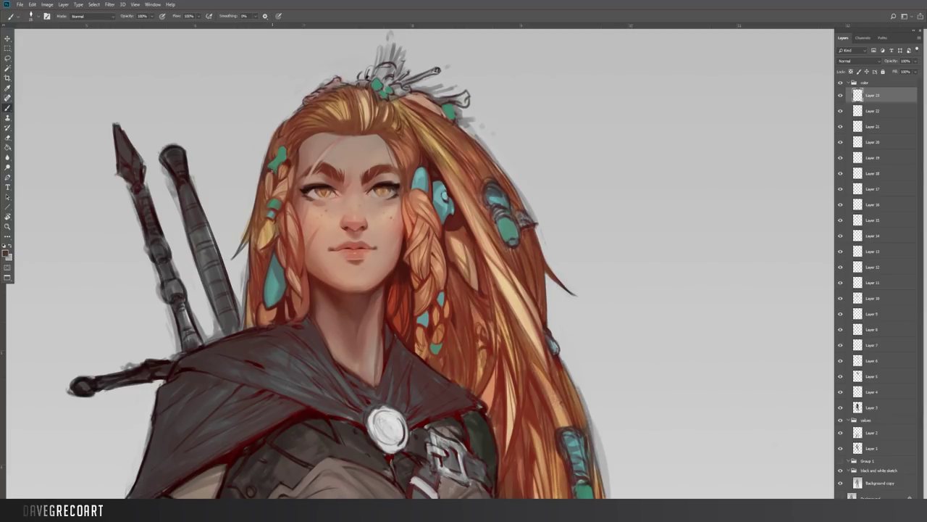
left_click(276, 171, "alt")
left_click(276, 171, "alt")
left_click_drag(274, 166, 279, 161)
left_click(284, 159, "alt")
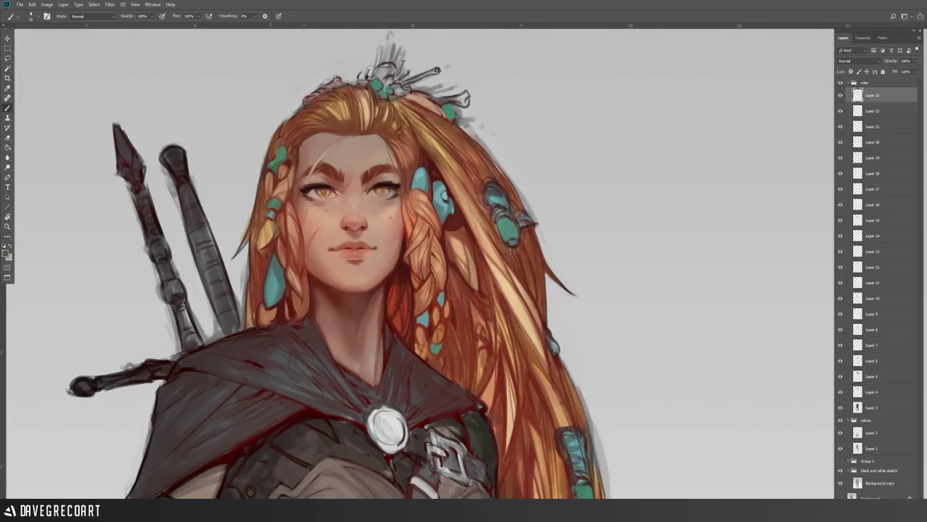
left_click(265, 172, "alt")
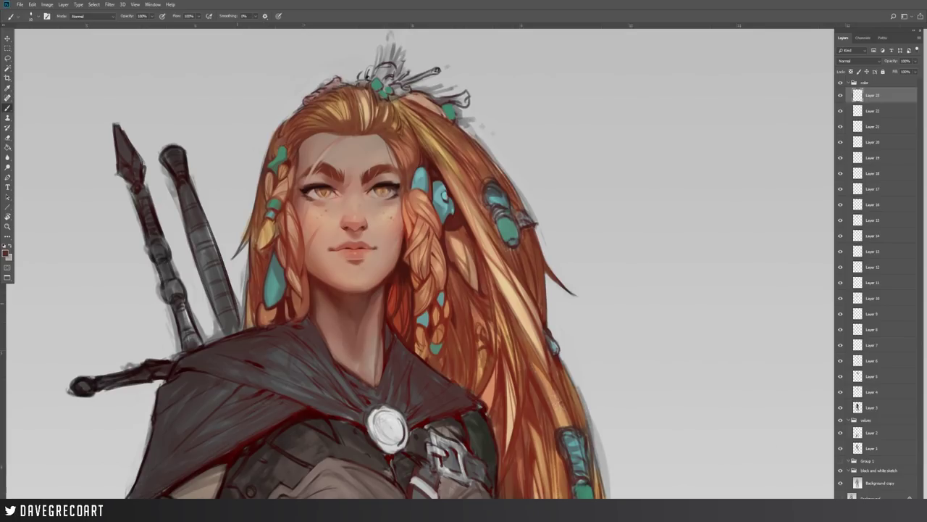
- Repaint the yellow lock below the green bead in sampled orange tones and define its edges with dark red
left_click(271, 217, "alt")
mouse_move(269, 219)
left_mouse_down()
mouse_move(260, 242)
mouse_move(285, 226)
left_mouse_up()
left_click(262, 242, "alt")
left_click(286, 233, "alt")
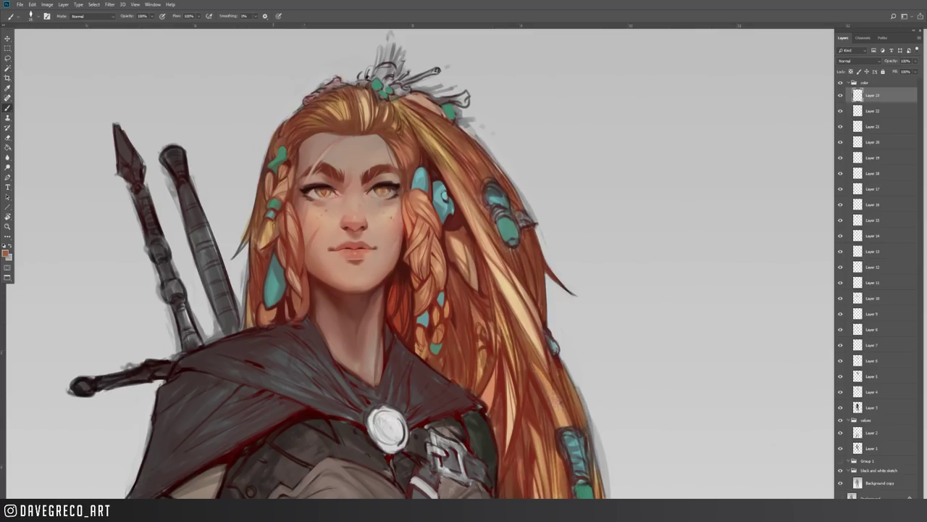
left_click(265, 249, "alt")
left_click(267, 235, "alt")
left_click(266, 242, "alt")
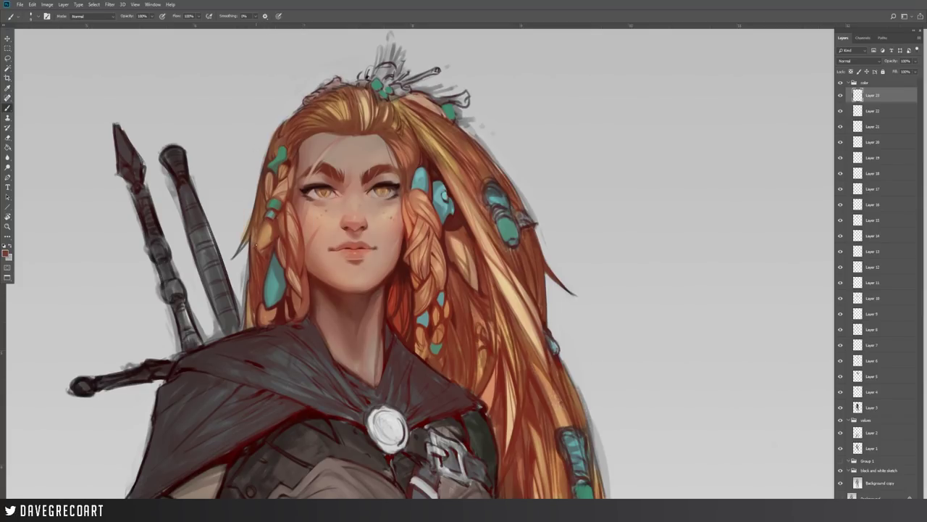
left_click(273, 236, "alt")
left_click(277, 227, "alt")
- Refine the hairline from the small braid up to the forehead with sampled dark red and orange-brown
left_click(289, 174, "alt")
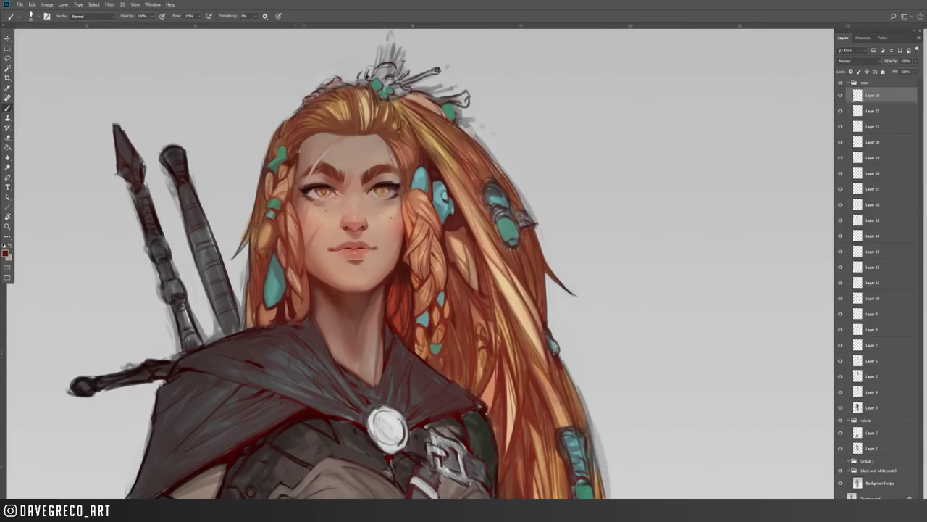
left_click(294, 152, "alt")
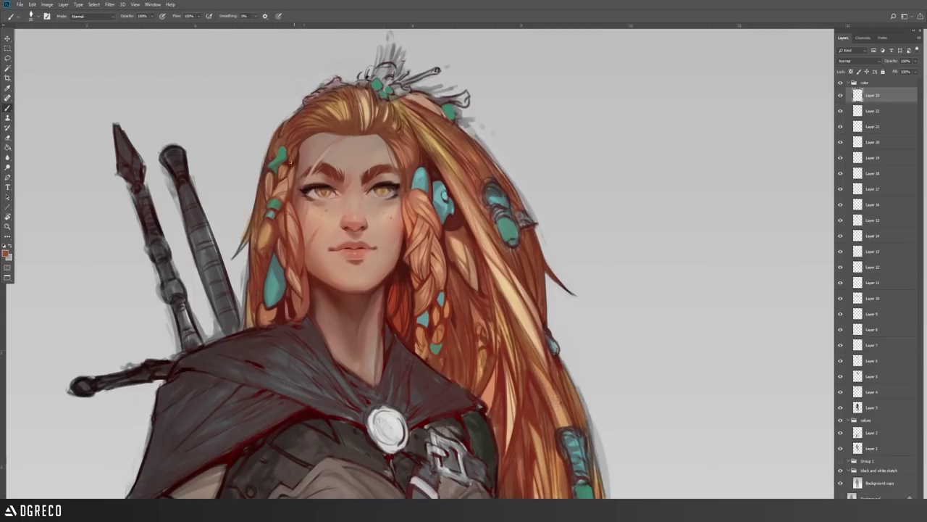
left_click(290, 165, "alt")
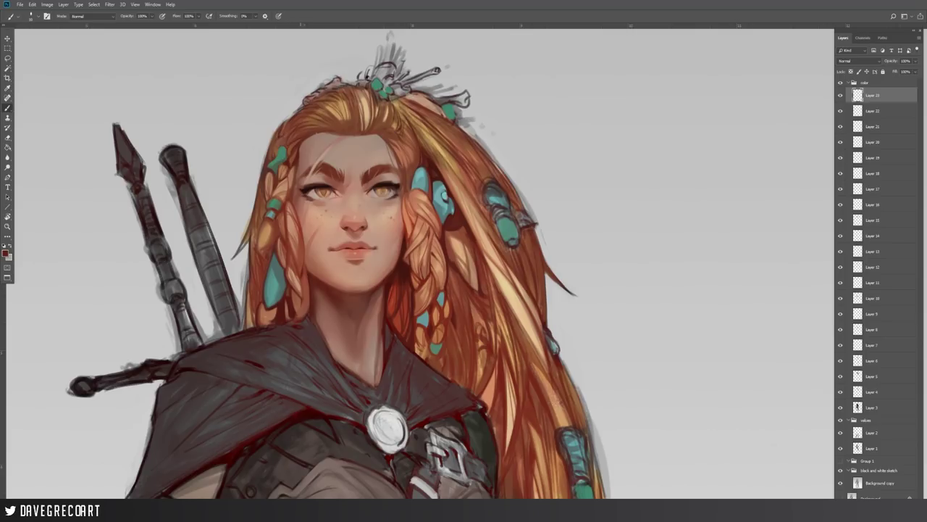
left_click_drag(317, 135, 332, 132)
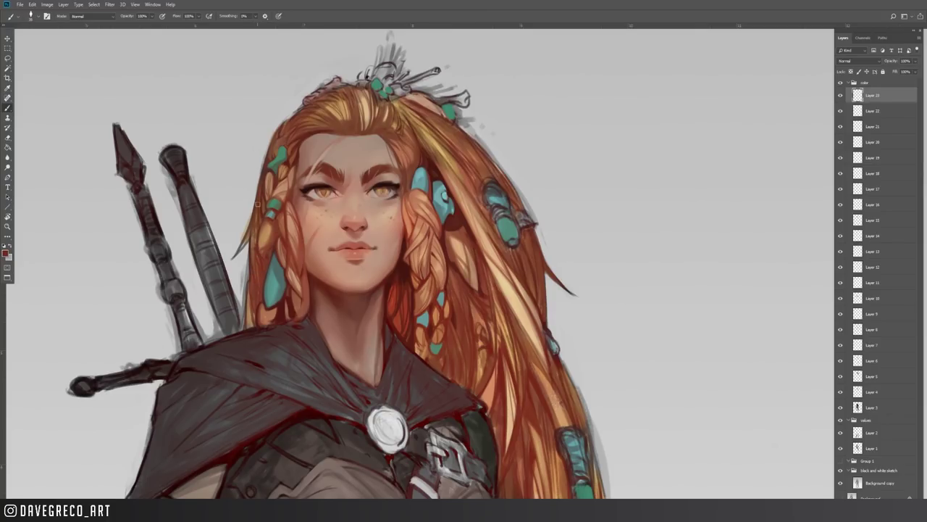
- Blend the outer strands of hair behind the small braid using sampled orange and reddish-brown tones
left_click(257, 260, "alt")
left_click(253, 251, "alt")
left_click(252, 250, "alt")
left_click(254, 238, "alt")
left_click(252, 253, "alt")
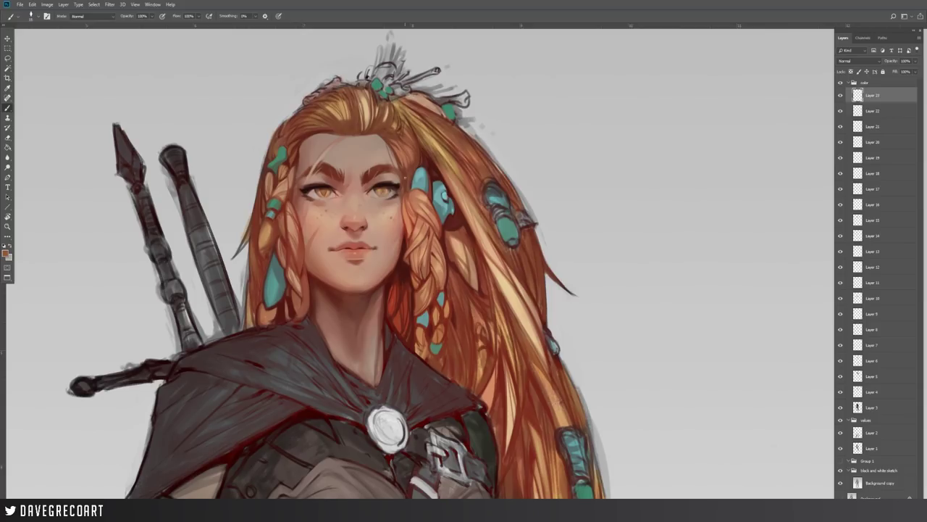
left_click(417, 221, "alt")
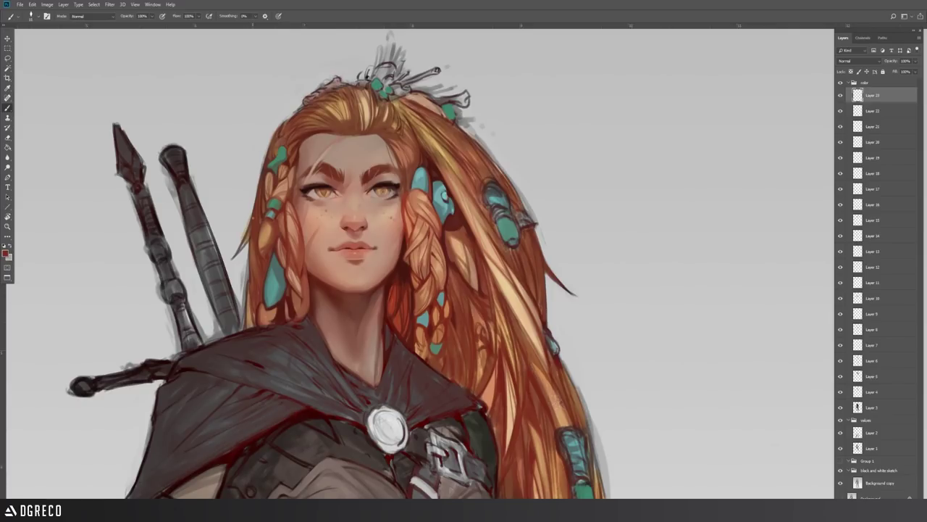
- Recolor the loose pointed wisp beside the sword handles in reddish brown and clean its edge with background gray
left_click(237, 257, "alt")
left_click(237, 255, "alt")
left_click(232, 273, "alt")
left_click(238, 254, "alt")
left_click(246, 257, "alt")
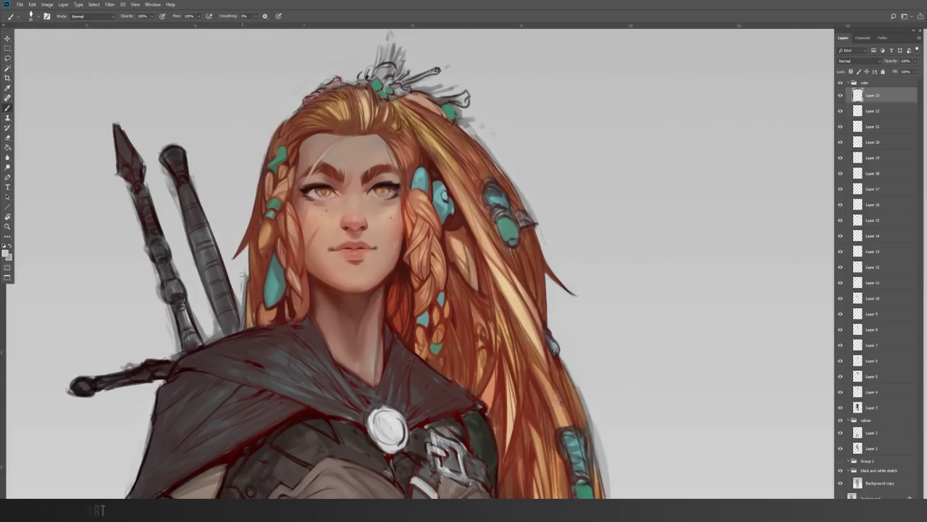
left_click(250, 263, "alt")
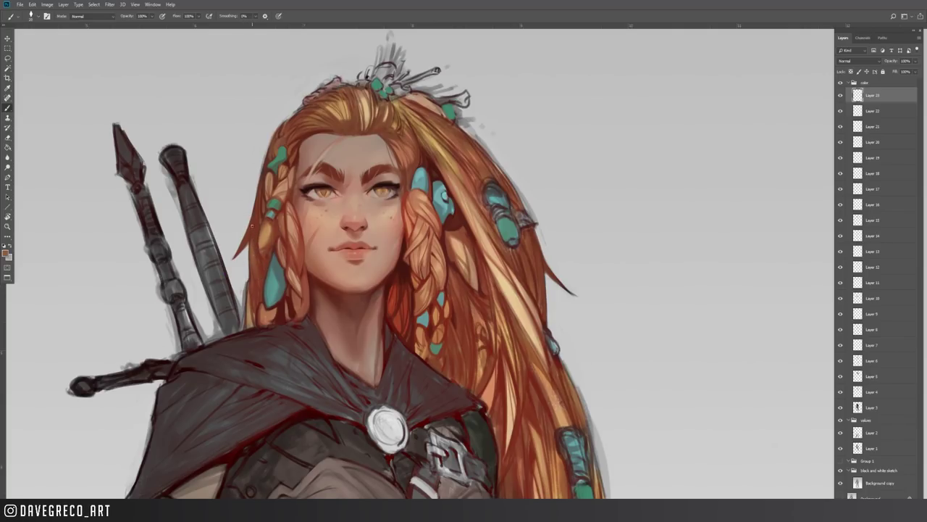
- Paint the outer hair edge below the loose wisp with downward strokes of sampled orange-brown
left_click(253, 251, "alt")
left_click_drag(249, 245, 250, 275)
left_click(253, 282, "alt")
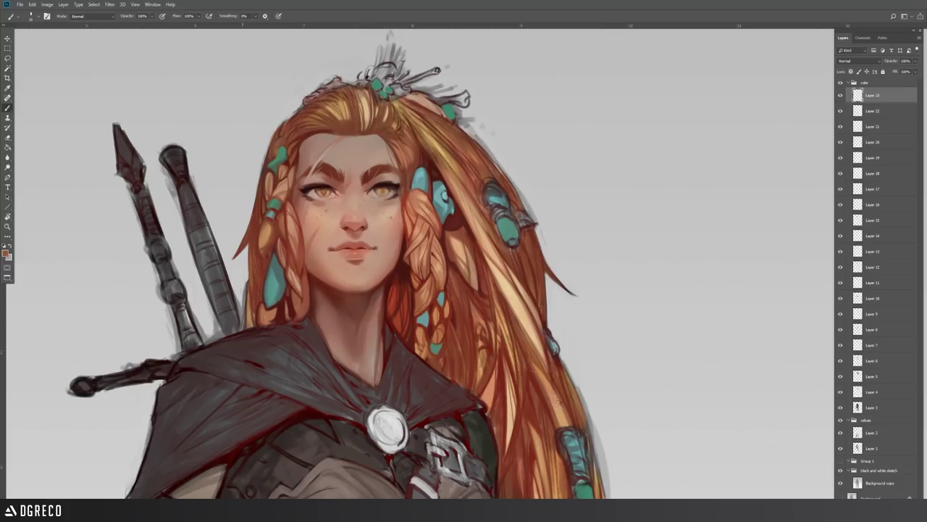
left_click(253, 240, "alt")
left_click(255, 237, "alt")
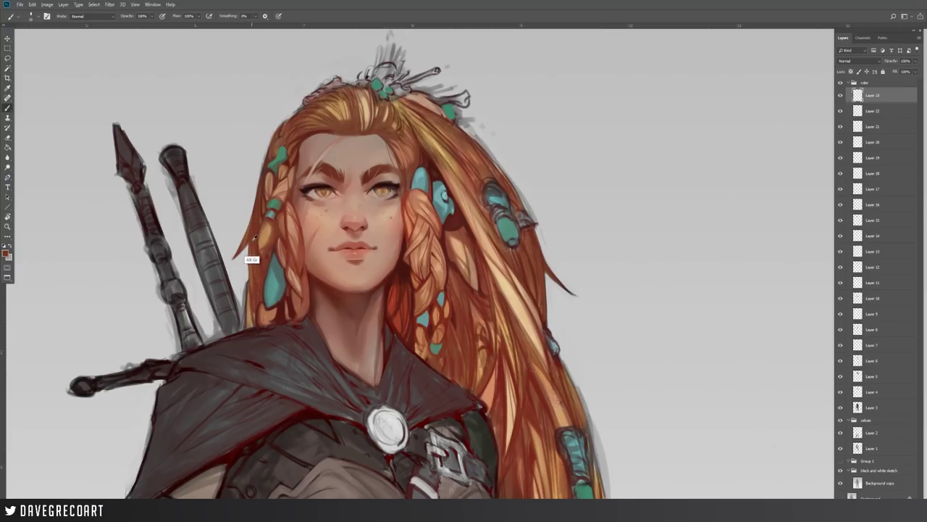
left_click_drag(251, 244, 247, 280)
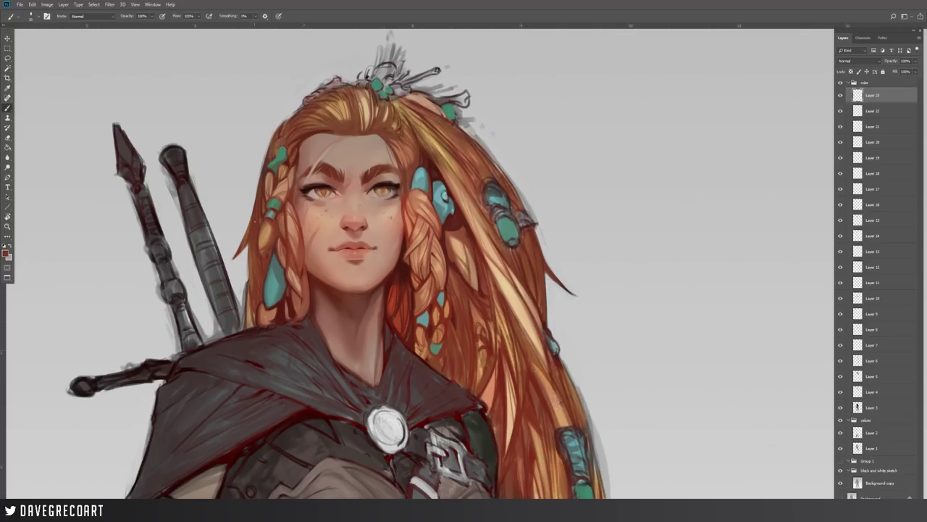
- Clean the sketch marks between sword handle and hair with background gray and redefine the hair's contour in red-brown
left_click(240, 299, "alt")
mouse_move(243, 302)
left_mouse_down()
mouse_move(246, 278)
mouse_move(243, 307)
left_mouse_up()
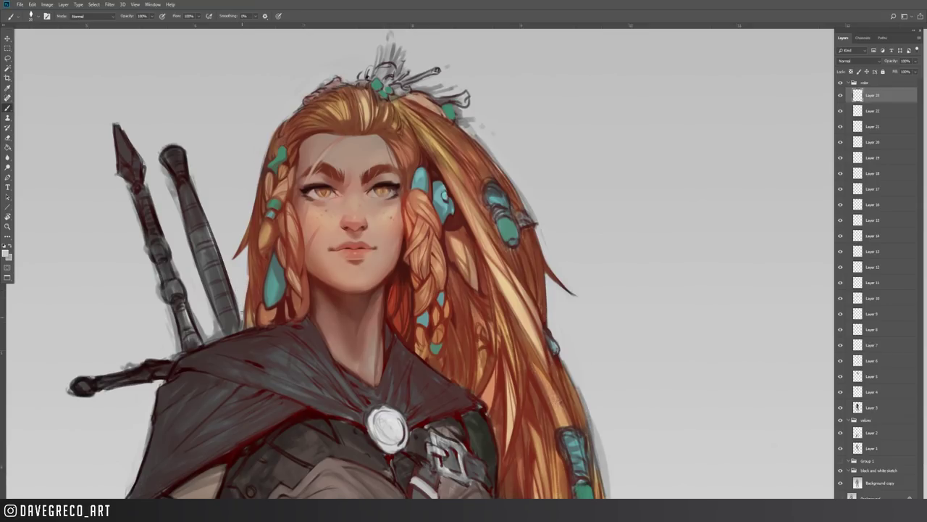
left_click(249, 298, "alt")
left_click_drag(249, 281, 247, 259)
left_click(250, 296, "alt")
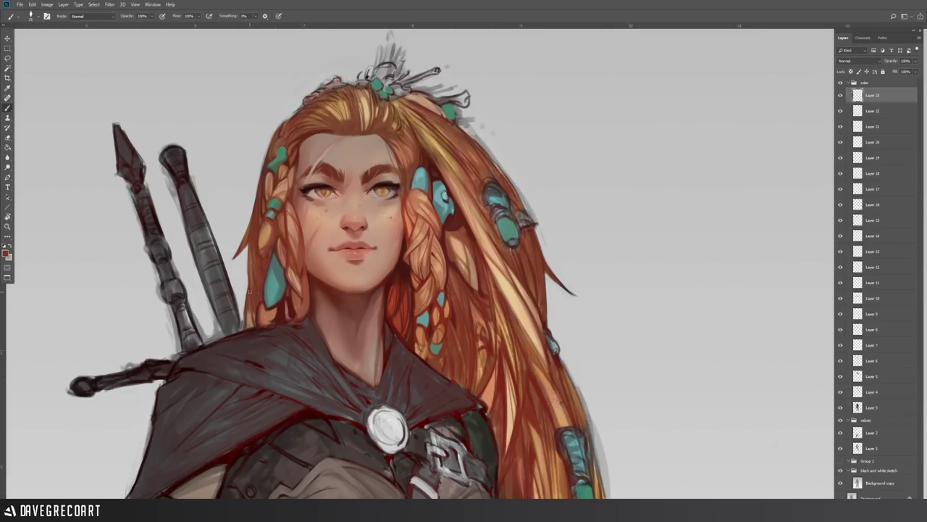
- Paint over the yellow hair ends above the cloak's shoulder with sampled reddish tones, adjusting the brush size
left_click_drag(248, 307, 250, 325)
left_click(258, 314, "alt")
left_click(257, 316, "alt")
key("[")
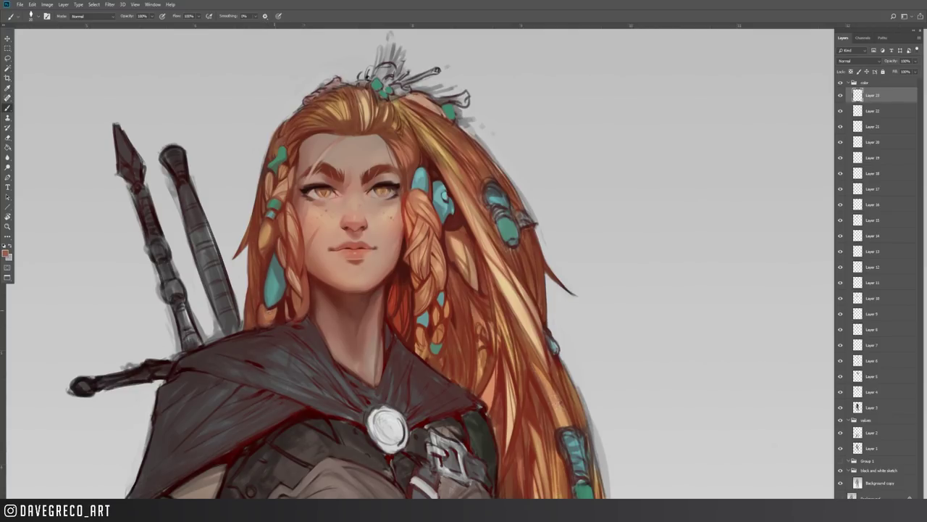
left_click(276, 322, "alt")
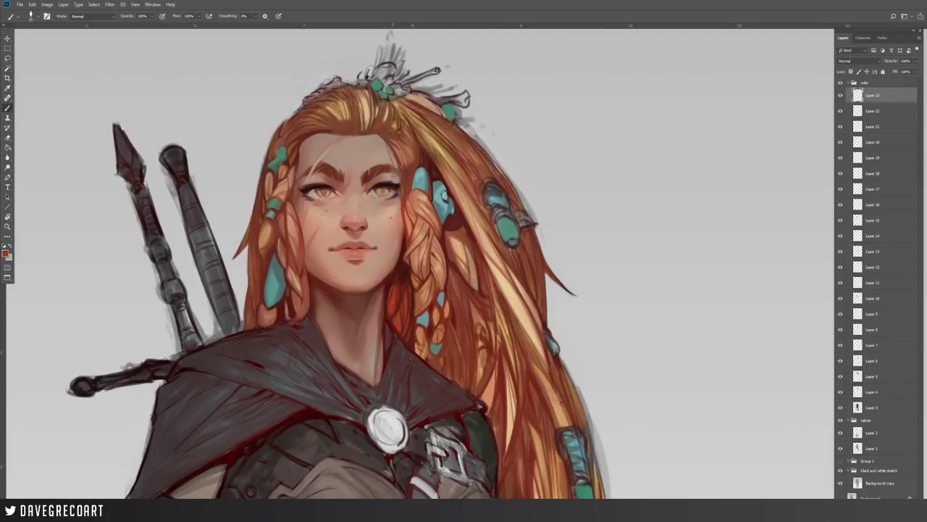
- Touch up the hair above the teal ear ornaments and along the small braid with sampled dark red tones
left_click(431, 160, "alt")
left_click(266, 171, "alt")
left_click(289, 200, "alt")
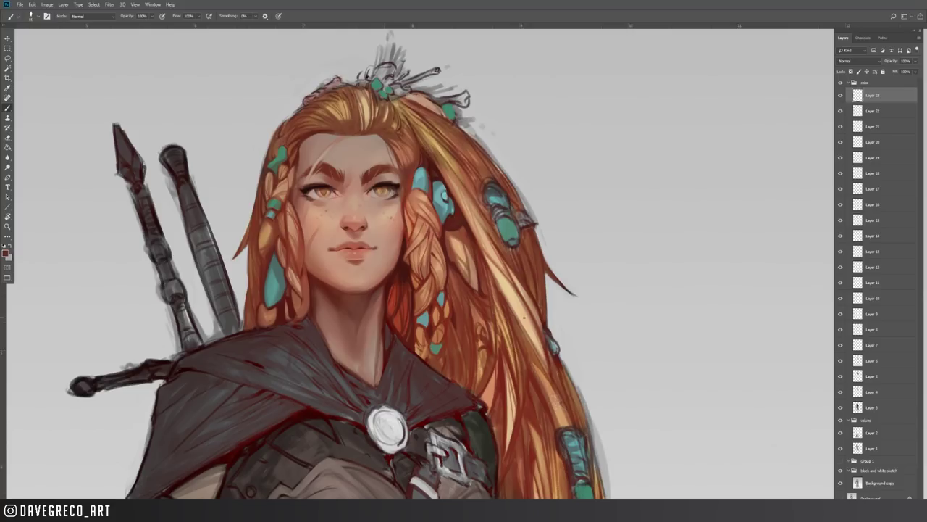
- Refine the shadows beside the neck and the hair ends meeting the cloak's collar with sampled dark red and skin tones
left_click_drag(497, 376, 496, 315)
left_click_drag(500, 357, 462, 339)
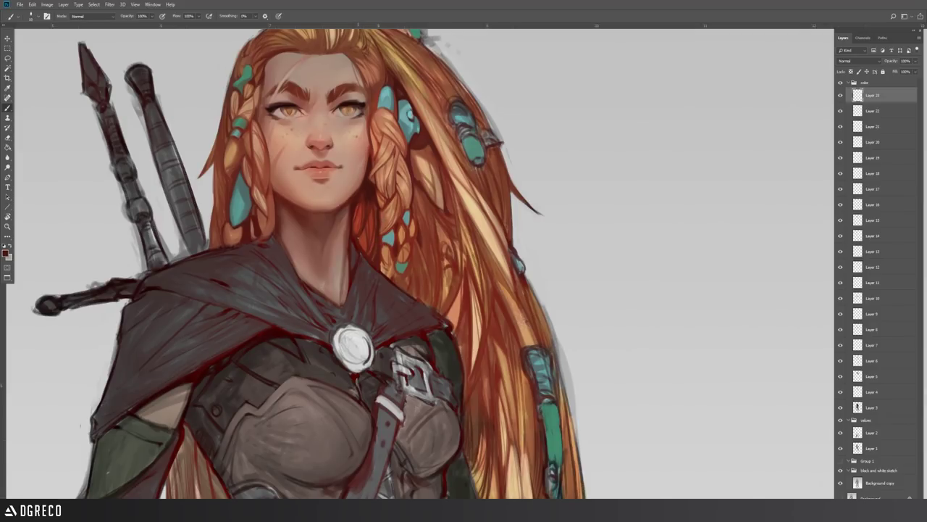
left_click(355, 228, "alt")
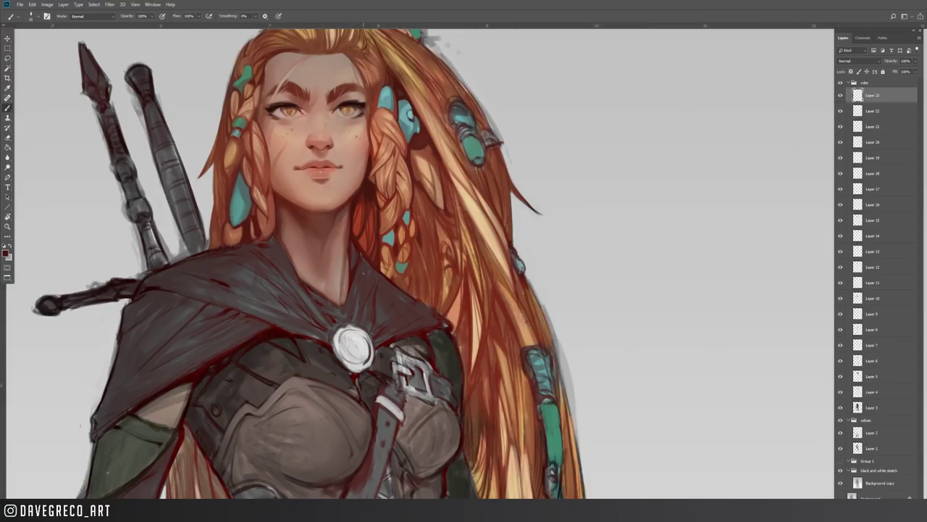
left_click(258, 245, "alt")
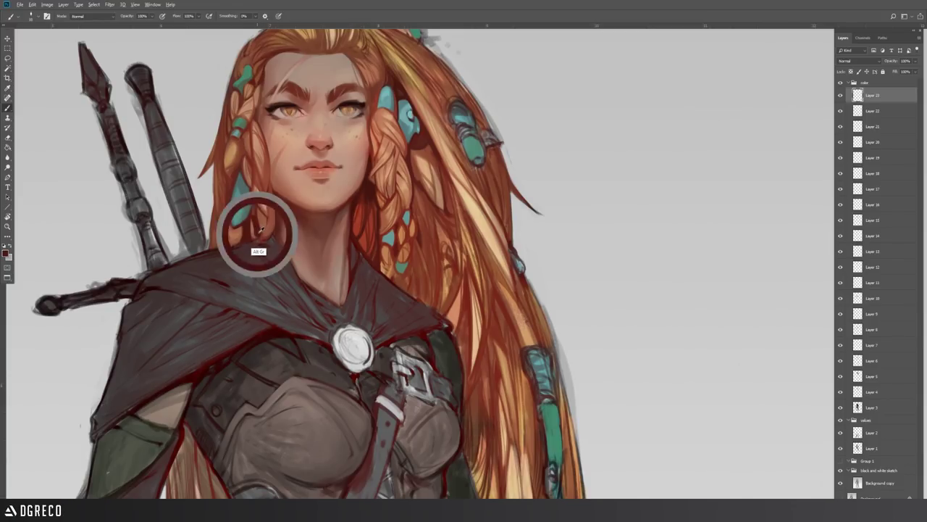
left_click(266, 249, "alt")
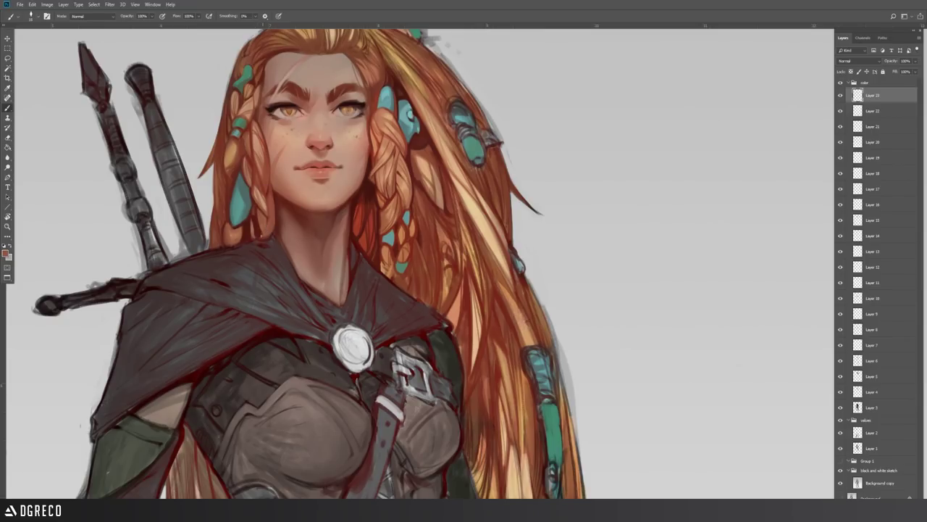
left_click(274, 190, "alt")
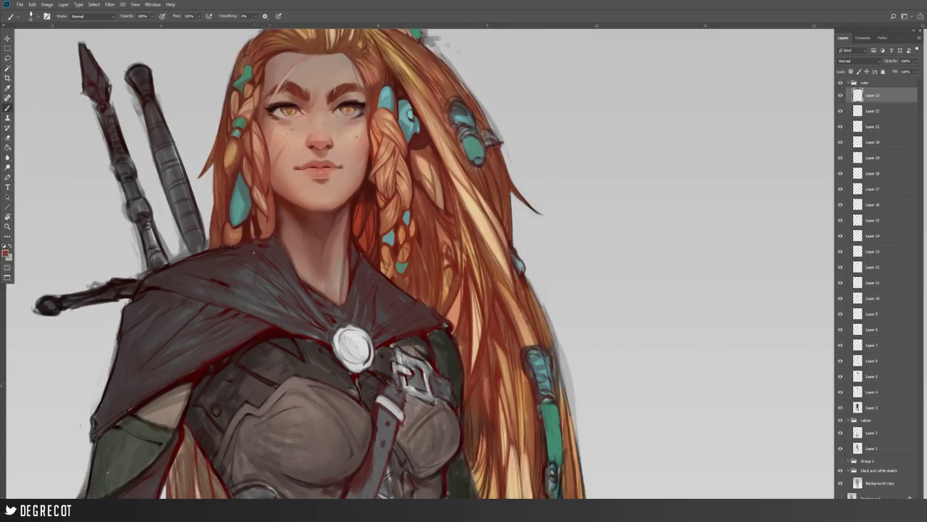
- Examine the overall figure from the hair and face down to the gauntlets and thighs
left_click(8, 227)
left_click(254, 215, "alt")
left_click(255, 215, "alt")
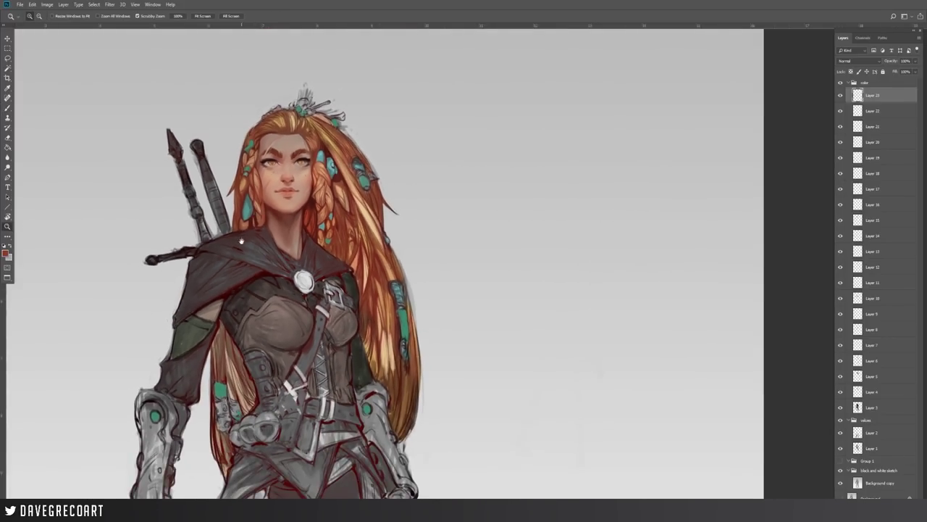
left_click_drag(242, 240, 292, 164)
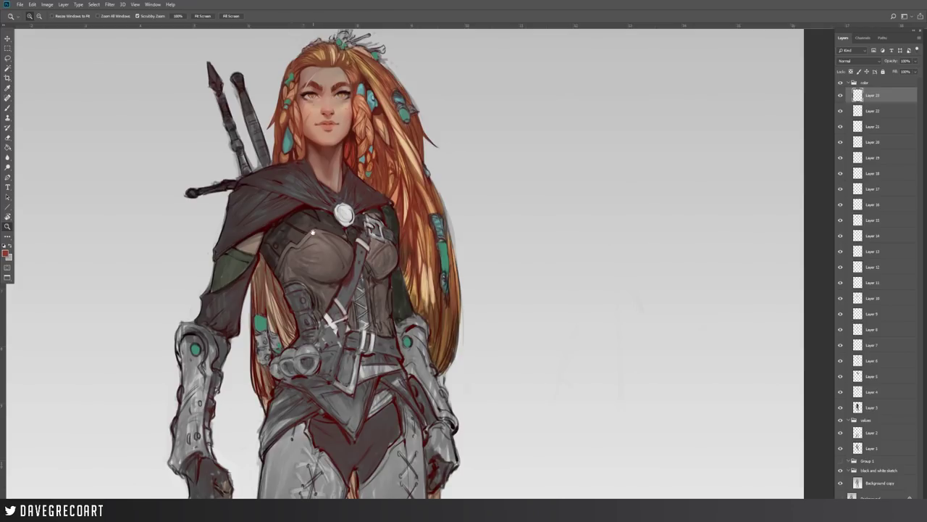
left_click_drag(308, 214, 304, 213)
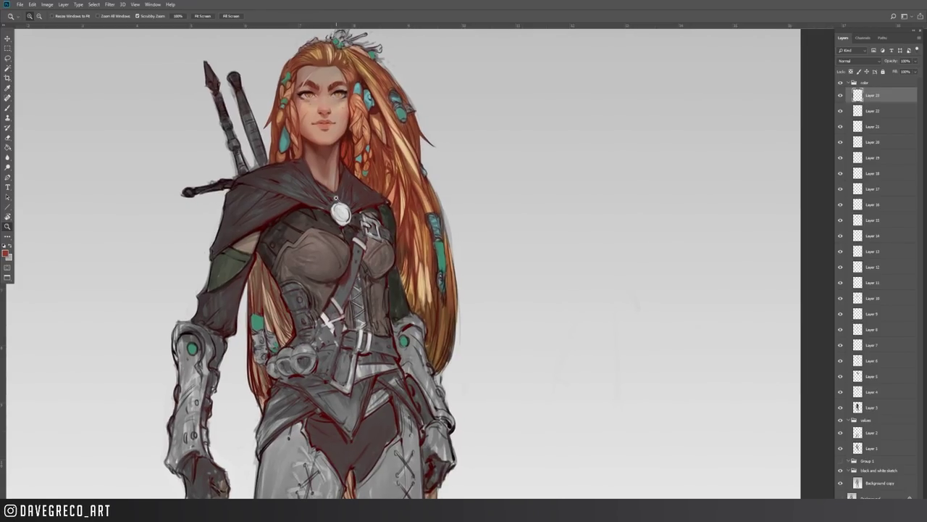
left_click(352, 71)
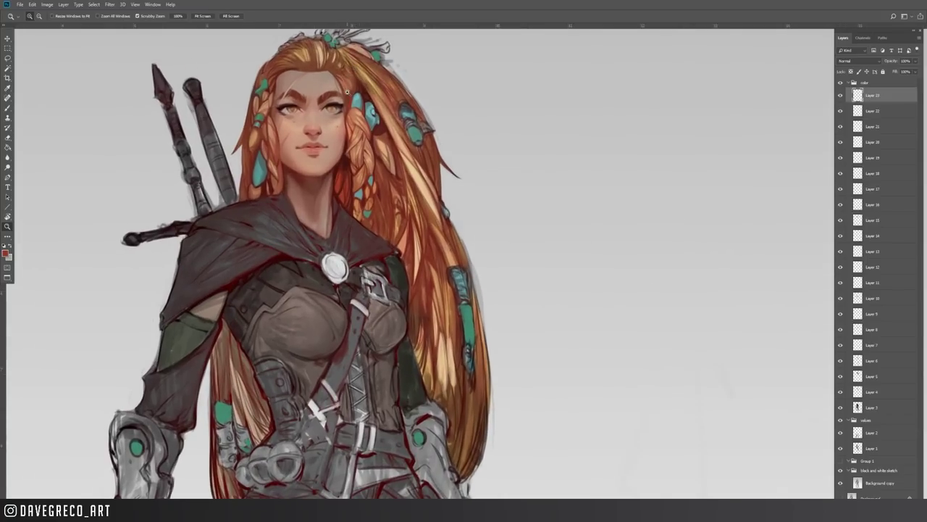
- Touch up the forehead skin around the scar and between the brows with sampled skin tones
left_click(353, 71)
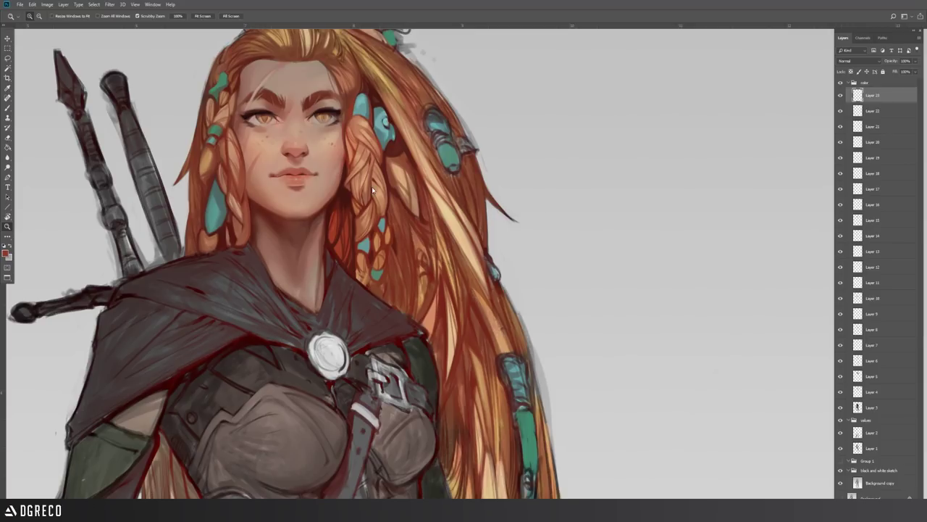
left_click(287, 87)
left_click(303, 196, "alt")
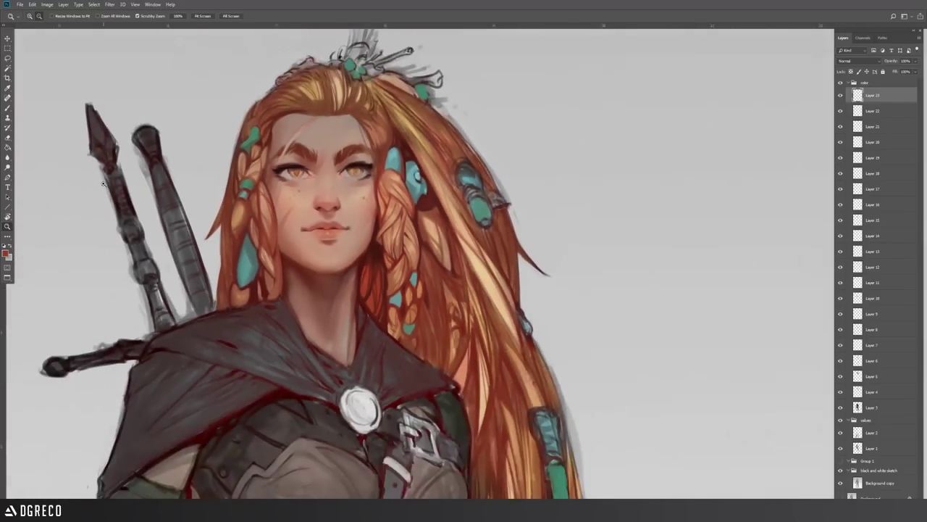
left_click(7, 107)
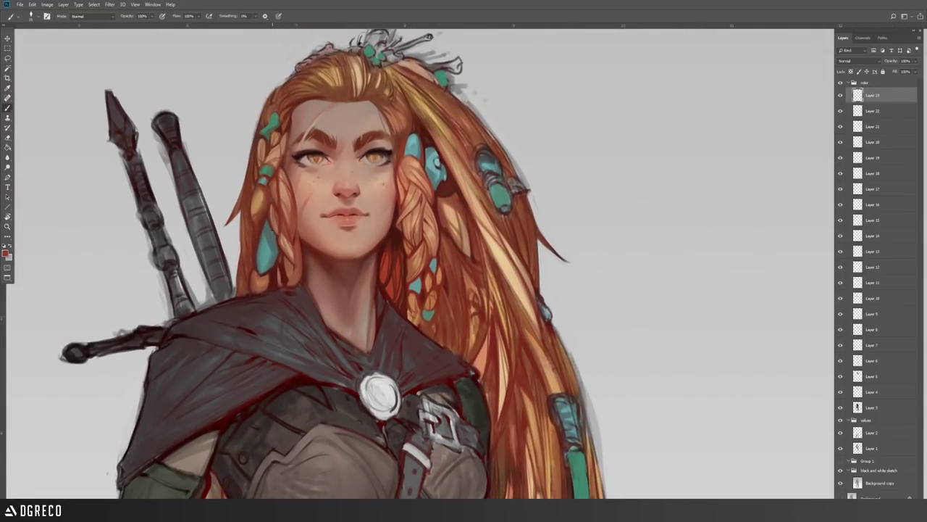
left_click(331, 121, "alt")
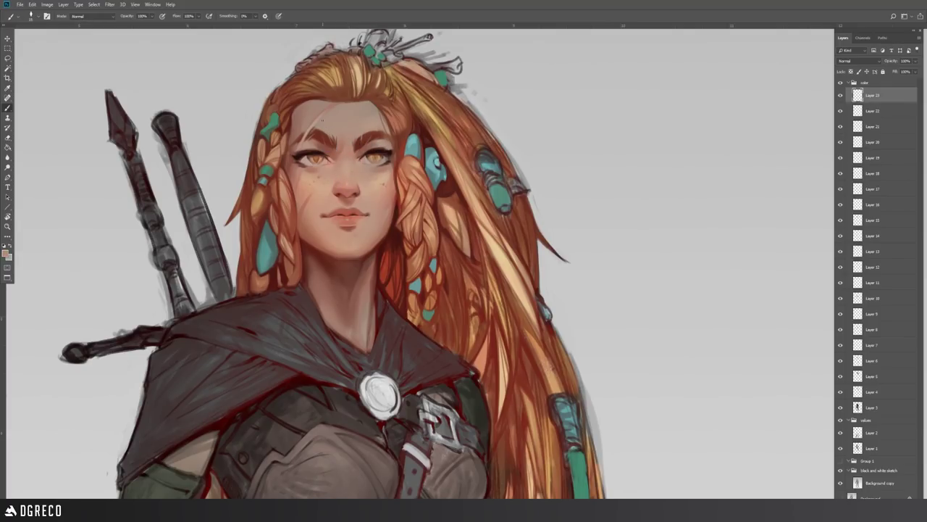
left_click(346, 157, "alt")
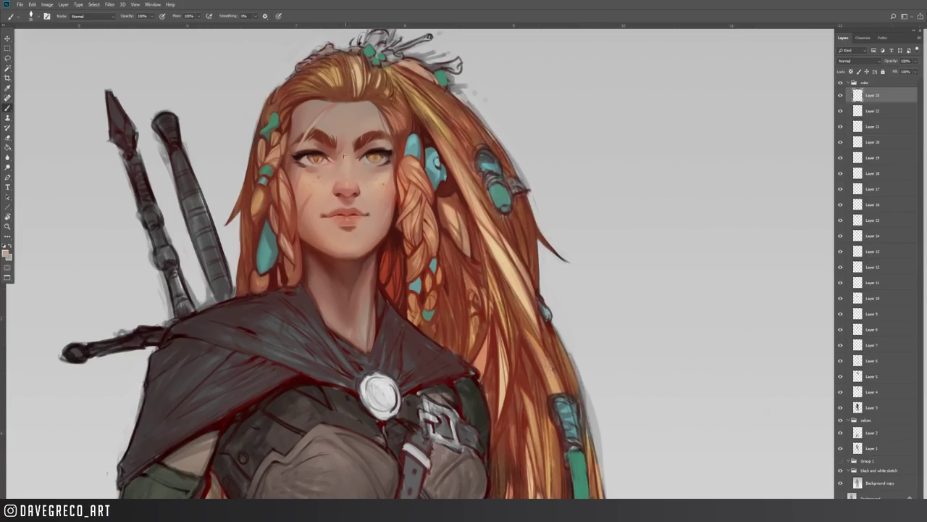
- Refine the bridge of the nose between the eyes with repeatedly sampled skin tones
left_click(349, 161, "alt")
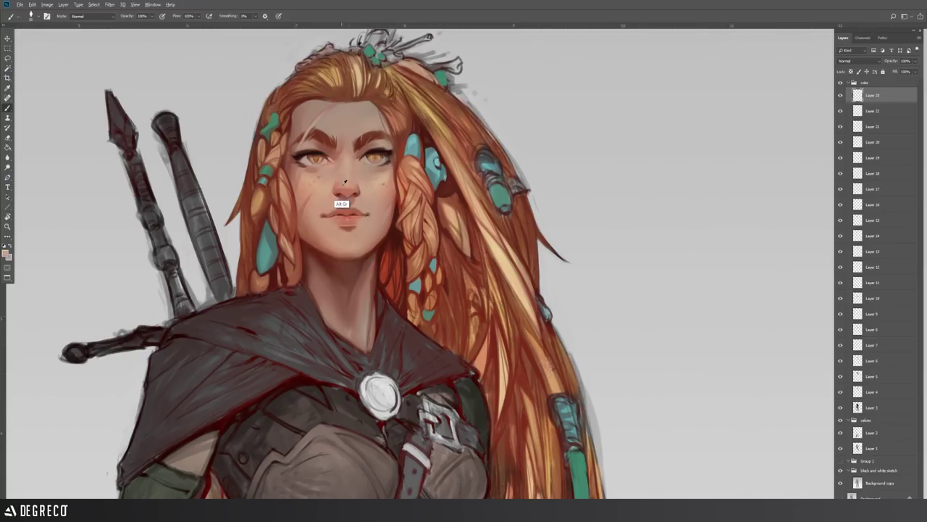
left_click(338, 161, "alt")
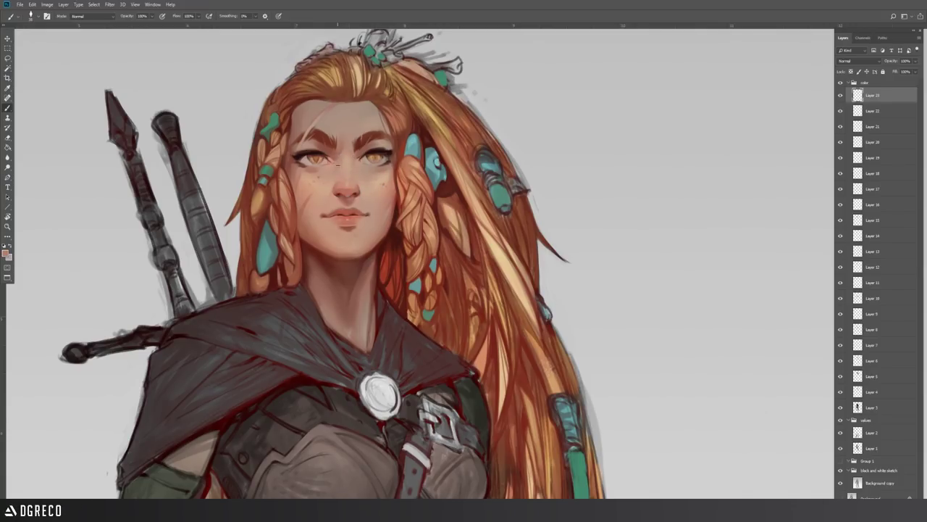
left_click(338, 170, "alt")
left_click(340, 171, "alt")
left_click(344, 169, "alt")
left_click(343, 170, "alt")
left_click(342, 185, "alt")
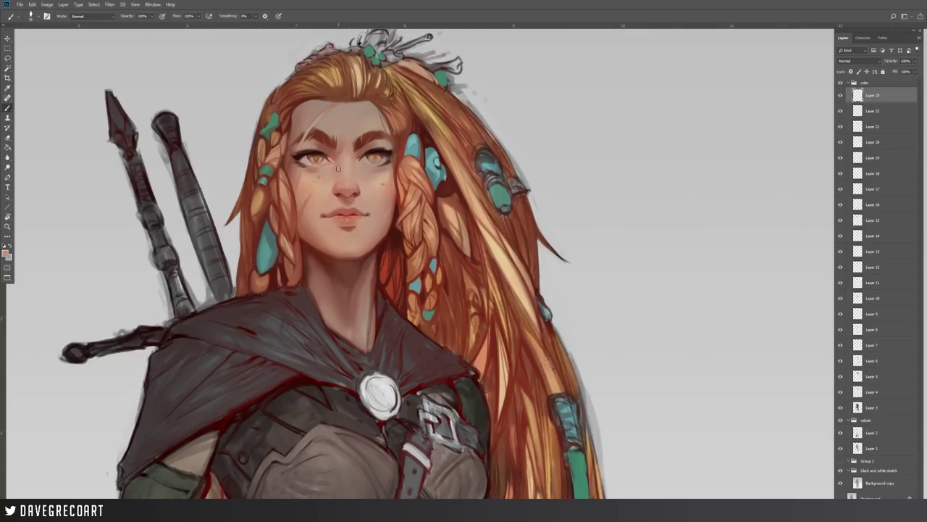
- Blend the sides of the nose and the adjoining cheeks with sampled skin tones
left_click(353, 186, "alt")
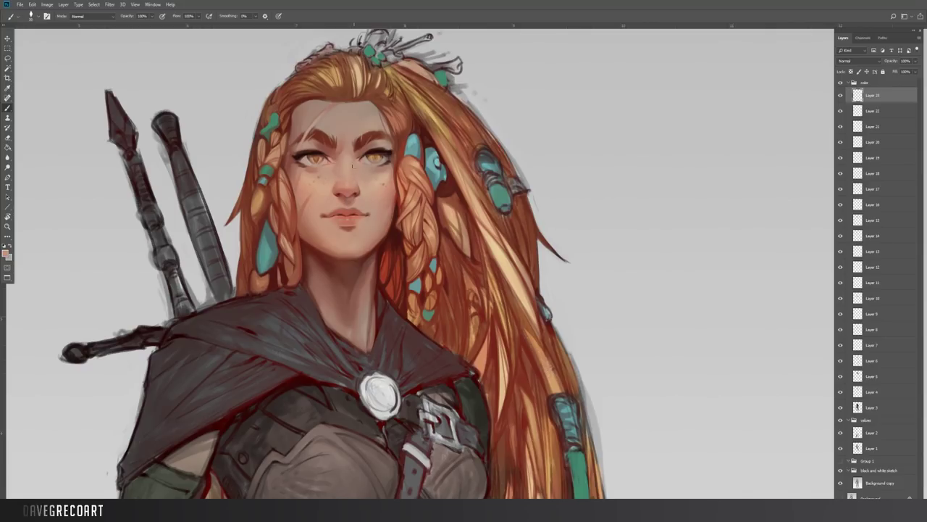
left_click(357, 168, "alt")
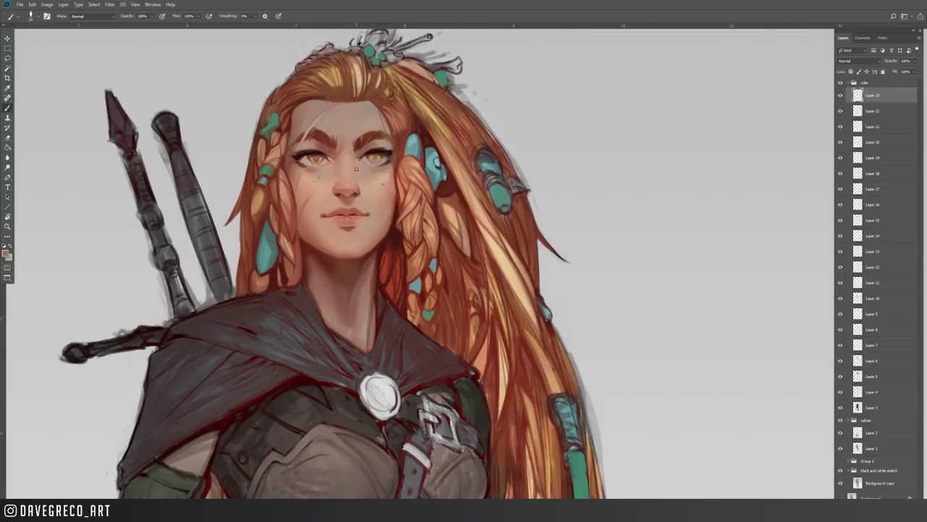
left_click(355, 187, "alt")
left_click(355, 183, "alt")
left_click(341, 181, "alt")
left_click(335, 178, "alt")
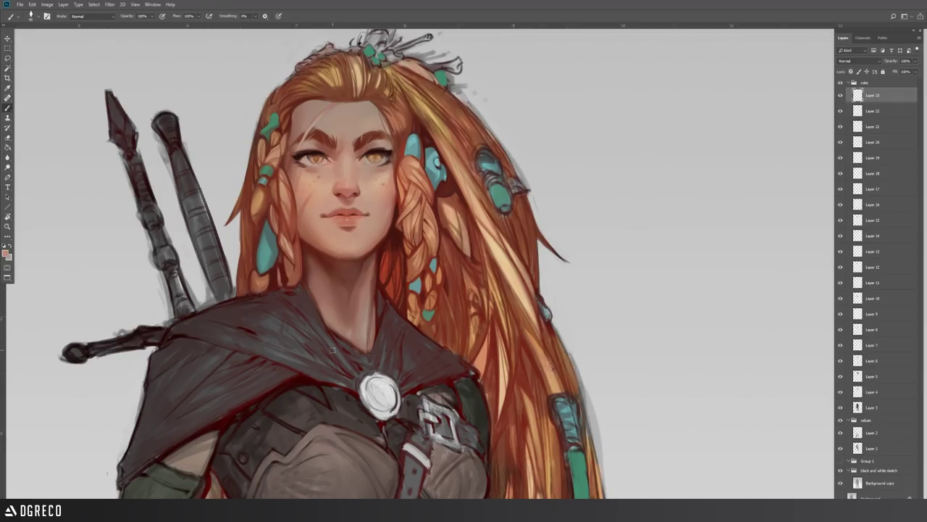
- Darken the eyebrows and the outer eye corners with sampled dark tones
left_click(327, 164, "alt")
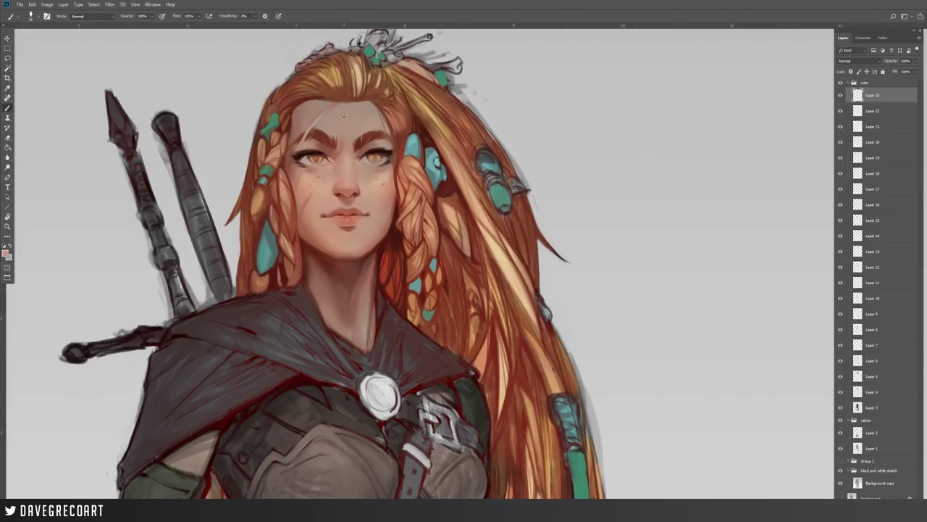
left_click(294, 154, "alt")
left_click_drag(393, 152, 390, 153)
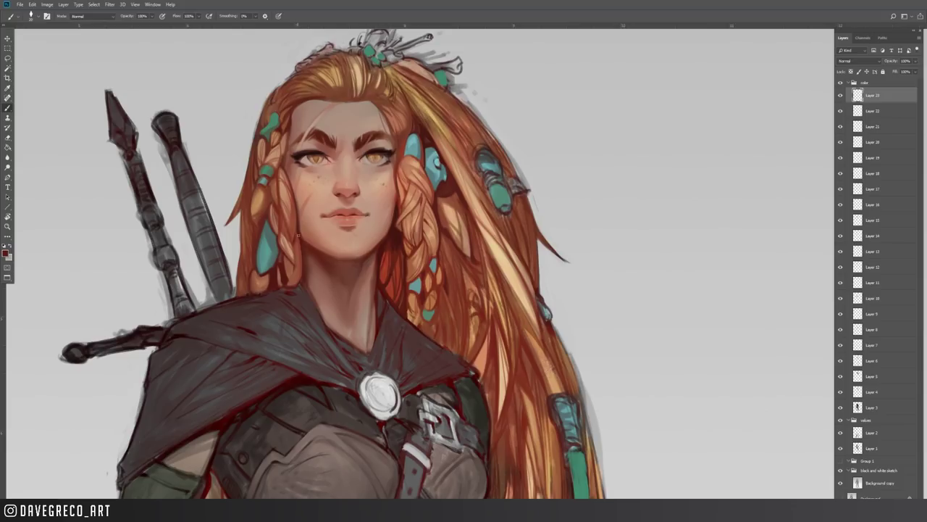
- Clean up the face edge beside the small braid, the nose bridge and the hairline with sampled red and skin tones
left_click(299, 215, "alt")
left_click(295, 213, "alt")
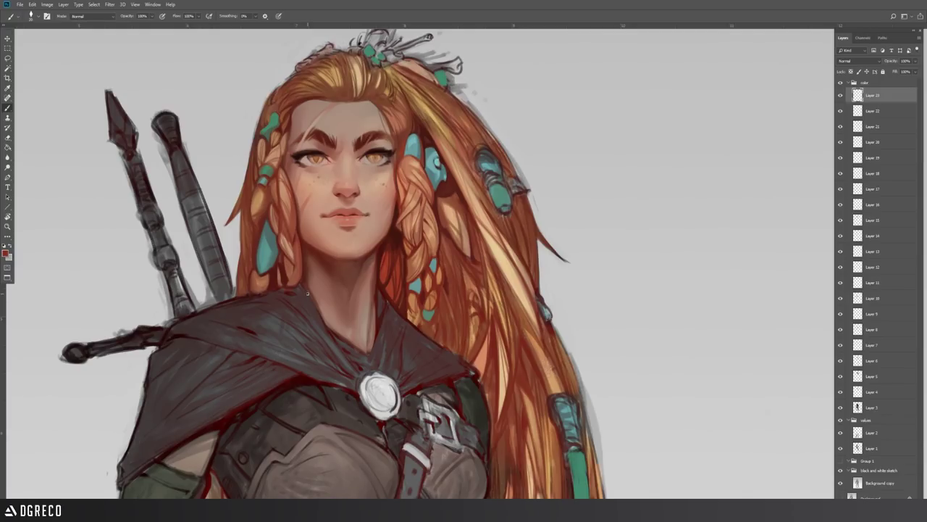
left_click(306, 182, "alt")
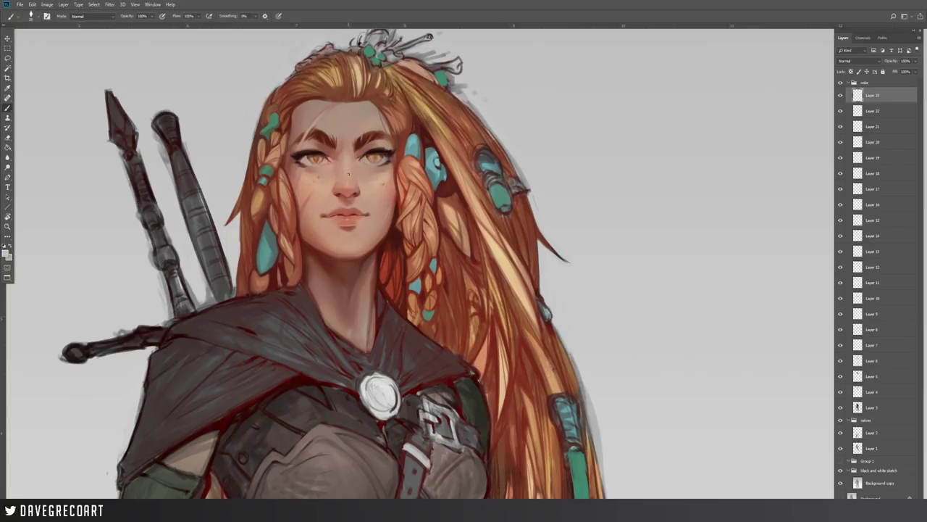
left_click(346, 161, "alt")
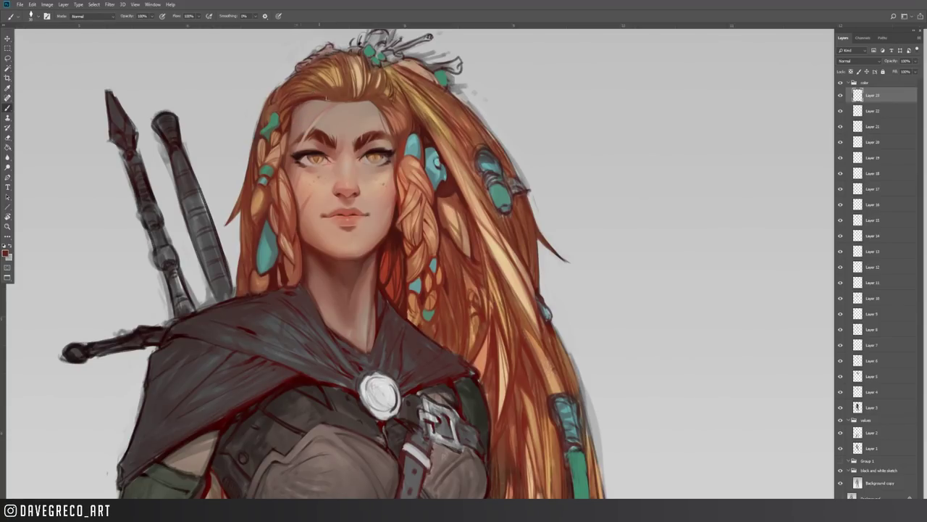
left_click(307, 113, "alt")
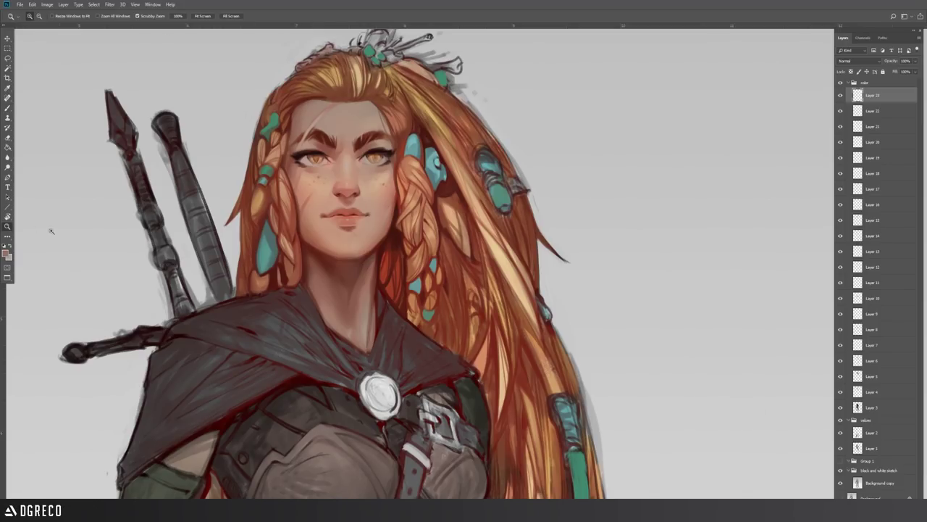
- Paint light golden strands across the swept-back hair above the forehead with sampled hair tones
key("z")
left_click(177, 214, "alt")
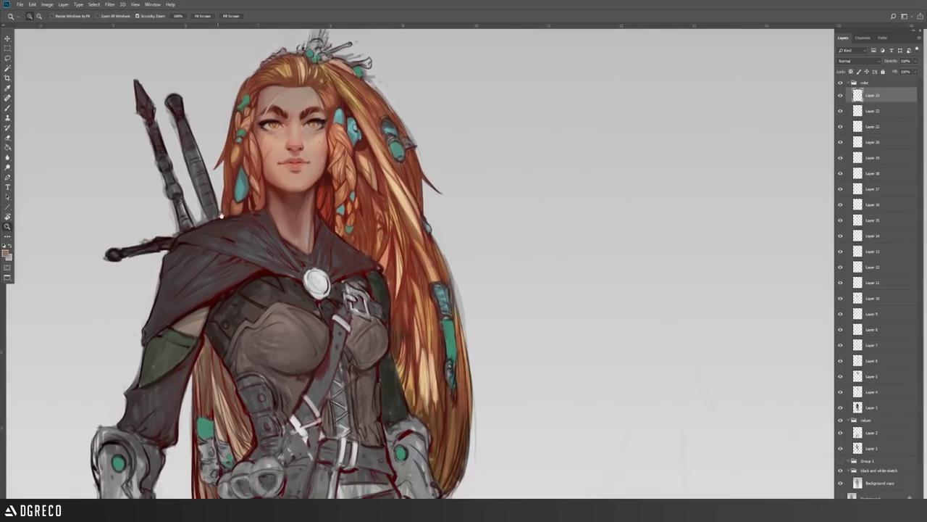
left_click(7, 107)
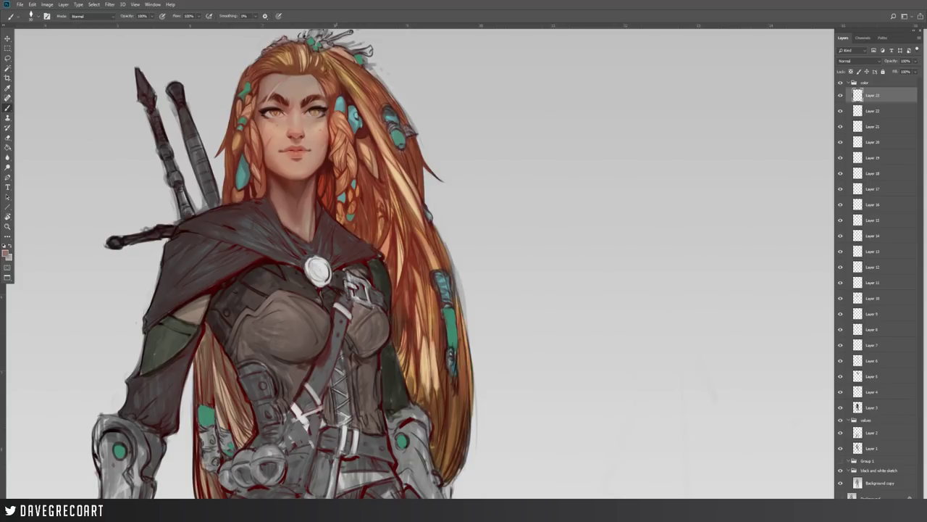
left_click(325, 177, "alt")
left_click(281, 77, "alt")
left_click_drag(276, 63, 268, 67)
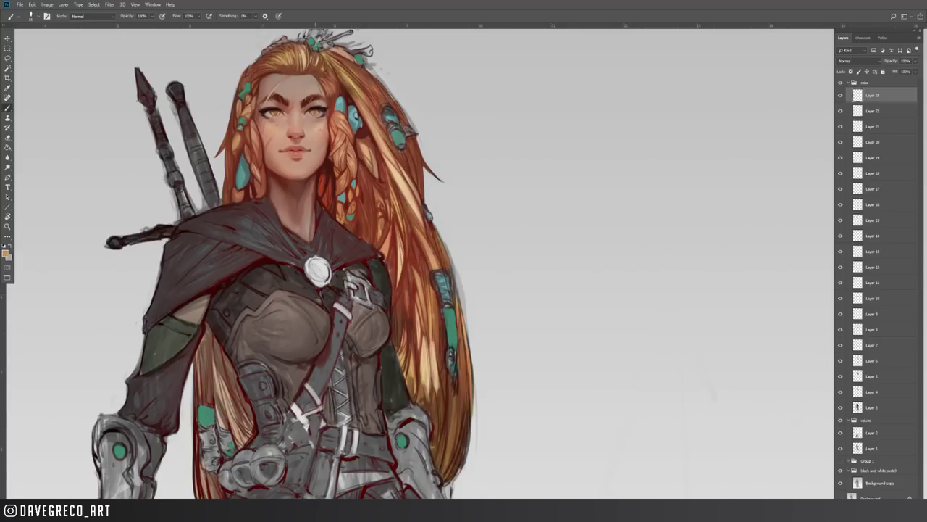
mouse_move(316, 57)
left_mouse_down()
mouse_move(314, 67)
mouse_move(261, 67)
left_mouse_up()
- Add dark red separation strokes between the swept-back strands on the crown
left_click(259, 94, "alt")
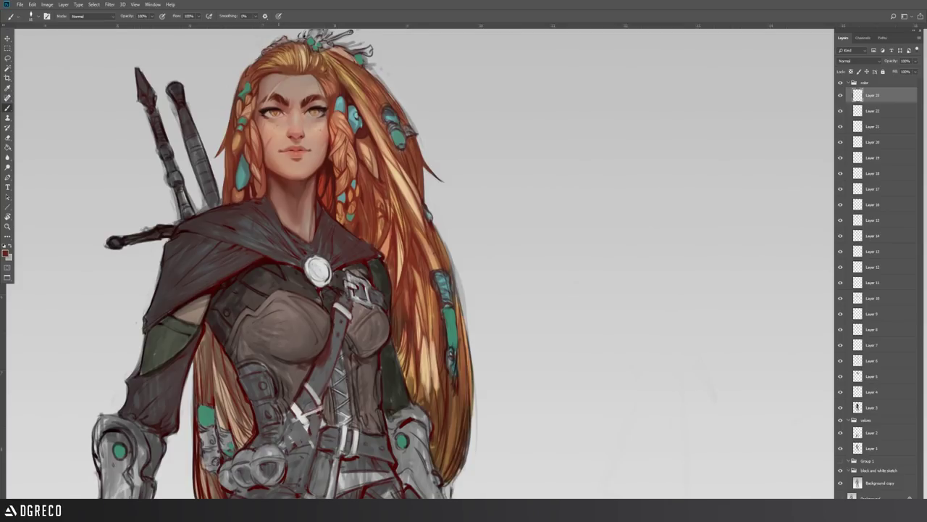
mouse_move(282, 59)
left_mouse_down()
mouse_move(271, 64)
mouse_move(286, 67)
mouse_move(288, 49)
left_mouse_up()
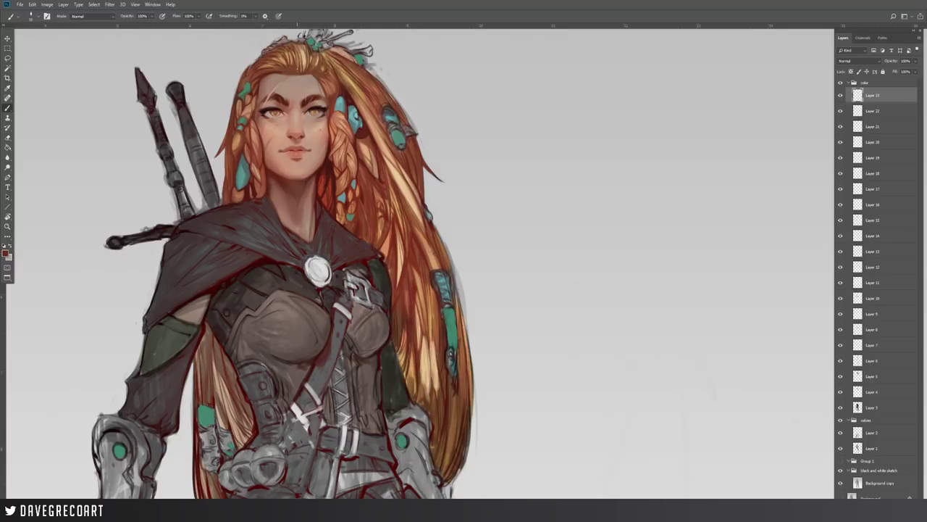
left_click_drag(298, 50, 300, 70)
- Refine the skin around the outer eye corner and lower eyelid with sampled tones and a smaller brush
left_click(266, 114, "alt")
left_click(266, 115, "alt")
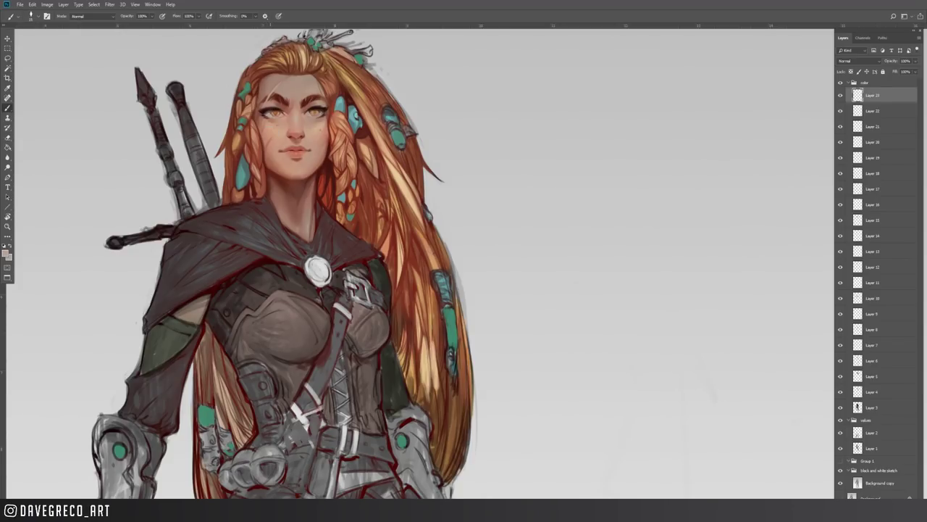
left_click(7, 226)
left_click(320, 116)
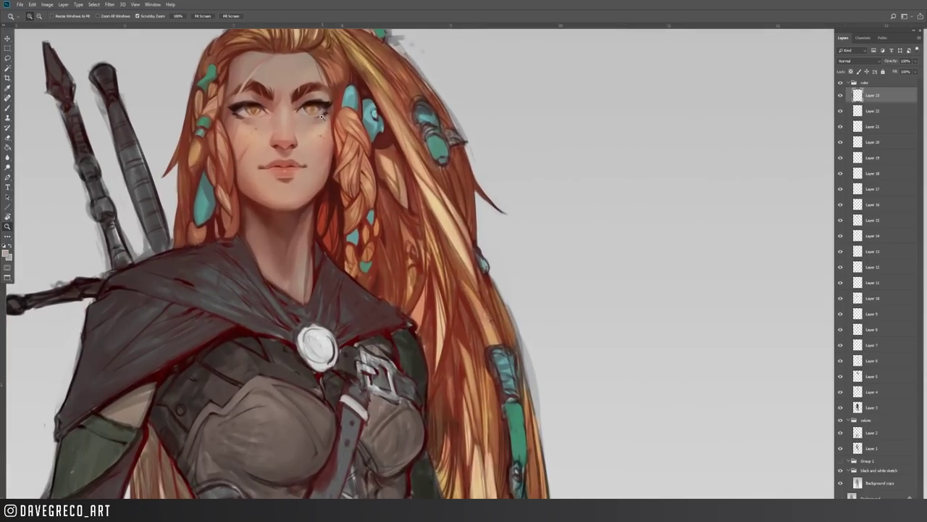
key("b")
left_click(317, 113, "alt")
key("bracketleft")
key("bracketleft")
key("bracketleft")
left_click(312, 118, "alt")
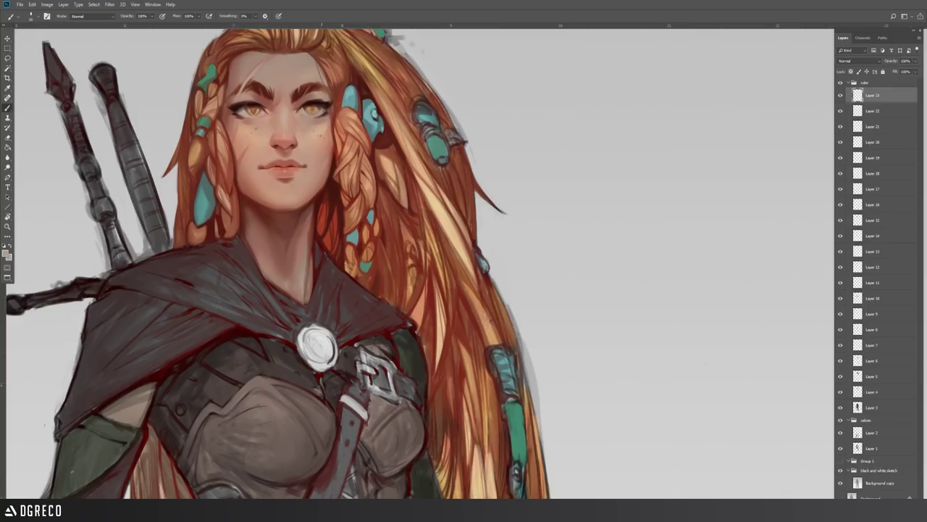
- Sharpen the eyelids and lash lines of both eyes with sampled skin and dark tones
left_click(315, 115, "alt")
left_click(319, 114, "alt")
left_click(322, 116, "alt")
left_click(311, 136)
left_click(324, 100, "alt")
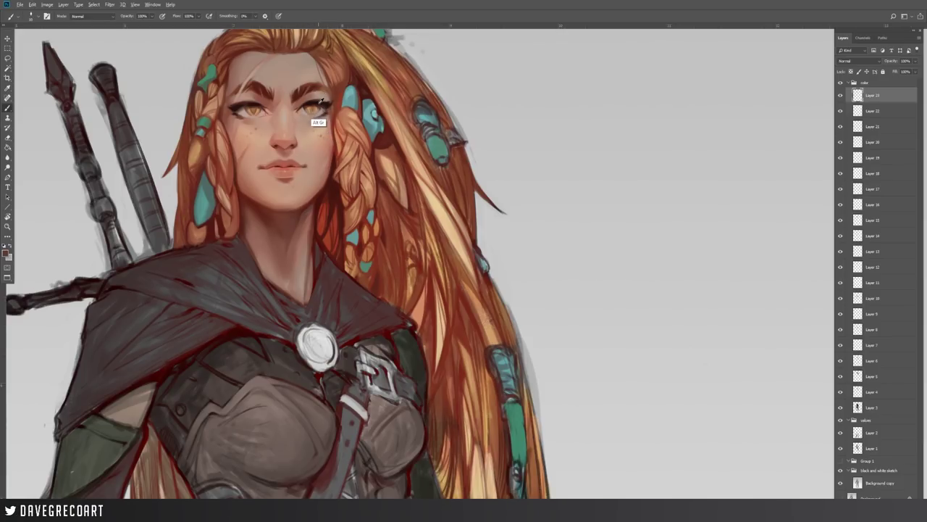
left_click(238, 103, "alt")
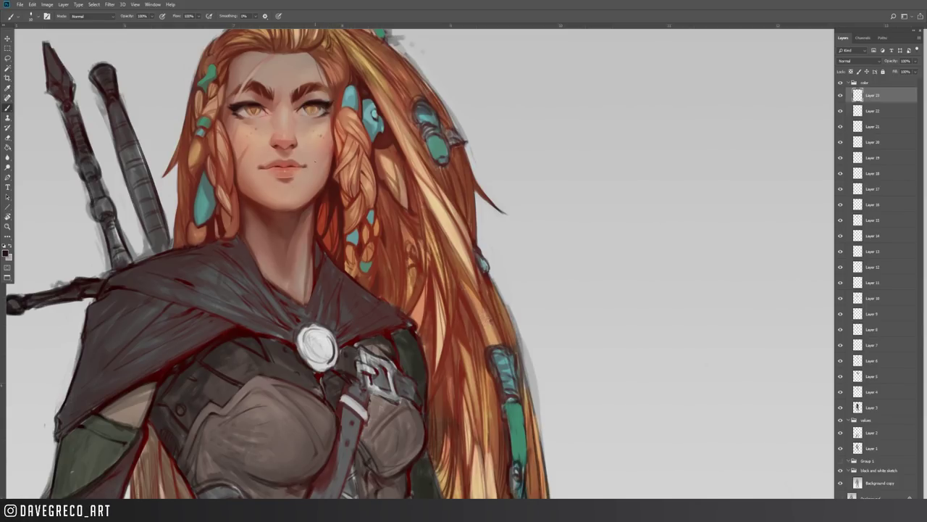
- Deepen the shadows along the small braid beside the jaw and in the hair beside the neck with sampled dark reds
left_click(360, 82, "alt")
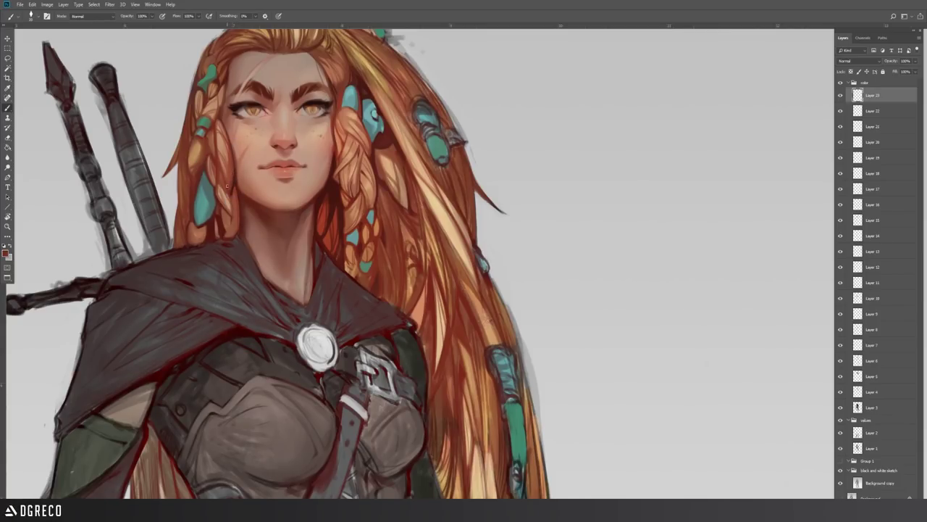
left_click(236, 182, "alt")
left_click(231, 186, "alt")
left_click(234, 189, "alt")
left_click(238, 181, "alt")
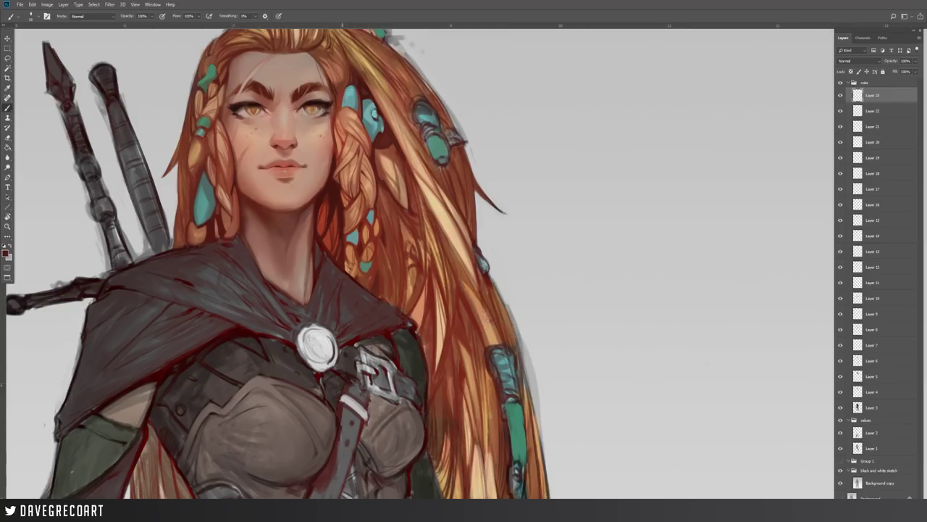
left_click(341, 227, "alt")
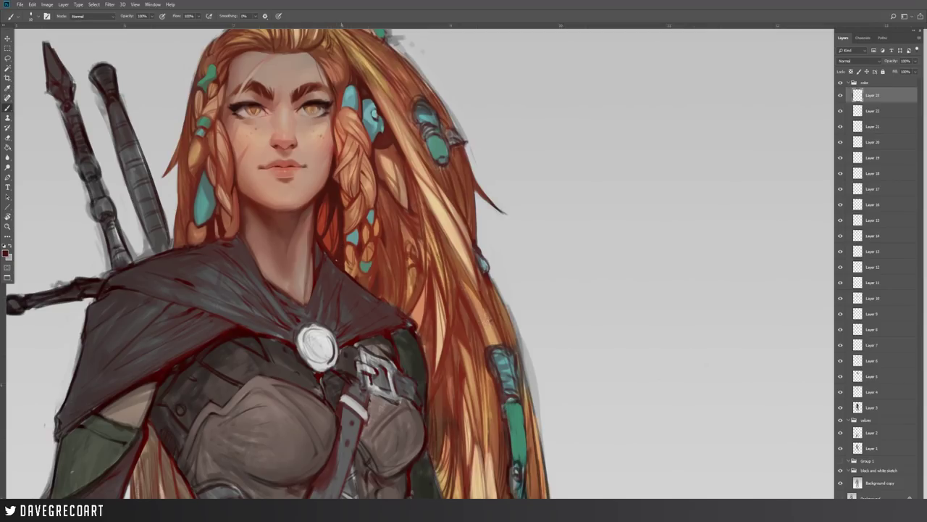
- Paint long strands over the curled hair between the beaded braid and the ponytail with sampled reddish-brown tones
left_click(403, 216, "alt")
mouse_move(400, 209)
left_mouse_down()
mouse_move(420, 261)
mouse_move(418, 284)
left_mouse_up()
left_click(399, 227, "alt")
mouse_move(393, 203)
left_mouse_down()
mouse_move(416, 233)
mouse_move(404, 229)
mouse_move(418, 288)
left_mouse_up()
left_click_drag(400, 224, 411, 270)
left_click(411, 260, "alt")
mouse_move(404, 237)
left_mouse_down()
mouse_move(414, 266)
mouse_move(400, 287)
left_mouse_up()
- Define the smoothed hair beside the beaded braid with downward dark red strand strokes
left_click(373, 248, "alt")
left_click(411, 243, "alt")
left_click(395, 274, "alt")
left_click(401, 229, "alt")
left_click(423, 282, "alt")
left_click_drag(403, 238, 407, 293)
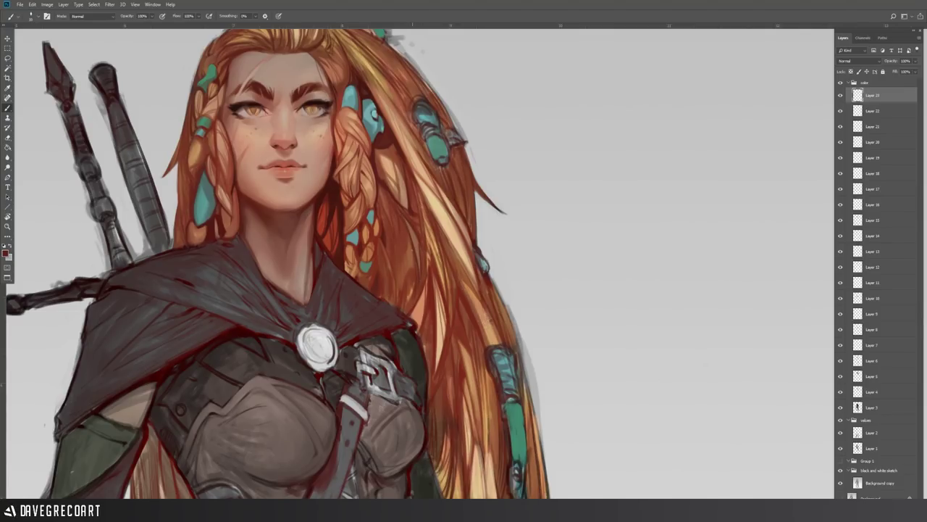
left_click_drag(408, 241, 410, 270)
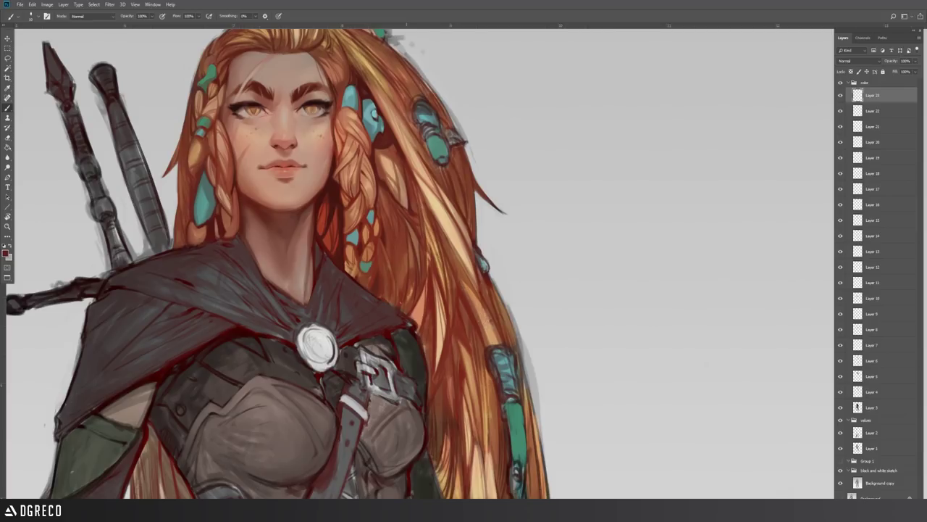
left_click_drag(397, 265, 401, 300)
- Blend lighter copper tones and dark red accents into the hair behind the braid's teal beads
left_click(419, 263, "alt")
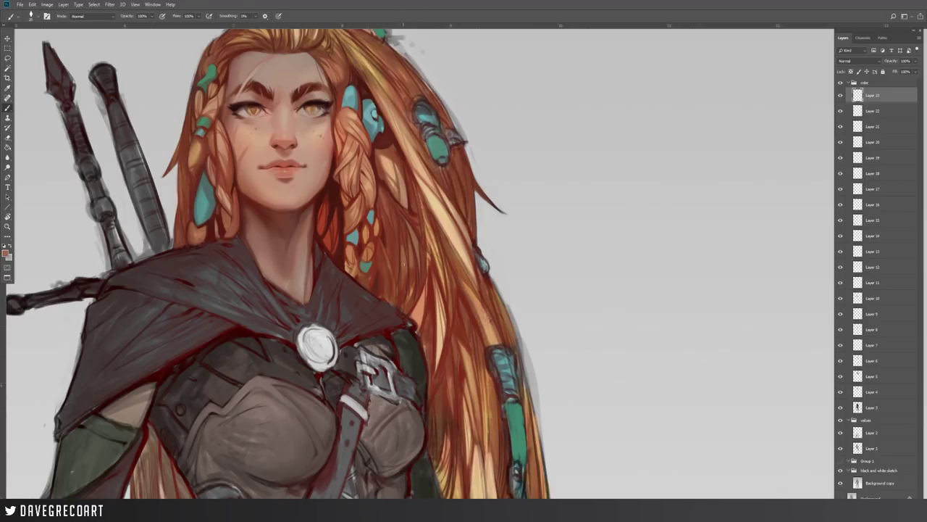
left_click(405, 235, "alt")
left_click(406, 275, "alt")
left_click(405, 280, "alt")
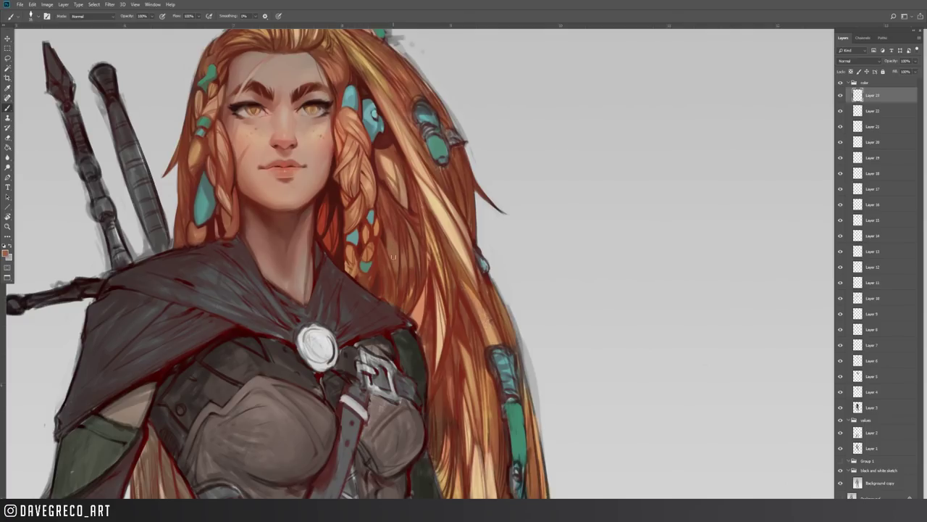
left_click(390, 242, "alt")
left_click(384, 250, "alt")
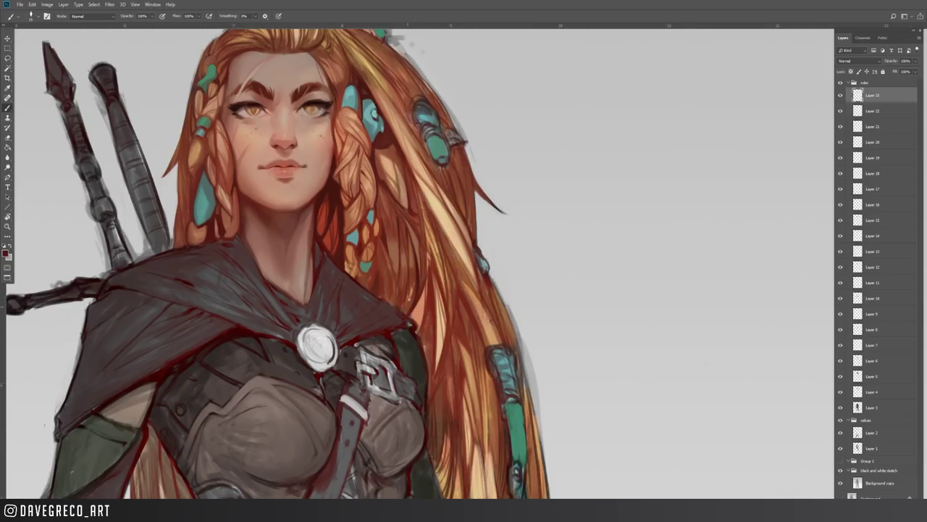
- Paint dark red and copper strands into the hair between the braid's end and the cloak's shoulder with sampled colors
left_click_drag(397, 286, 397, 296)
left_click(402, 263, "alt")
left_click_drag(401, 284, 400, 301)
left_click(399, 293, "alt")
left_click(403, 292, "alt")
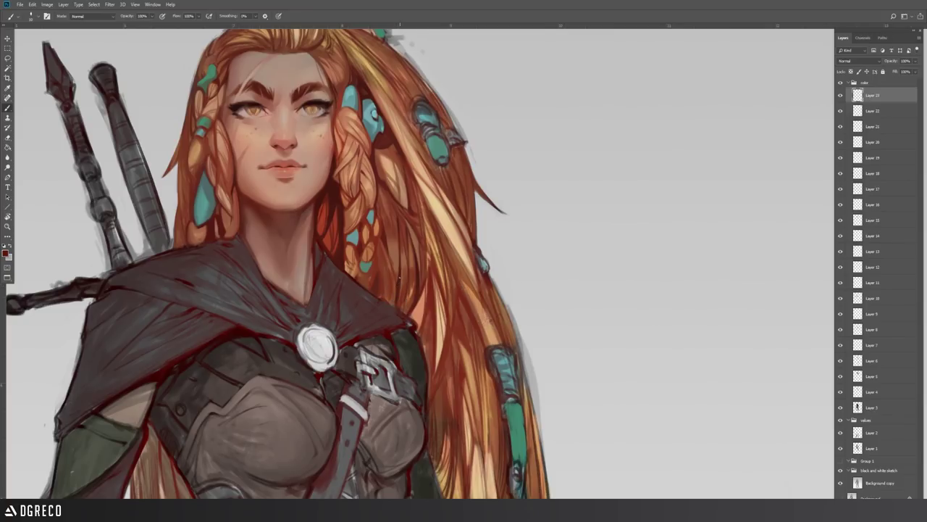
left_click(394, 277, "alt")
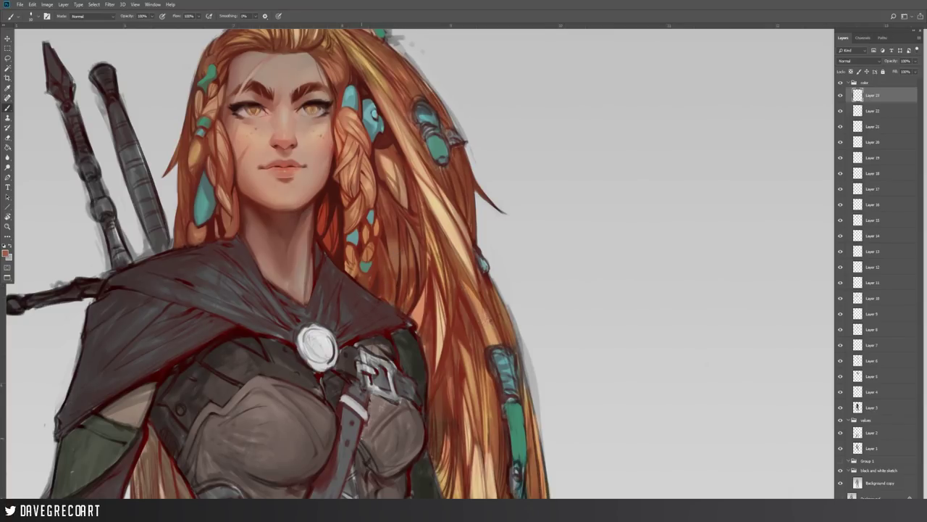
- Flip the canvas horizontally and recenter the portrait on the head and shoulders
left_click_drag(320, 291, 346, 328)
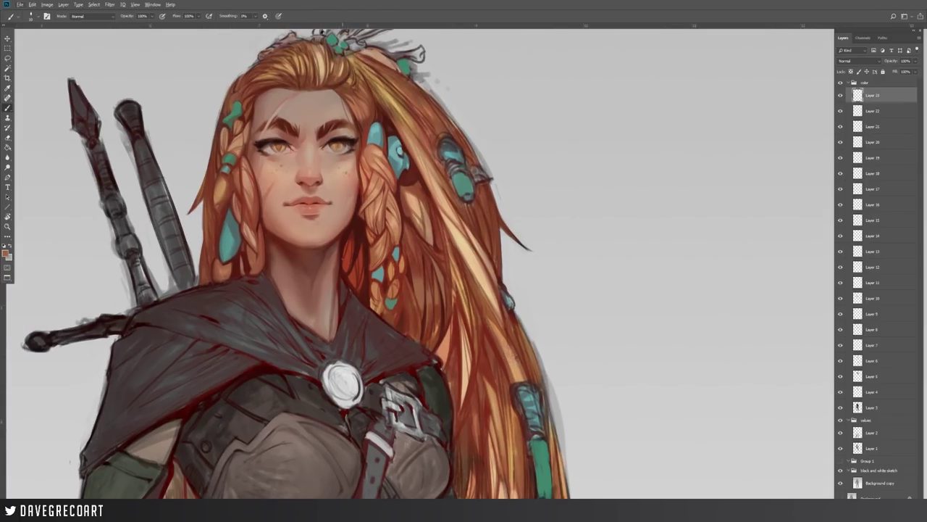
left_click_drag(308, 262, 334, 266)
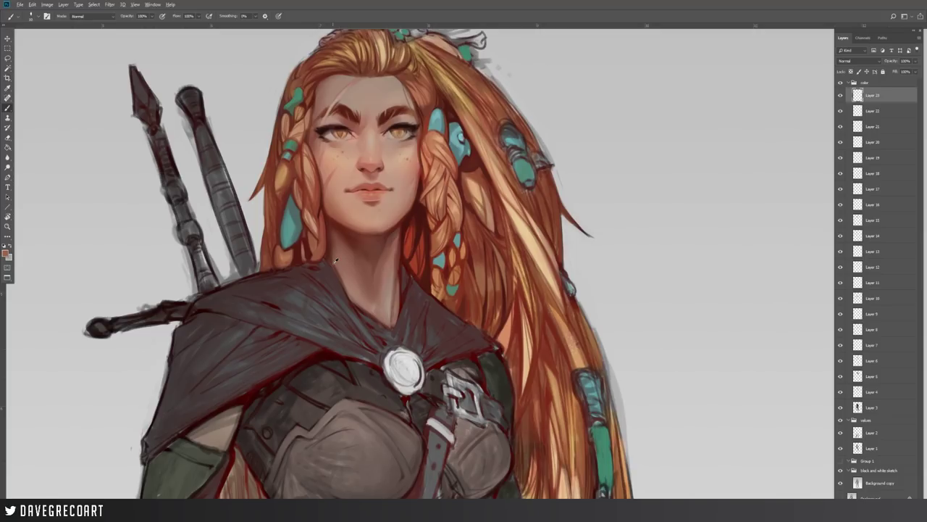
key("ctrl+shift+h")
left_click_drag(326, 262, 271, 305)
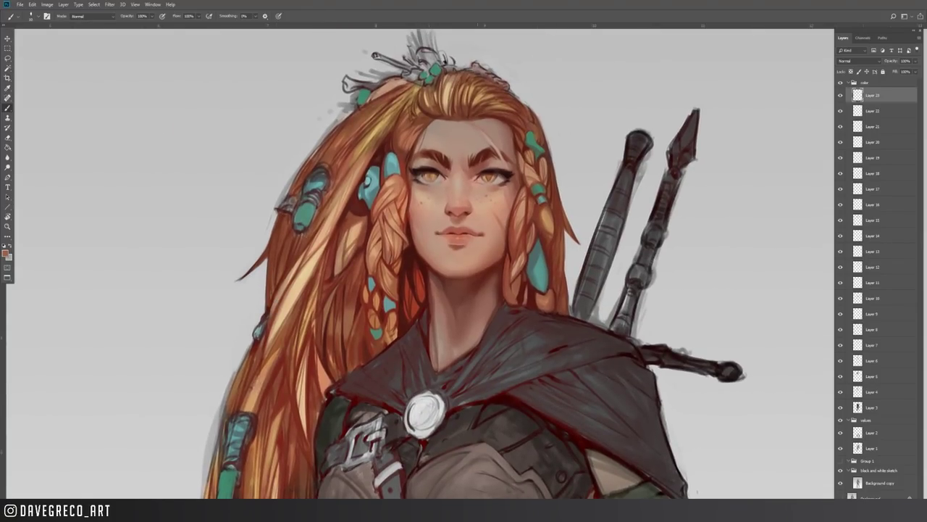
- Repaint the upper teal bead in the ponytail with sampled teal and blend reddish-brown hair color around it
left_click(374, 189, "alt")
mouse_move(322, 171)
left_mouse_down()
mouse_move(308, 190)
mouse_move(325, 171)
left_mouse_up()
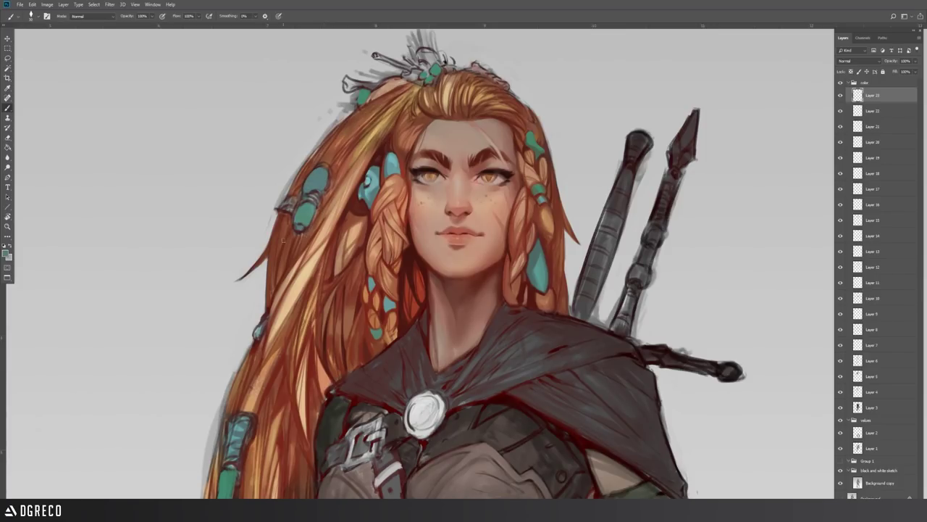
left_click(343, 186, "alt")
left_click_drag(308, 165, 299, 184)
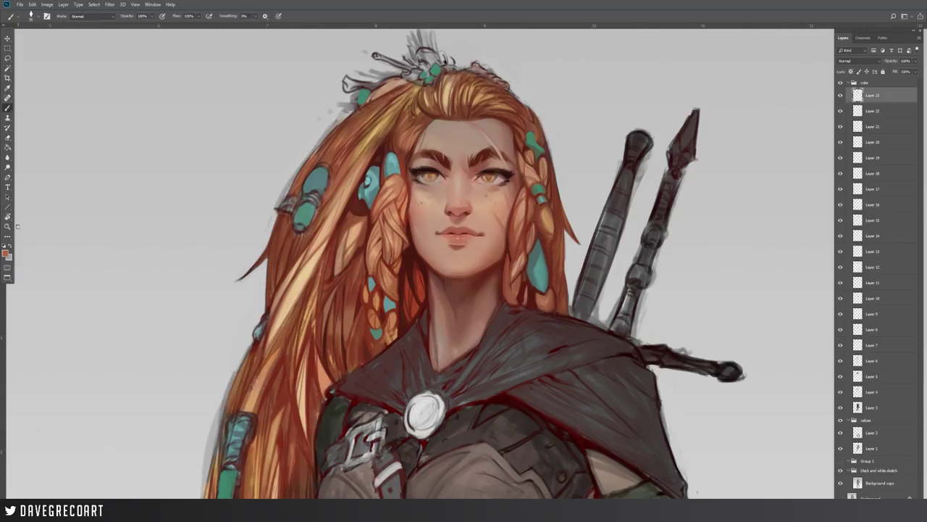
left_click(301, 181, "alt")
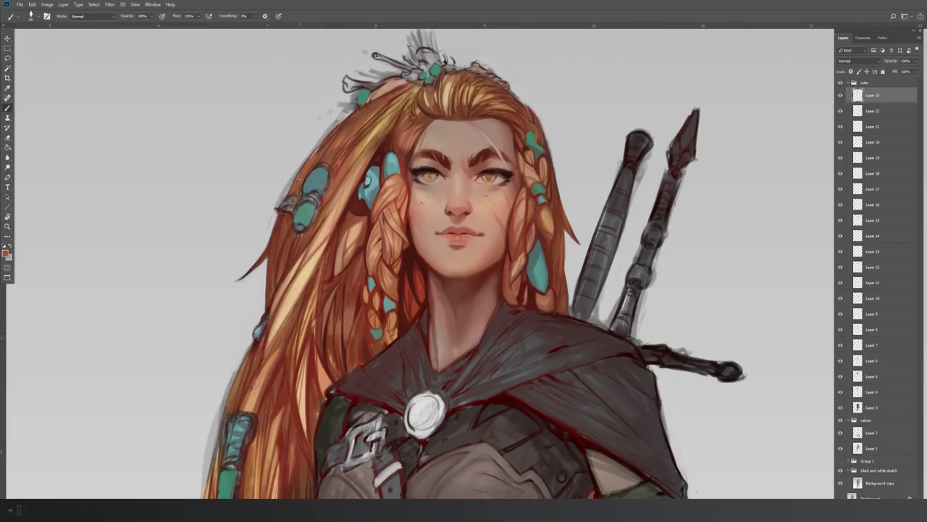
left_click_drag(305, 178, 302, 188)
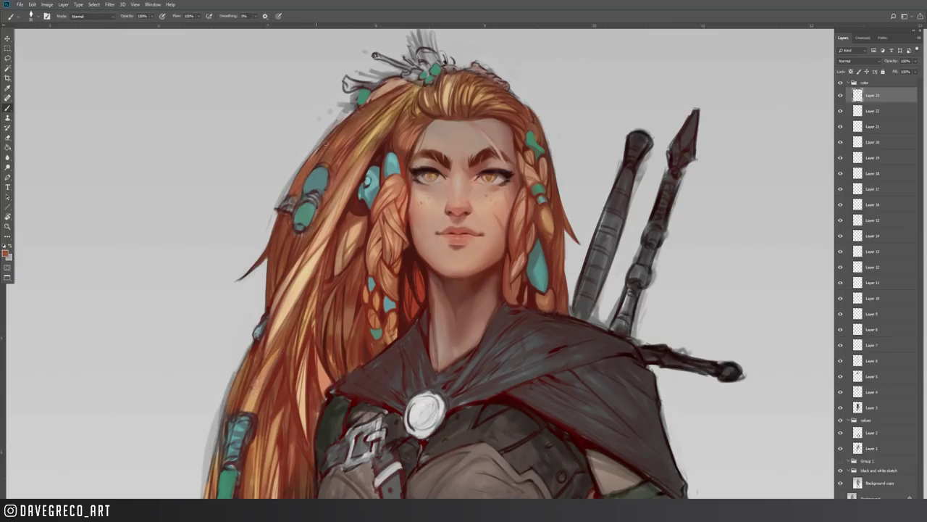
- Clean the ponytail's outer contour with sampled background grey and add dark red accents around the upper bead
left_click(270, 207, "alt")
left_click_drag(277, 205, 331, 129)
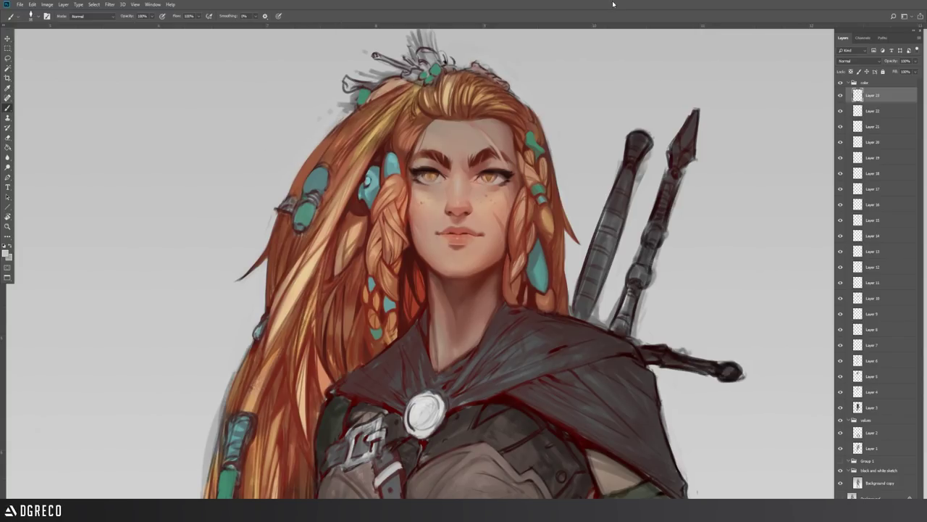
left_click(307, 174, "alt")
left_click(310, 169, "alt")
left_click(374, 180, "alt")
mouse_move(333, 136)
left_mouse_down()
mouse_move(303, 175)
mouse_move(319, 149)
mouse_move(308, 161)
left_mouse_up()
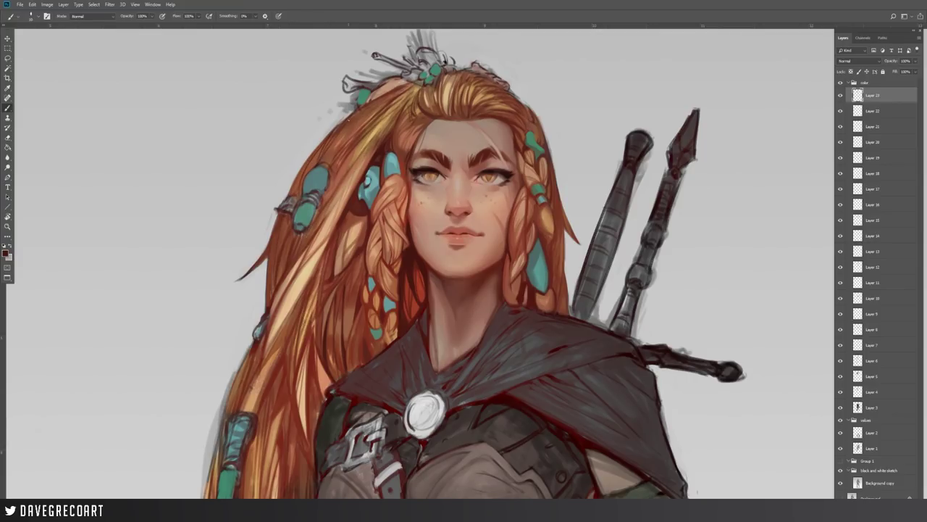
left_click(322, 178, "alt")
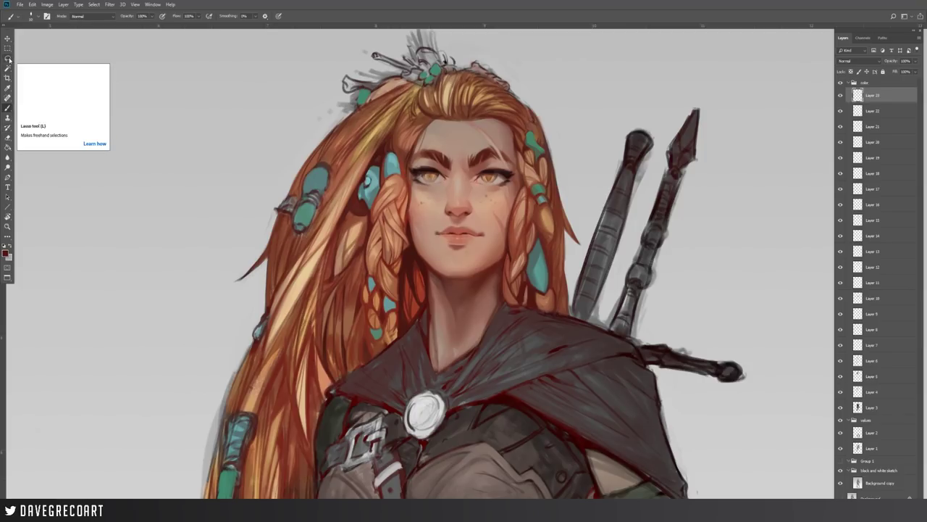
- Try dark guide lines along the ponytail's outer contour and its long inner strand, and undo them
left_click(7, 98)
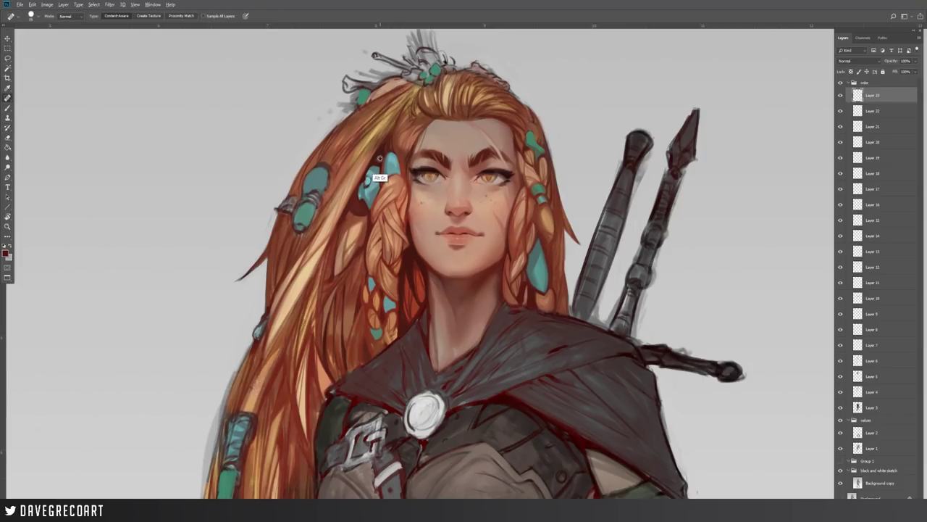
key("b")
left_click(416, 171, "alt")
mouse_move(303, 154)
left_mouse_down()
mouse_move(346, 108)
mouse_move(425, 78)
left_mouse_up()
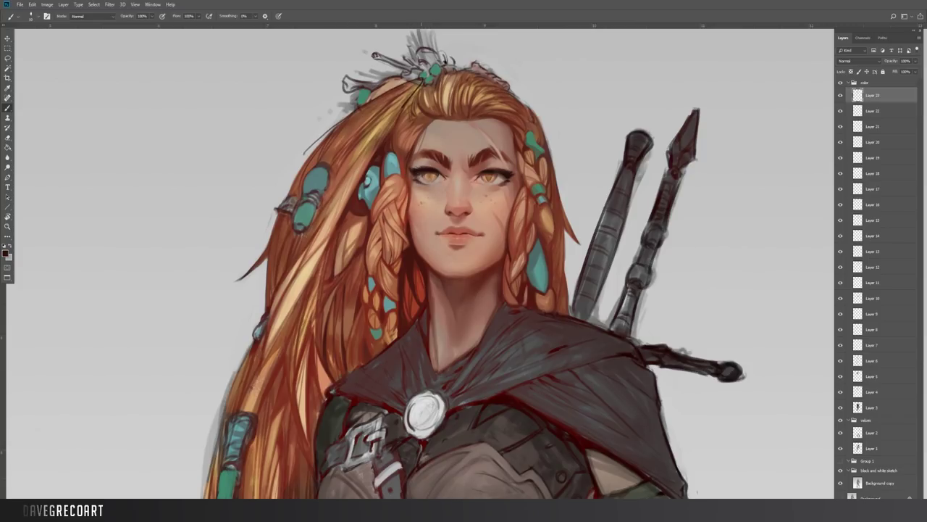
left_click_drag(374, 160, 262, 361)
mouse_move(268, 303)
left_mouse_down()
mouse_move(281, 216)
mouse_move(319, 135)
left_mouse_up()
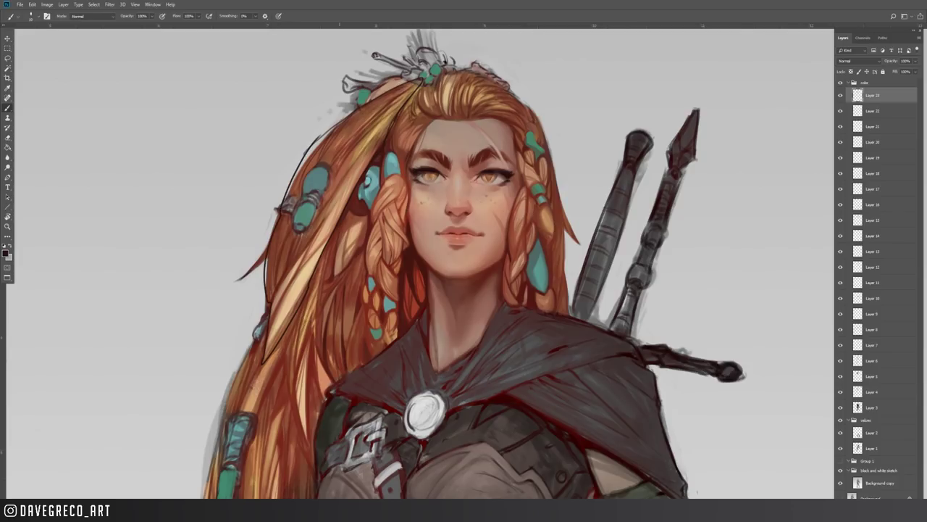
key("ctrl+z")
key("ctrl+z")
key("ctrl+z")
key("ctrl+z")
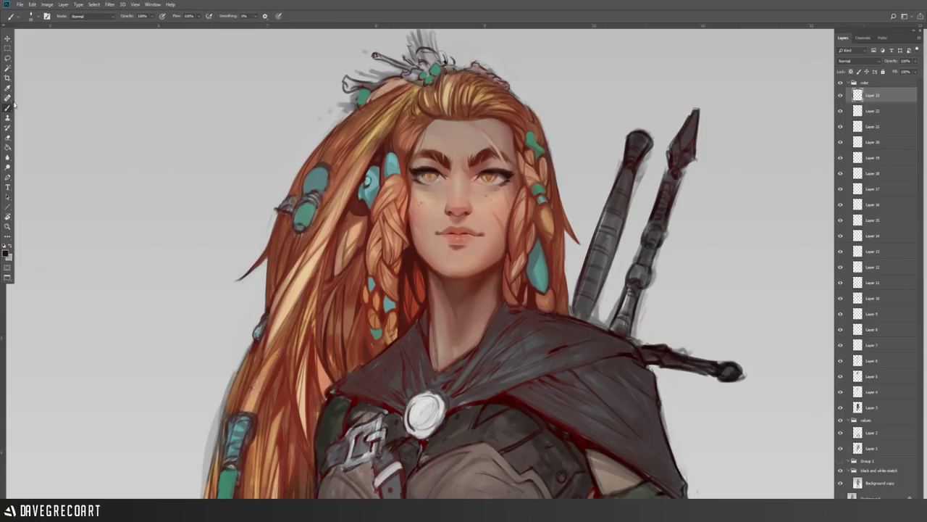
- Paint pale blond and copper-brown strands into the ponytail above the blue ear ornament
left_click(326, 248, "alt")
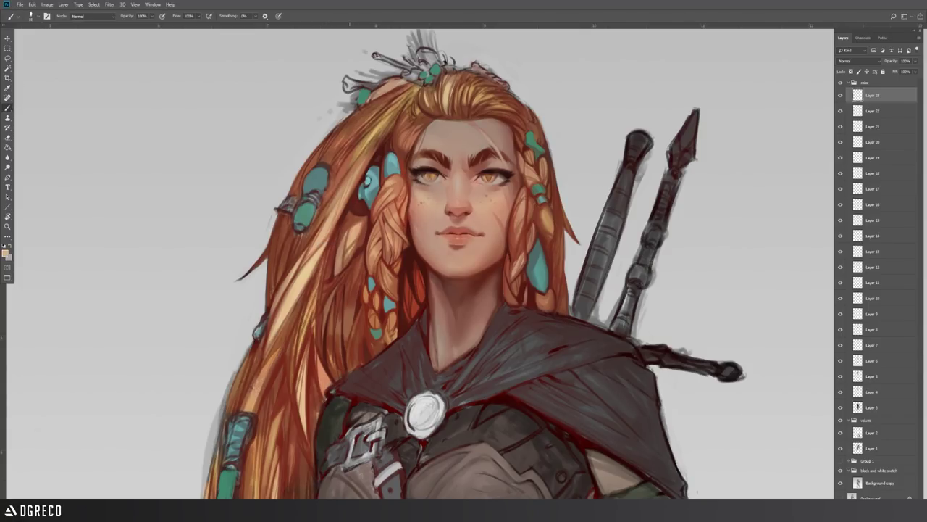
mouse_move(367, 156)
left_mouse_down()
mouse_move(342, 202)
mouse_move(360, 171)
left_mouse_up()
left_click_drag(379, 140, 353, 169)
left_click(334, 196, "alt")
left_click_drag(388, 121, 378, 134)
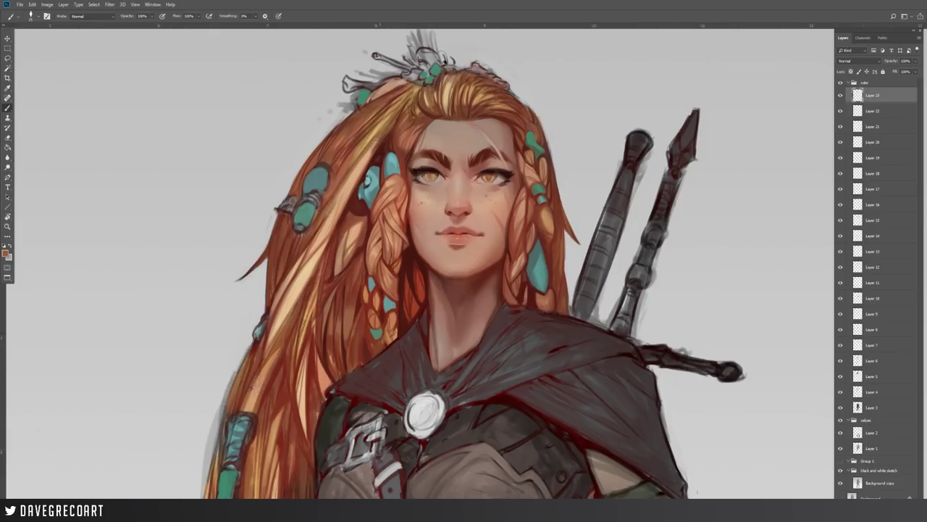
left_click_drag(356, 179, 347, 202)
- Blend the golden highlight strands of the upper ponytail into the surrounding copper hair with repeatedly sampled tones
left_click(375, 132, "alt")
left_click(355, 163, "alt")
left_click(355, 158, "alt")
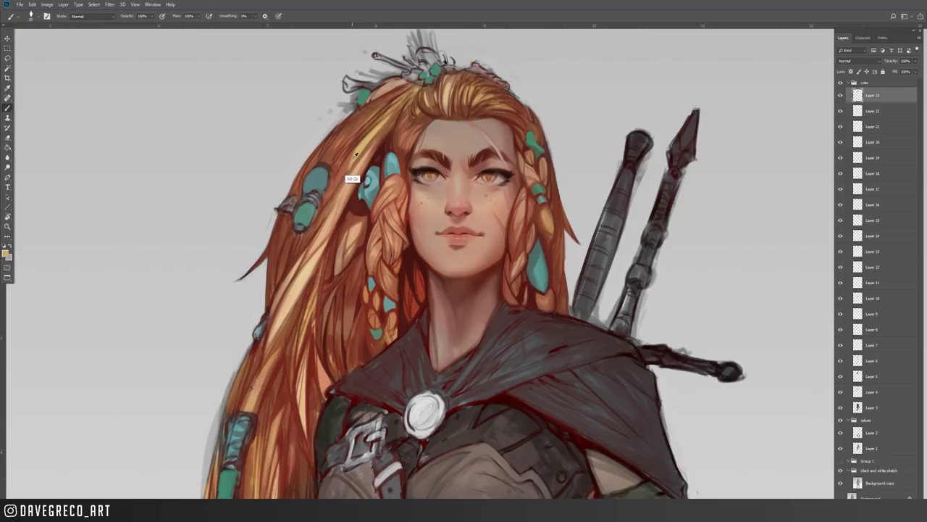
left_click(351, 157, "alt")
left_click(352, 161, "alt")
left_click(361, 153, "alt")
left_click(369, 146, "alt")
left_click_drag(365, 151, 389, 116)
left_click(371, 128, "alt")
left_click(355, 150, "alt")
left_click(378, 147, "alt")
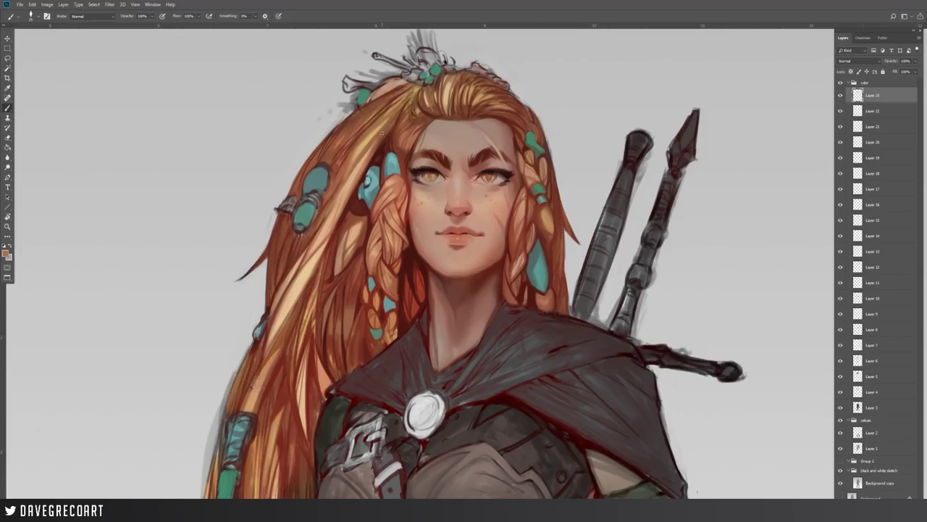
- Cover the sketchy band between the two ponytail beads with sampled dark tones
left_click(301, 211, "alt")
left_click(308, 206, "alt")
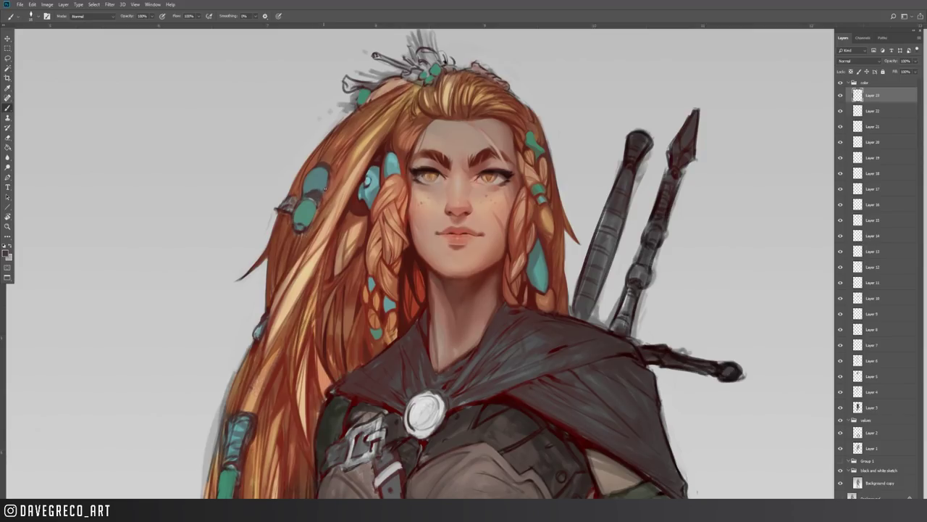
left_click(323, 192, "alt")
left_click(325, 191, "alt")
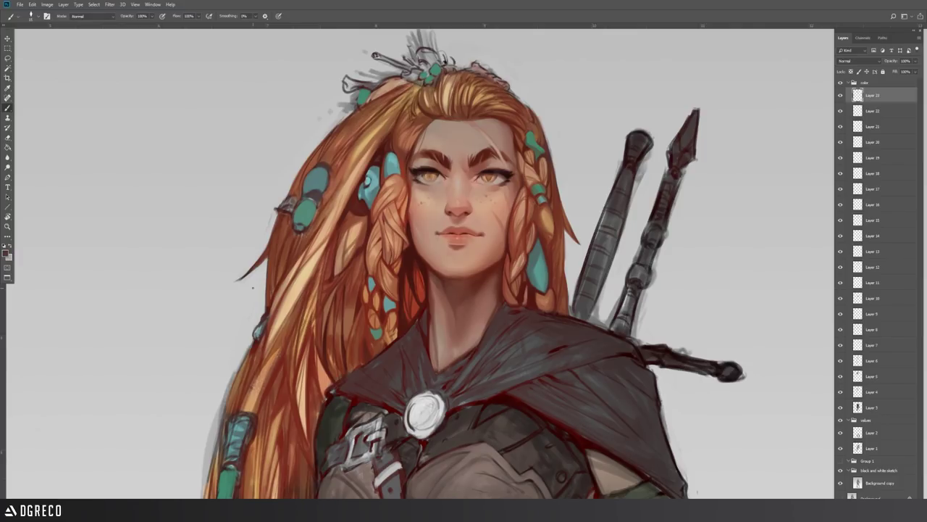
- Brighten the upper ponytail bead with sampled light blue and paint reddish hair color over the lower bead's dark tip
left_click(367, 193, "alt")
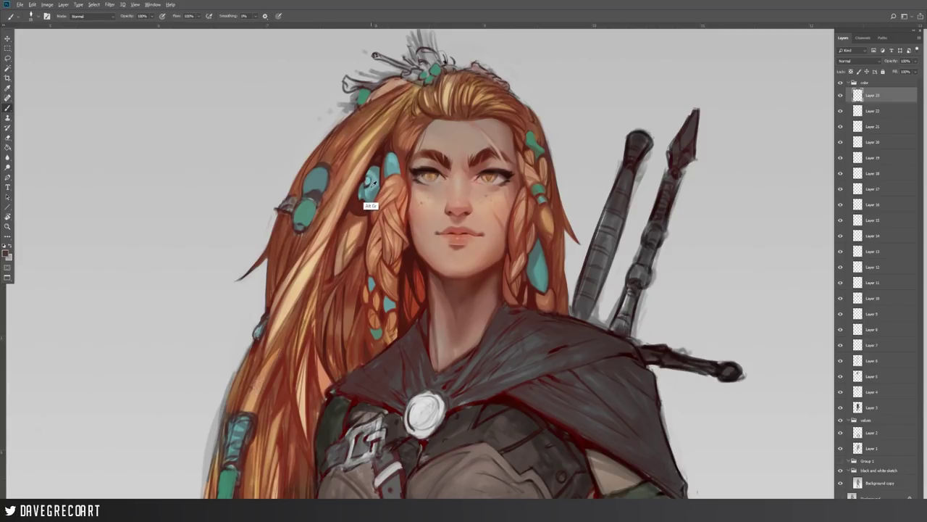
left_click_drag(314, 188, 318, 177)
left_click(302, 201, "alt")
left_click(314, 189, "alt")
left_click(307, 204, "alt")
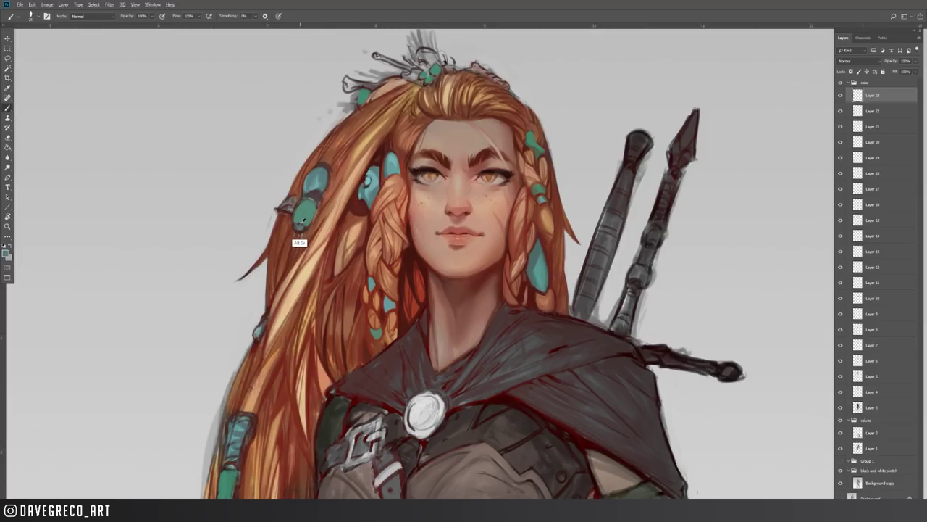
left_click(317, 197, "alt")
left_click(348, 211, "alt")
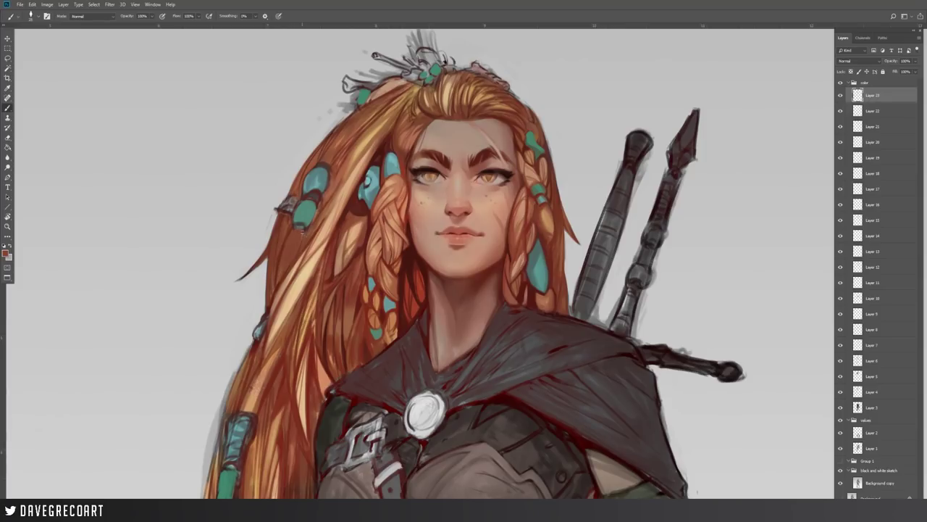
left_click(287, 253, "alt")
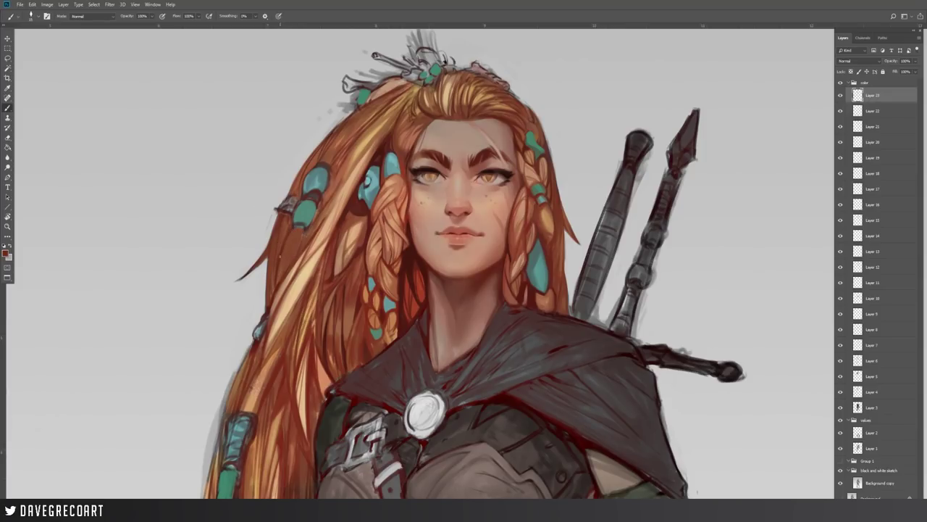
- Block in the small clasp beside the ponytail beads with grey-brown and trim its outer edge with background grey
left_click(291, 202, "alt")
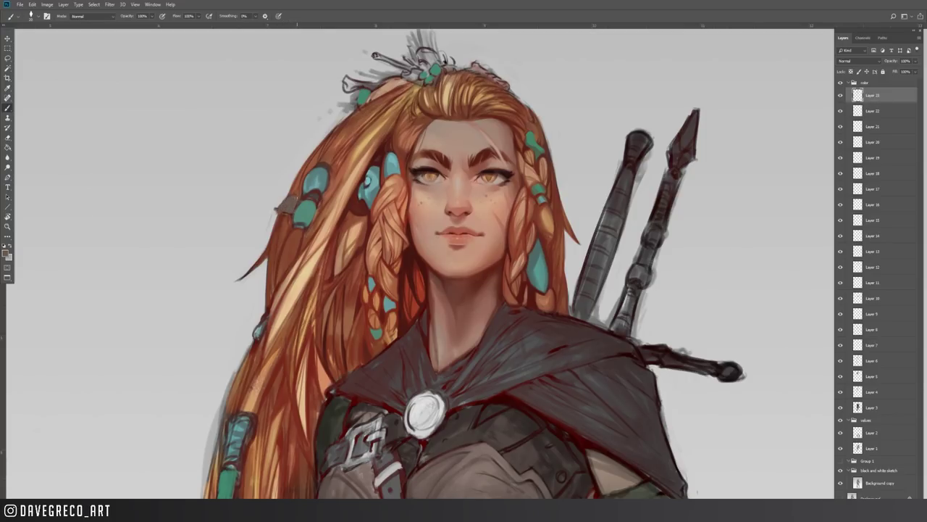
left_click(275, 209, "alt")
left_click_drag(274, 210, 278, 206)
right_click(291, 211, "alt")
left_click(304, 195, "alt")
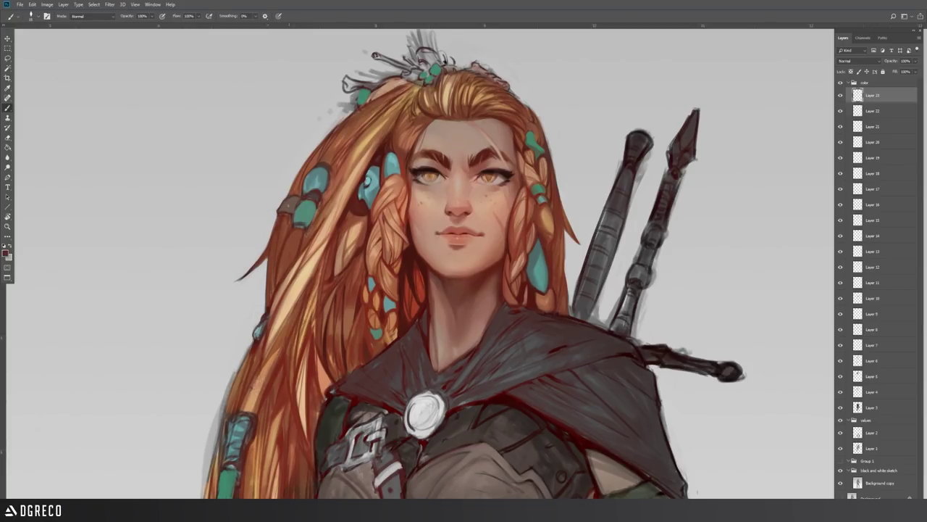
- Shade the clasp beside the beads with sampled dark reds and blend it into the hair
left_click(280, 218, "alt")
left_click_drag(281, 217, 286, 214)
left_click(292, 213, "alt")
left_click(293, 209, "alt")
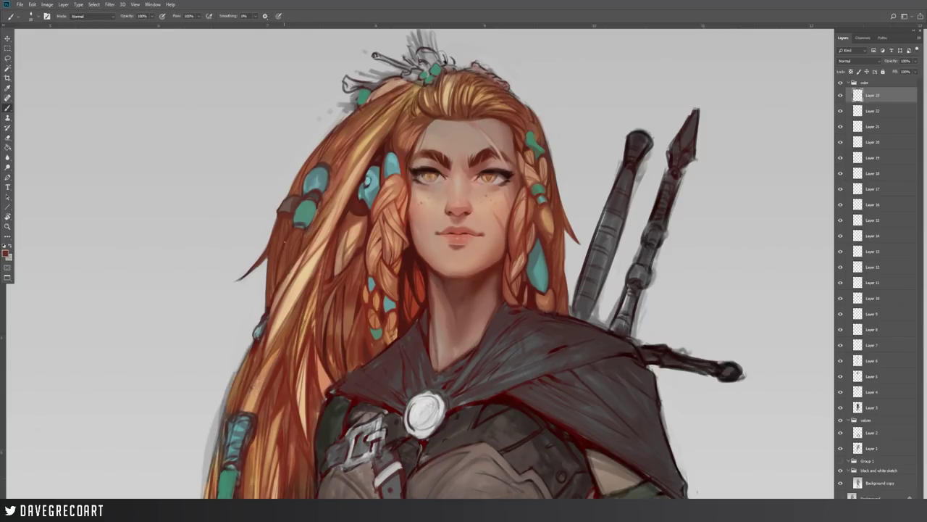
- Smooth the blond ponytail strand and paint a saturated red section into the upper ponytail above the beads
left_click(286, 284, "alt")
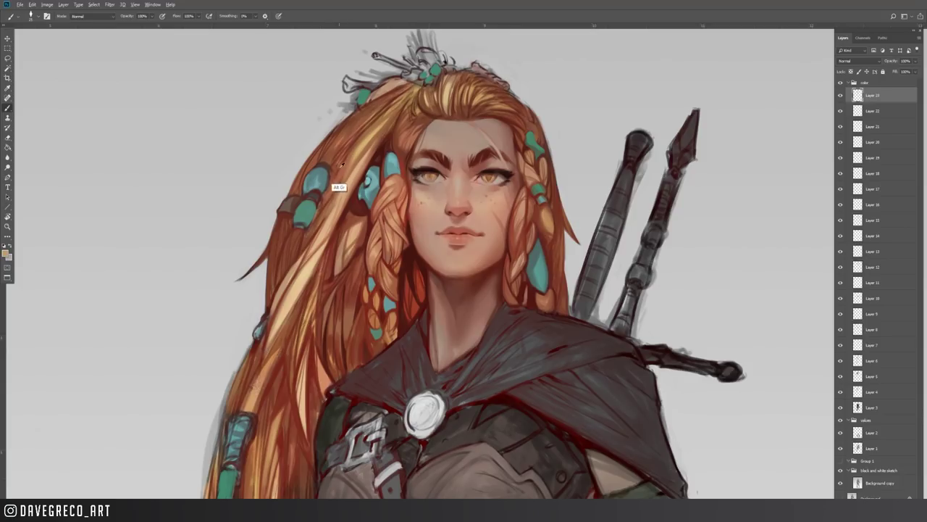
left_click(420, 290, "alt")
left_click(328, 156, "alt")
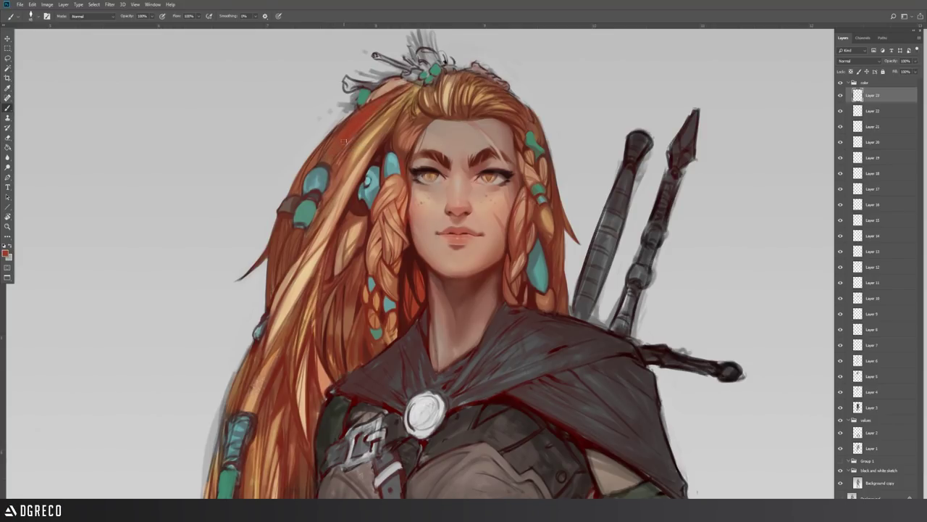
left_click_drag(368, 119, 337, 151)
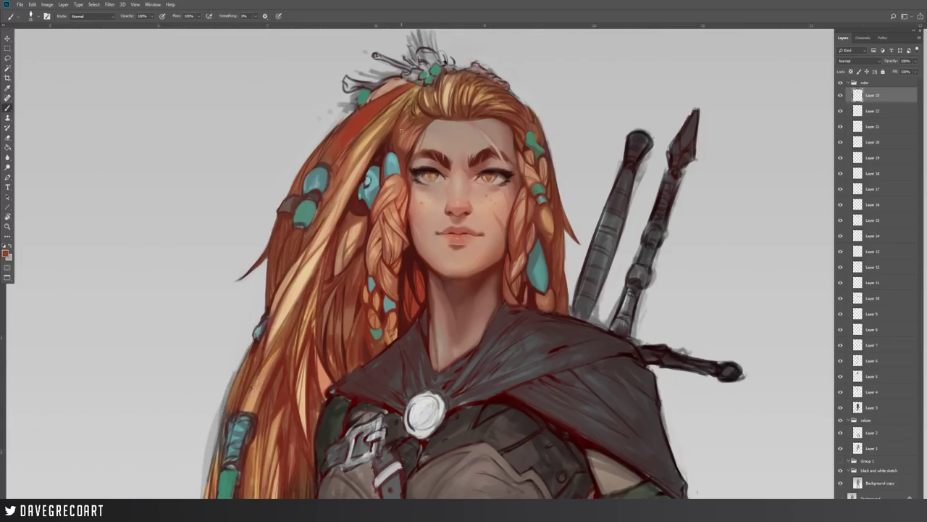
- Adjust the brush to a richer red, tint the hair around the temple, hairline and far side, and sample background grey beside it
left_click(5, 253)
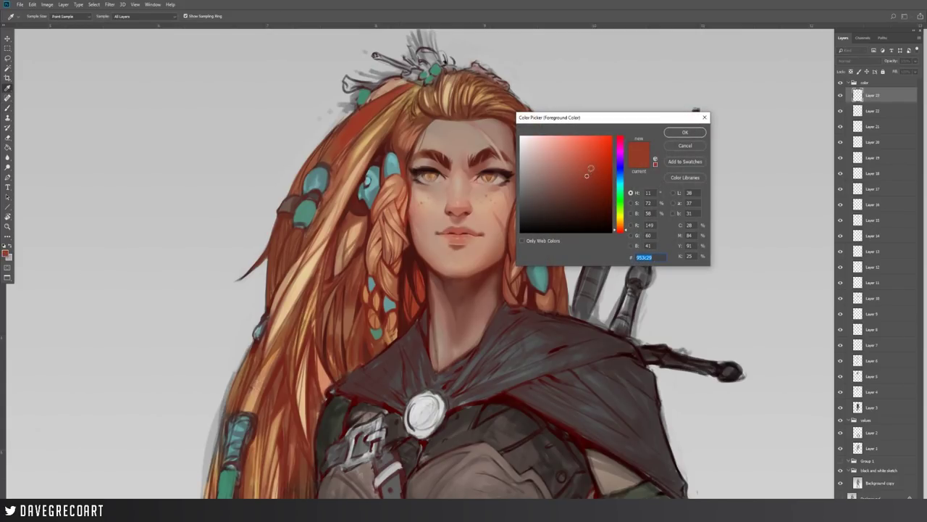
left_click(677, 133)
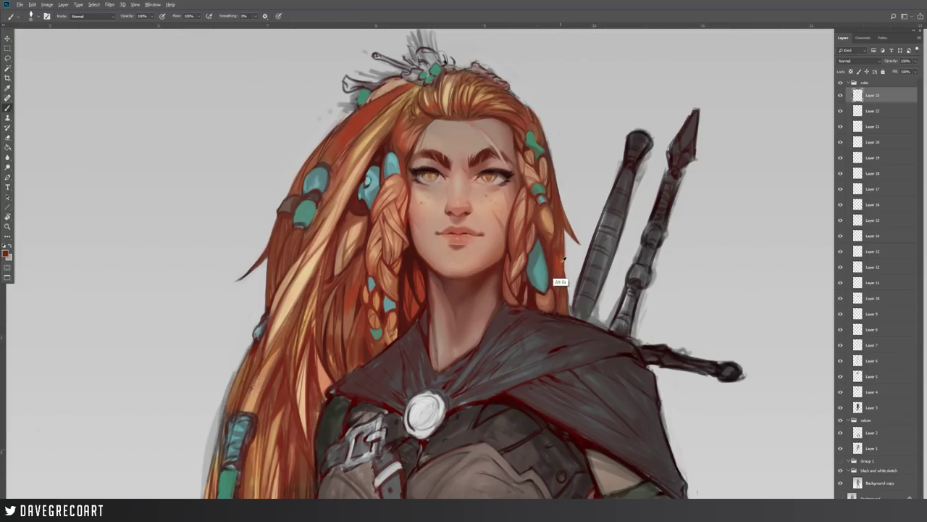
left_click(568, 254, "alt")
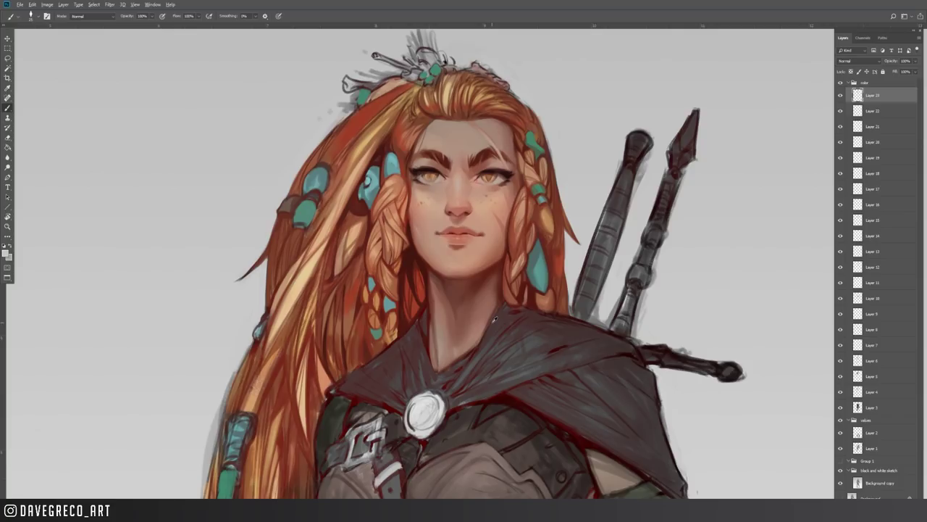
- Flip the canvas horizontally and check the figure's overall read from the head down to the thighs
key("ctrl+shift+h")
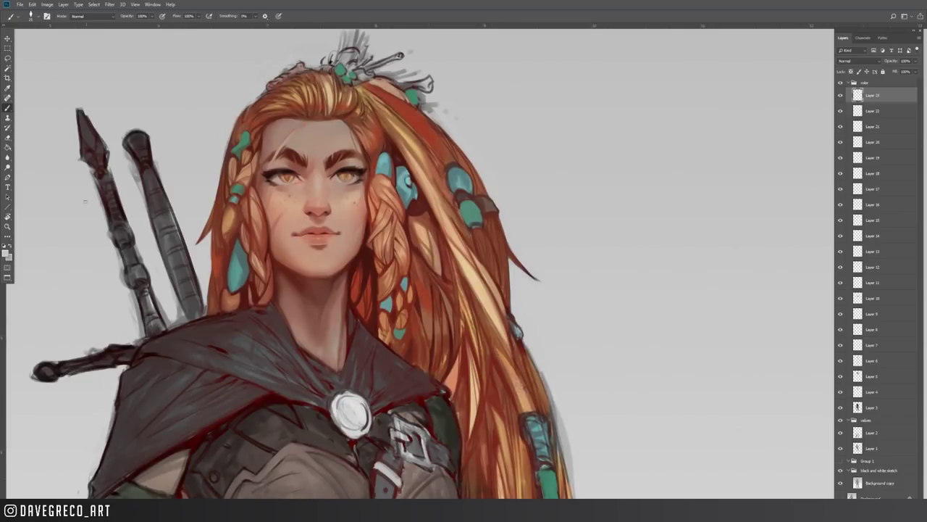
left_click(7, 227)
left_click(203, 209, "alt")
left_click_drag(316, 307, 349, 226)
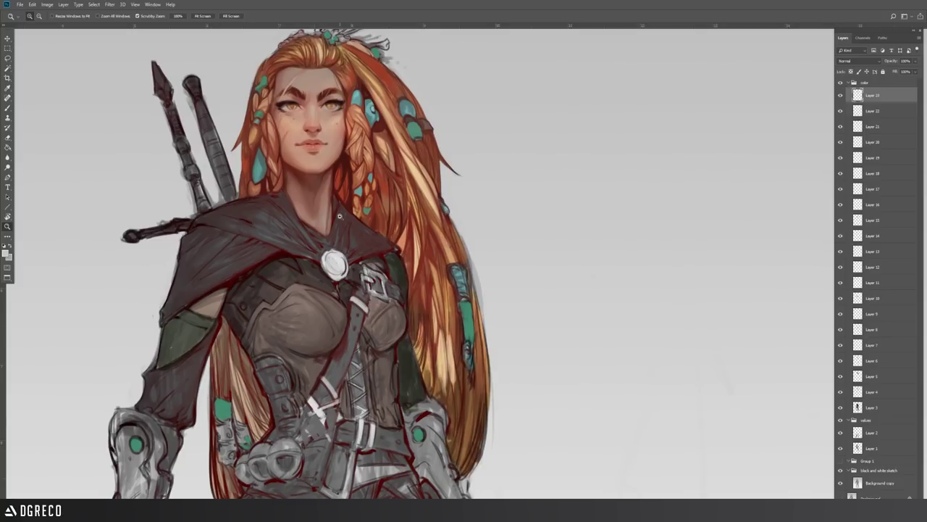
left_click(256, 251, "alt")
left_click_drag(268, 306, 271, 234)
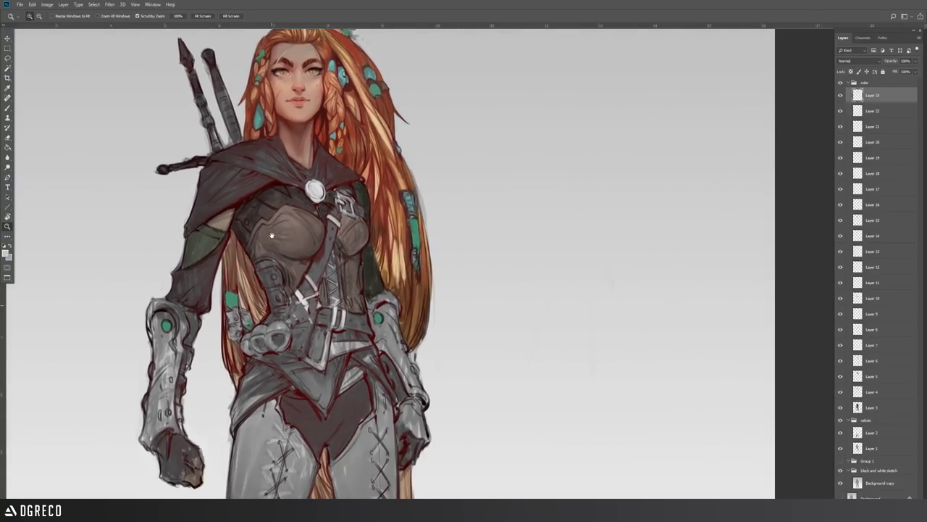
left_click(271, 235, "alt")
left_click(271, 235, "alt")
left_click(319, 109)
left_click_drag(297, 106, 315, 126)
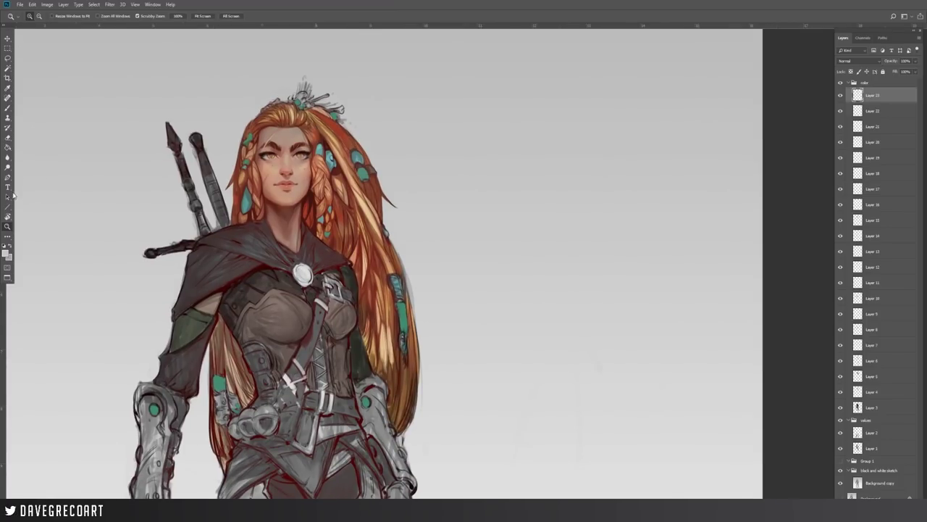
left_click(298, 89)
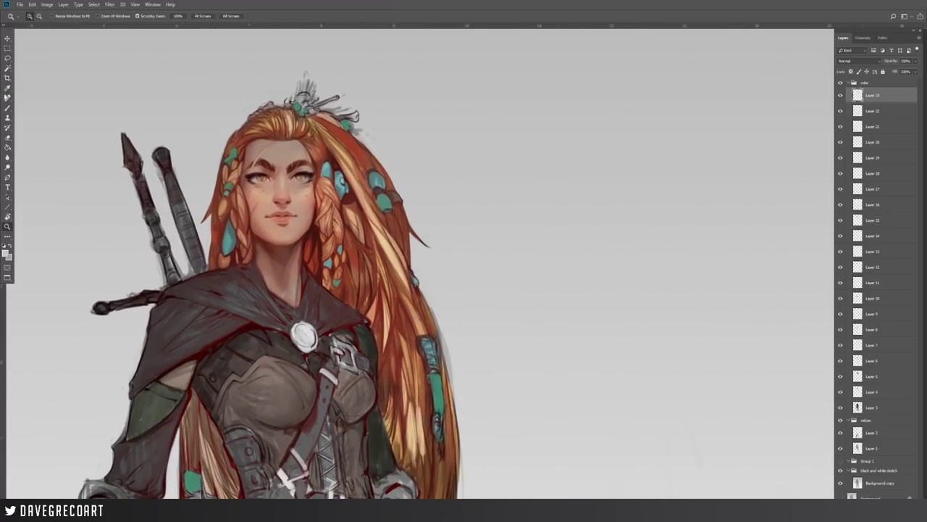
- Refine the lower neck and the cloak's collar edge with sampled skin, grey-brown and dark red tones
left_click(8, 110)
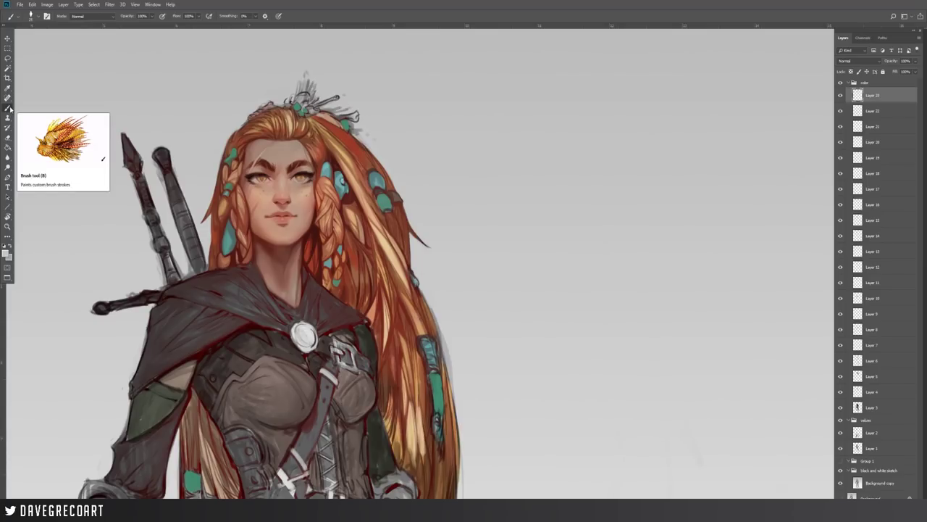
left_click(300, 266, "alt")
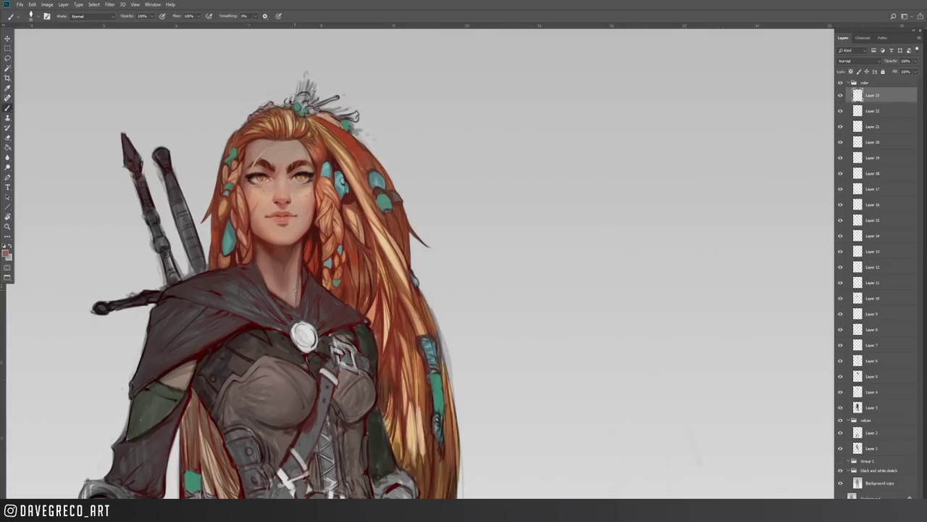
left_click(302, 287, "alt")
left_click(301, 279, "alt")
left_click(305, 294, "alt")
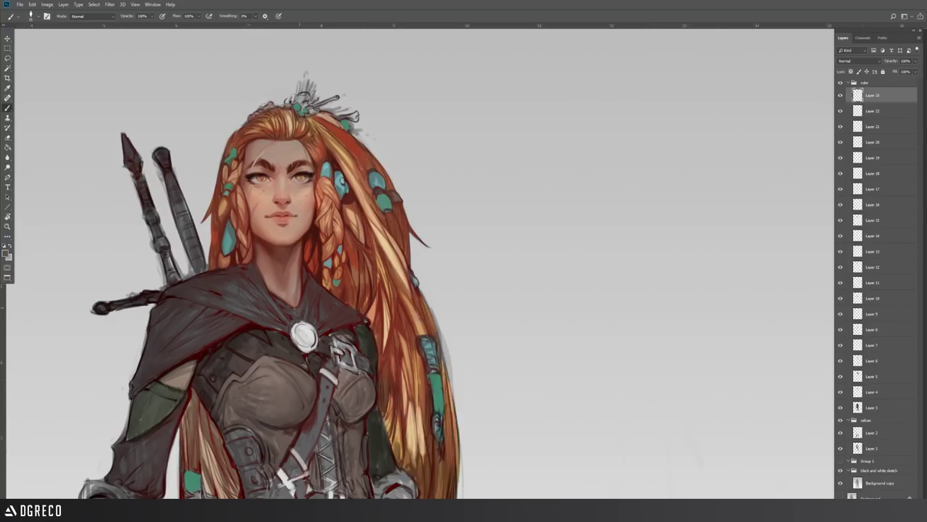
left_click(301, 313, "alt")
- Circle the crossed straps and buckles at the waist in sampled dark red
left_click_drag(410, 424, 431, 257)
left_click_drag(339, 163, 392, 261)
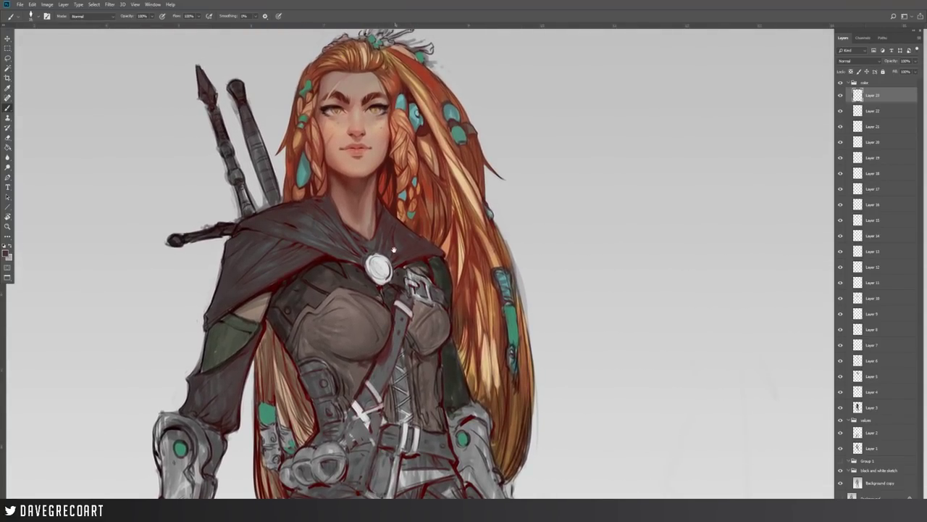
left_click_drag(387, 347, 395, 317)
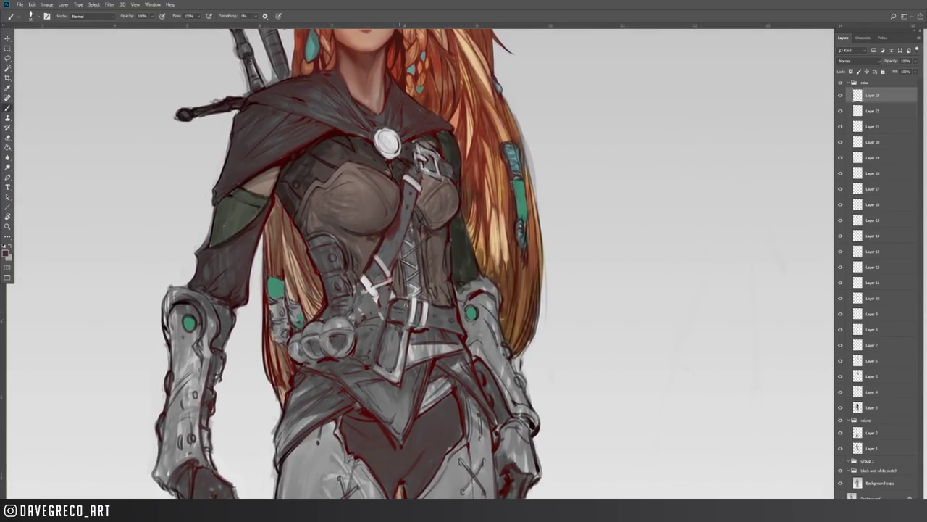
left_click(397, 314, "alt")
mouse_move(376, 266)
left_mouse_down()
mouse_move(388, 344)
mouse_move(379, 266)
left_mouse_up()
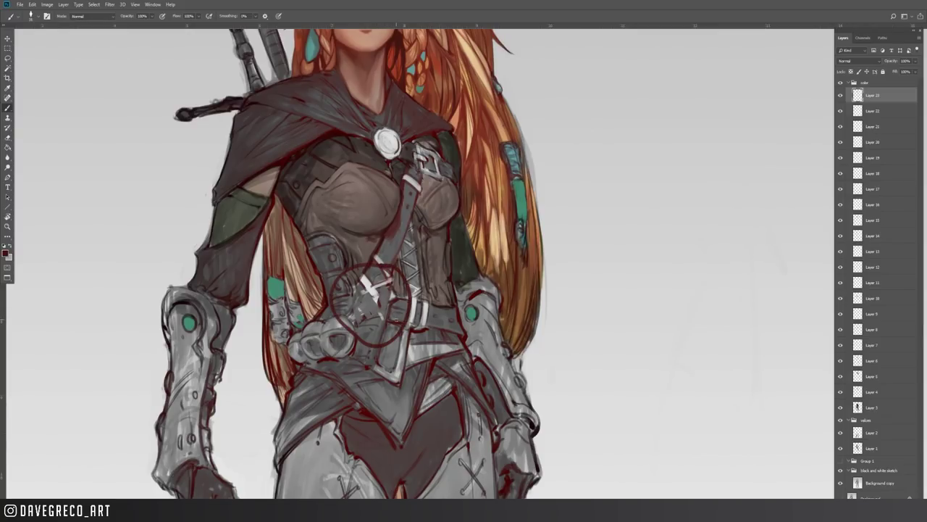
- Choose a light purple with a smaller brush and block in the round flasks on the belt
key("bracketleft")
key("bracketleft")
key("bracketleft")
key("bracketleft")
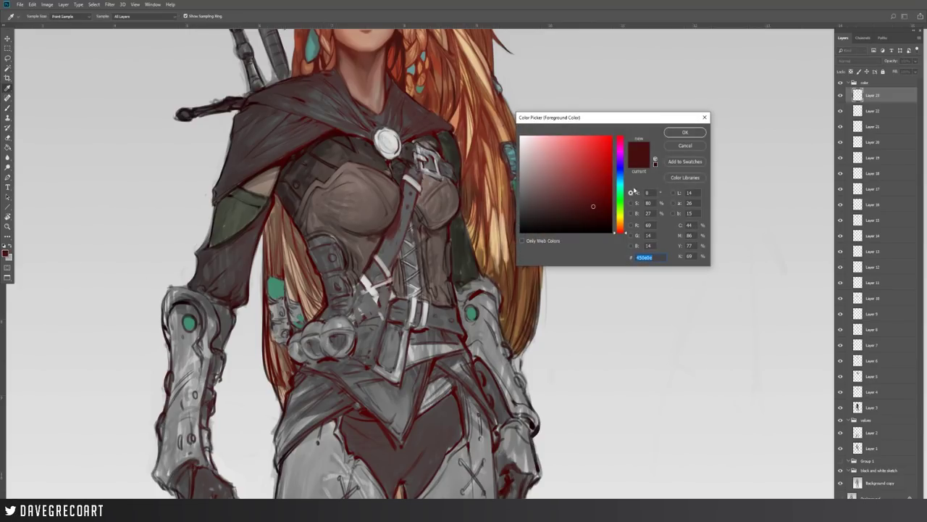
left_click(620, 165)
left_click(556, 158)
left_click(684, 133)
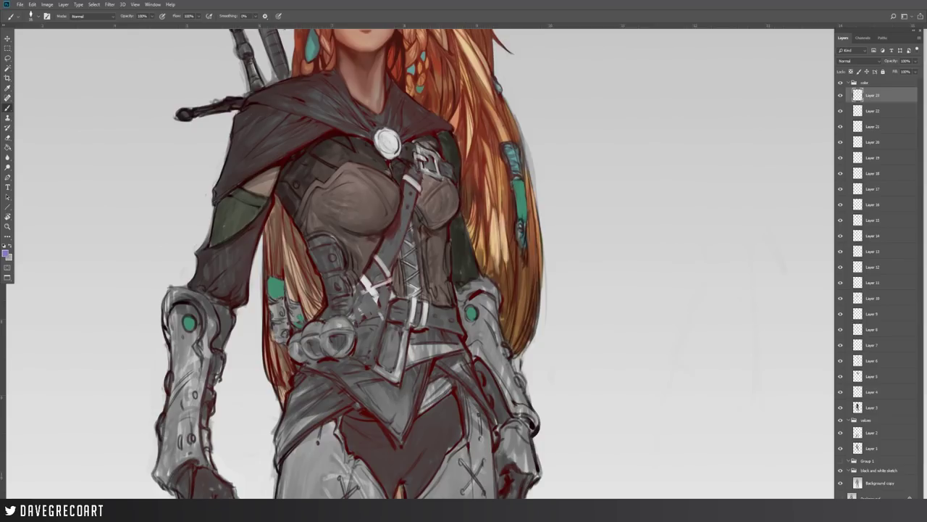
left_click_drag(330, 337, 319, 328)
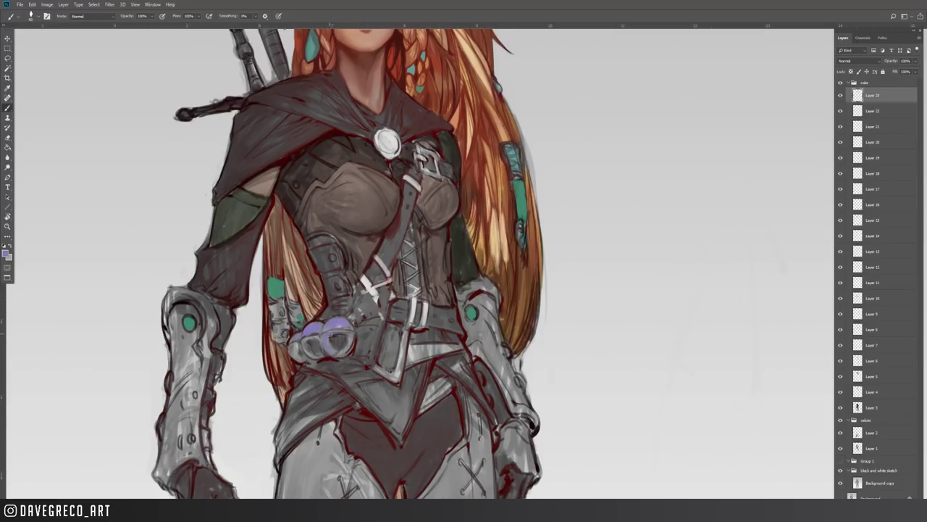
right_click(350, 338)
left_click(313, 351)
- Sketch a small round flask with a stopper and curved shading in dark red on the empty background beside the figure
left_click(307, 329, "alt")
mouse_move(630, 131)
left_mouse_down()
mouse_move(642, 174)
mouse_move(674, 148)
mouse_move(668, 177)
left_mouse_up()
left_click_drag(652, 125, 662, 113)
mouse_move(629, 162)
left_mouse_down()
mouse_move(644, 146)
mouse_move(671, 140)
left_mouse_up()
mouse_move(629, 169)
left_mouse_down()
mouse_move(642, 152)
mouse_move(671, 145)
left_mouse_up()
mouse_move(635, 173)
left_mouse_down()
mouse_move(661, 153)
mouse_move(639, 132)
mouse_move(627, 144)
mouse_move(667, 110)
mouse_move(675, 155)
left_mouse_up()
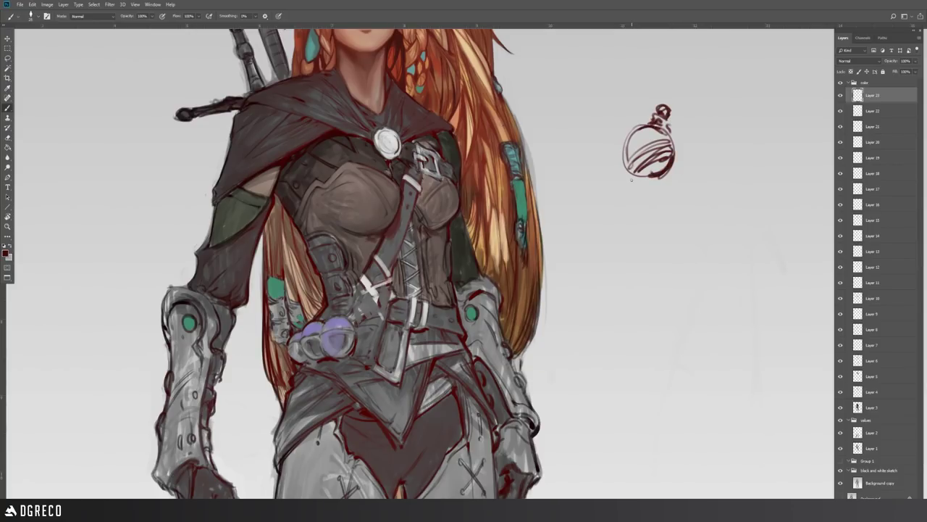
- Enlarge the eraser and erase the flask sketch from the background
key("e")
key("bracketright")
key("bracketright")
key("bracketright")
key("bracketright")
key("bracketright")
key("bracketright")
key("bracketright")
key("bracketright")
mouse_move(670, 113)
left_mouse_down()
mouse_move(653, 130)
mouse_move(692, 169)
left_mouse_up()
- Refine the shading of the jaw, neck and cheek edge with sampled skin and shadow colors
left_click(9, 109)
left_click_drag(426, 216, 429, 379)
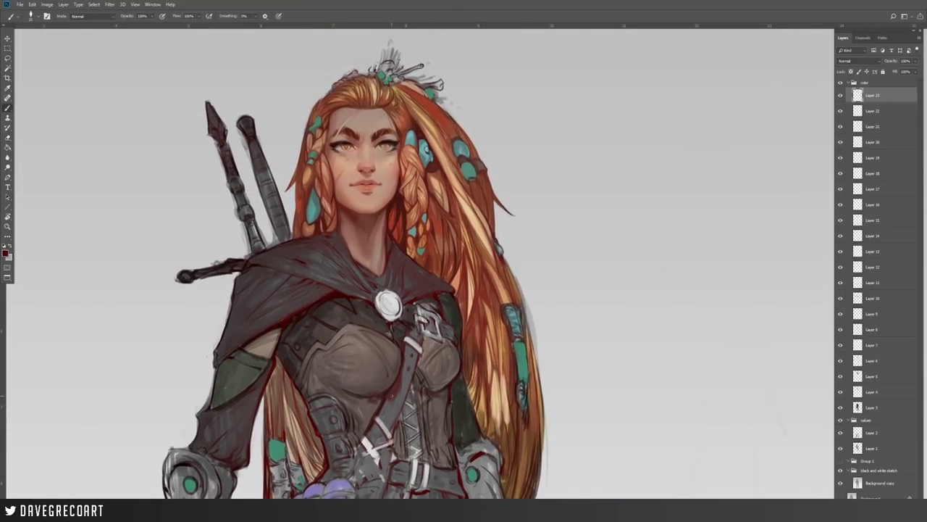
left_click(399, 203, "alt")
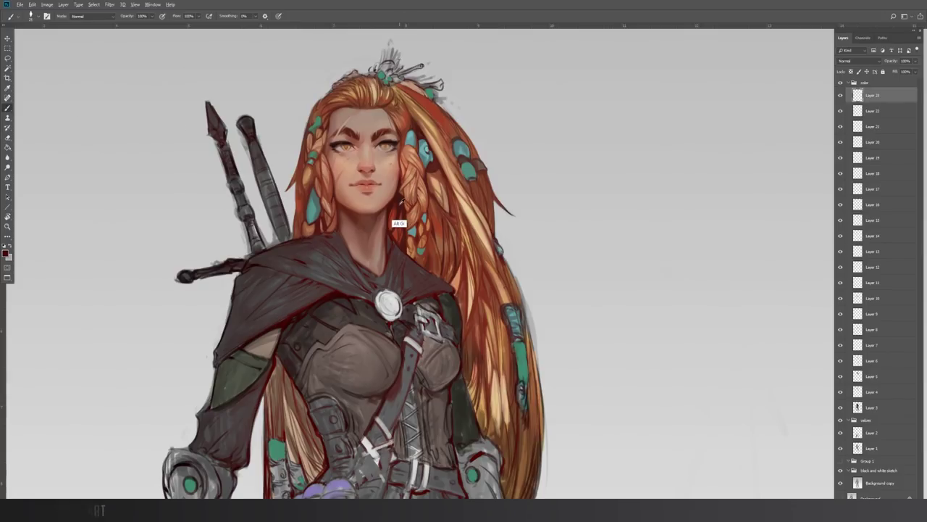
left_click(352, 212, "alt")
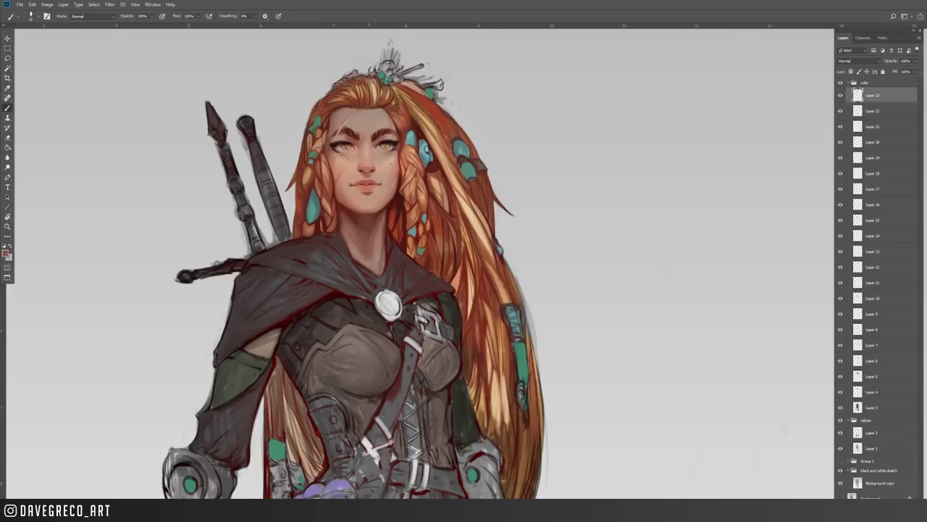
left_click(374, 263, "alt")
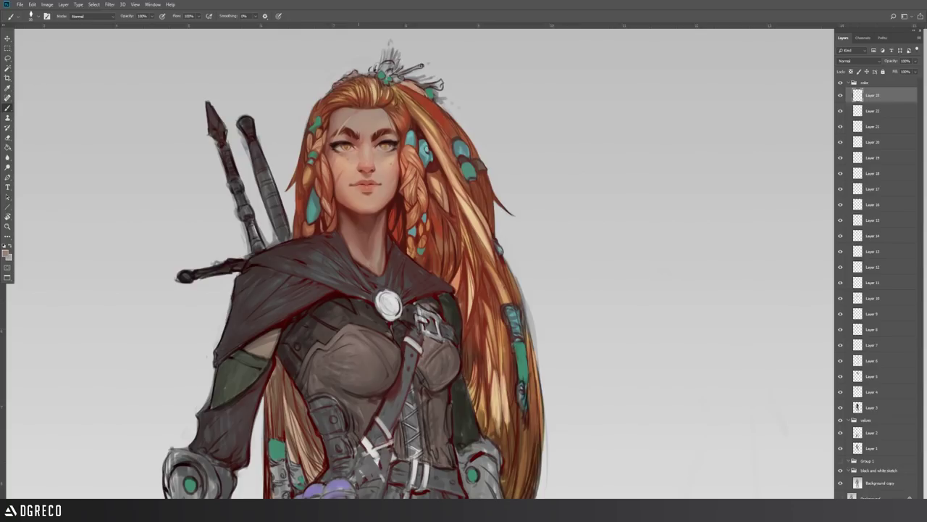
left_click(341, 177, "alt")
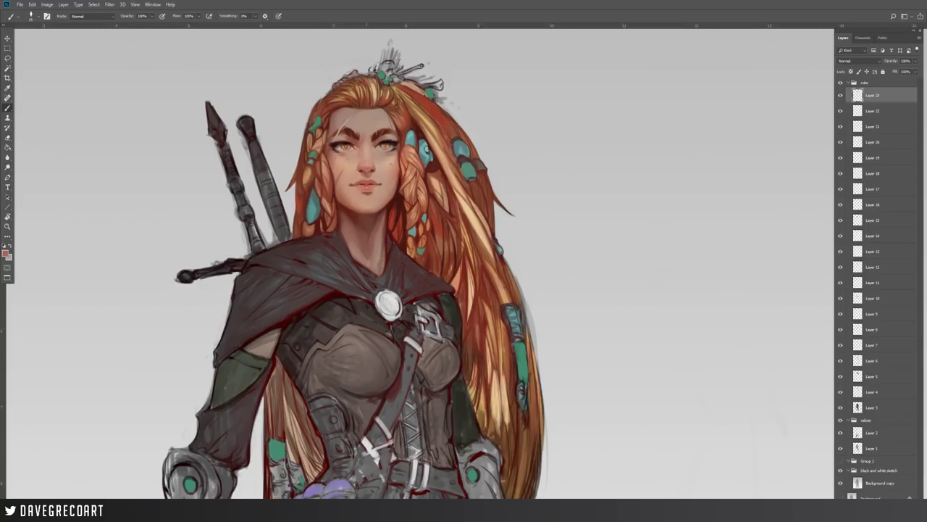
- Paint sampled orange-red into the swept-back hair above the temple with the green bead
left_click(368, 109, "alt")
left_click(8, 226)
left_click(439, 94)
left_click(436, 95)
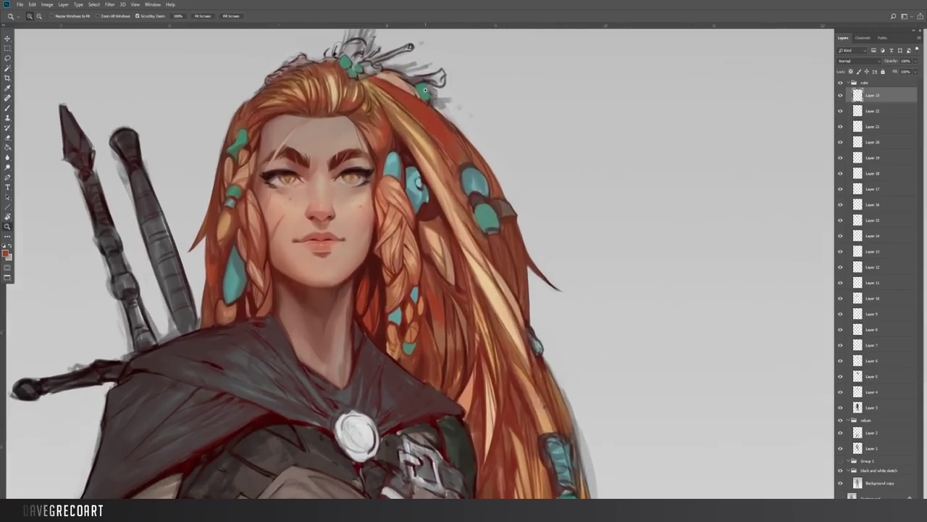
left_click_drag(390, 177, 328, 191)
left_click(7, 107)
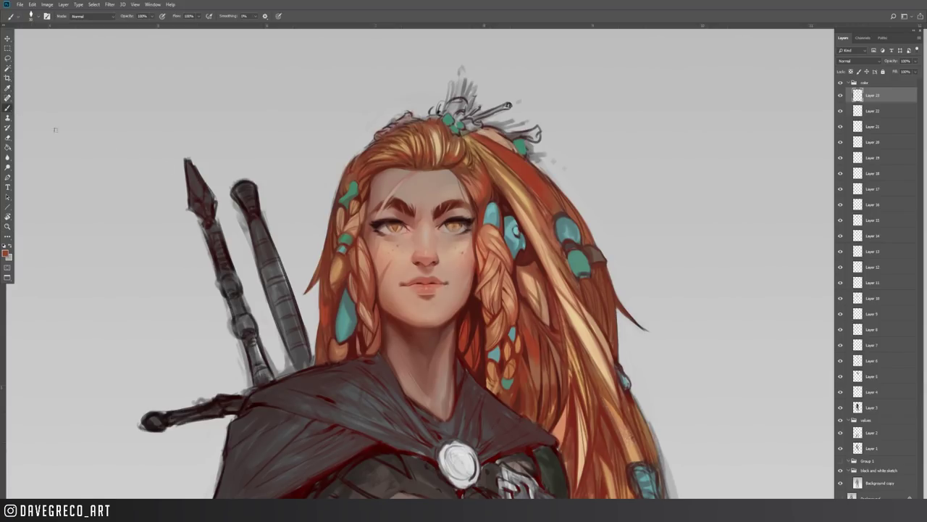
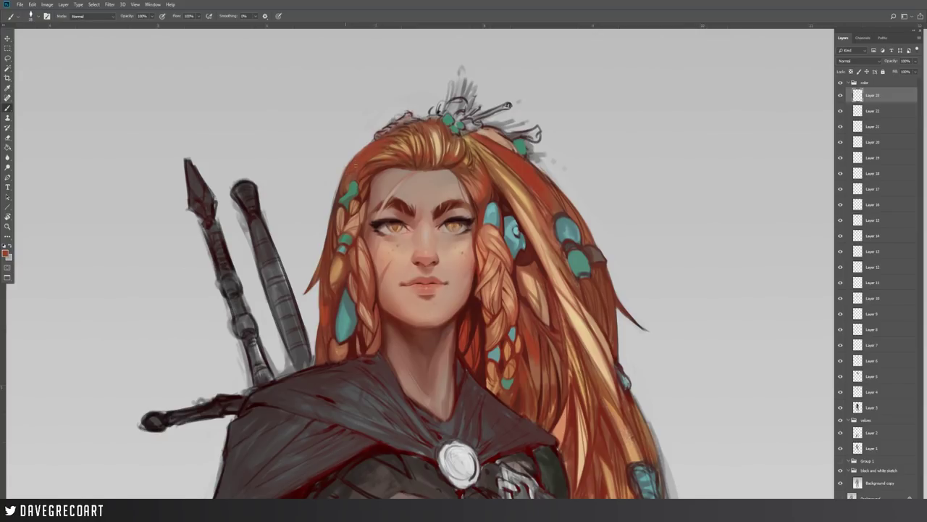
- Blend the hair around the green temple bead and the top of the small braid with sampled oranges, browns and reds
left_click(369, 161, "alt")
left_click(355, 180, "alt")
left_click(356, 215, "alt")
left_click(353, 179, "alt")
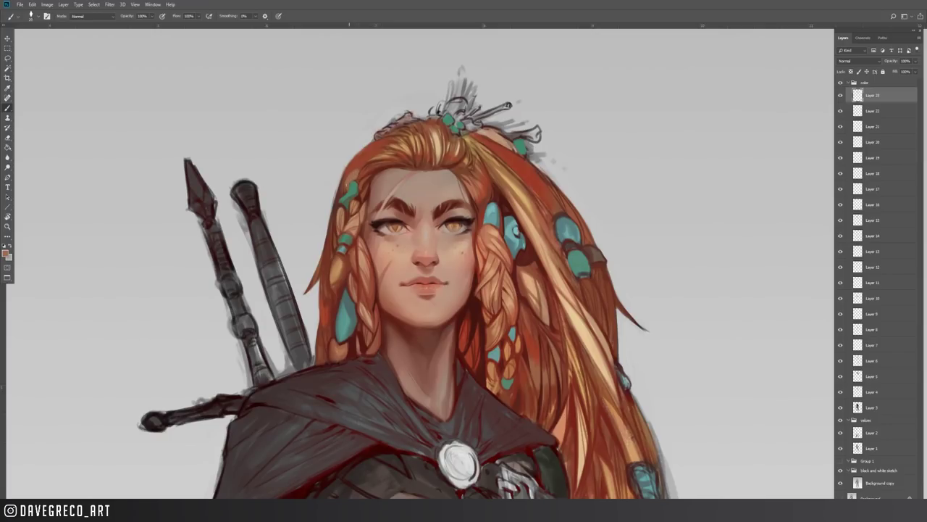
left_click(346, 190, "alt")
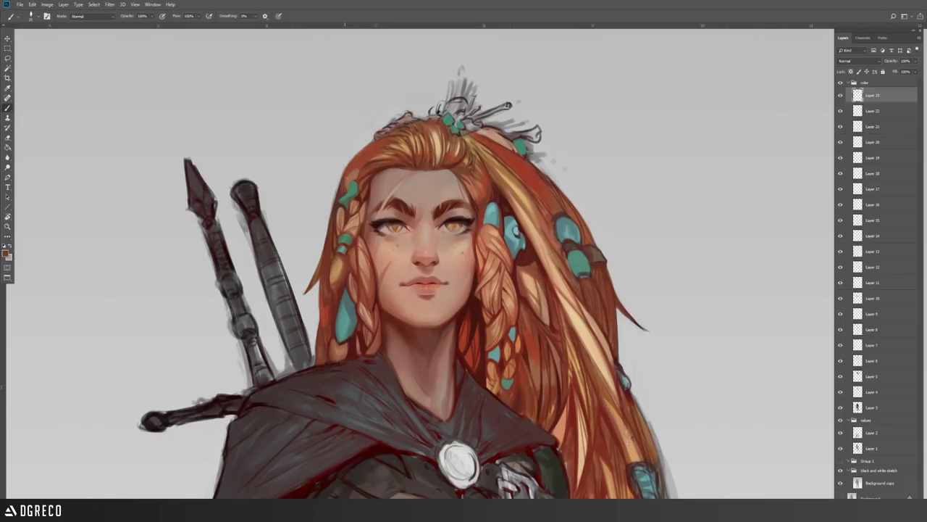
left_click(352, 168, "alt")
left_click(358, 178, "alt")
left_click(355, 172, "alt")
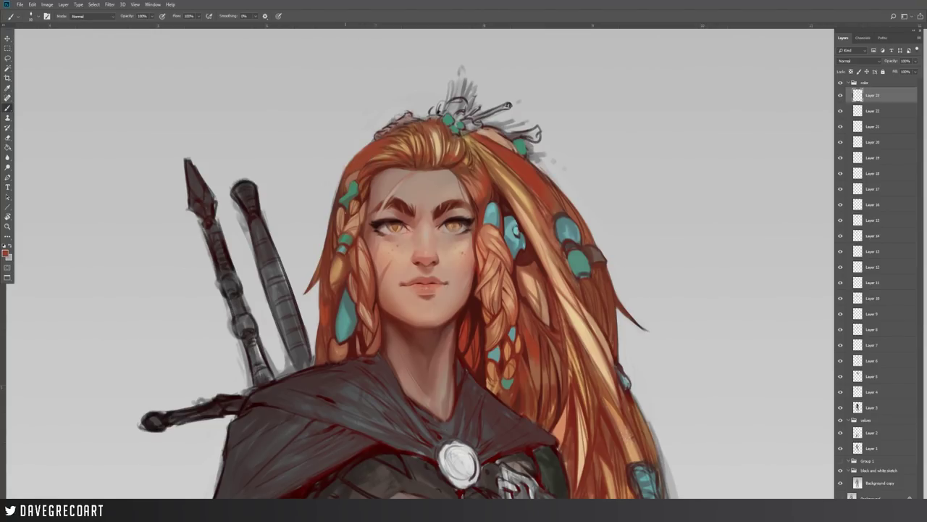
- Smooth the hair strands between the temple and the forehead with sampled reds and oranges
left_click(382, 164, "alt")
left_click(382, 164, "alt")
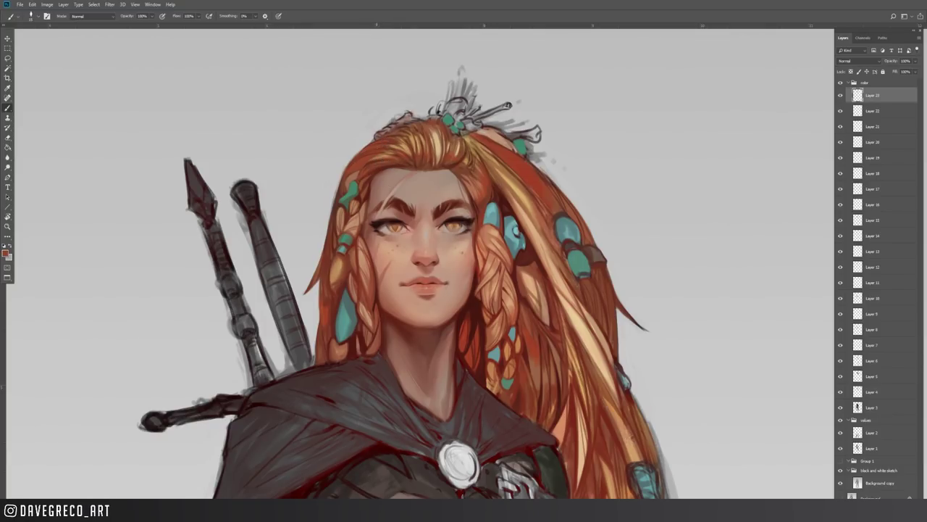
left_click(382, 164, "alt")
left_click(384, 147, "alt")
left_click(368, 158, "alt")
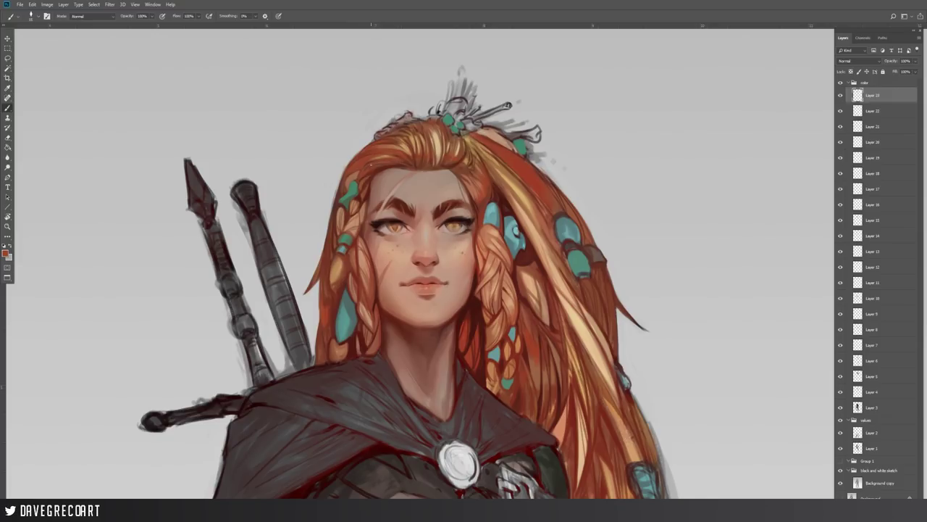
- Soften the hairline along the forehead and temple with sampled reddish-brown and dark red tones
left_click(402, 165, "alt")
left_click_drag(384, 165, 365, 169)
left_click(393, 159, "alt")
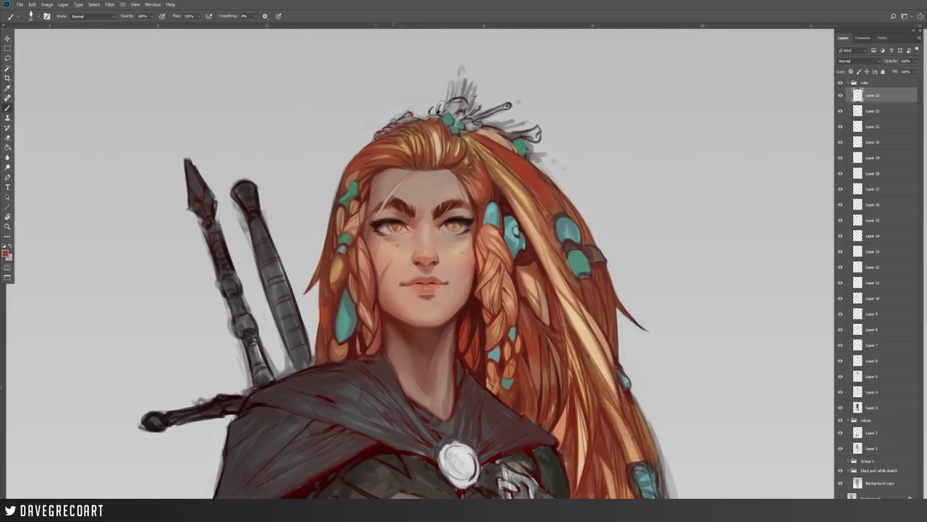
left_click(403, 165, "alt")
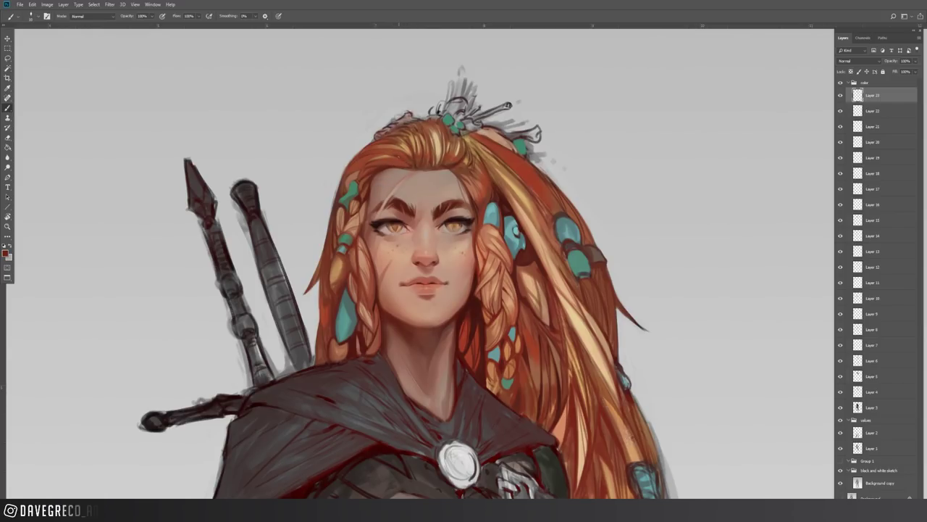
left_click(404, 174, "alt")
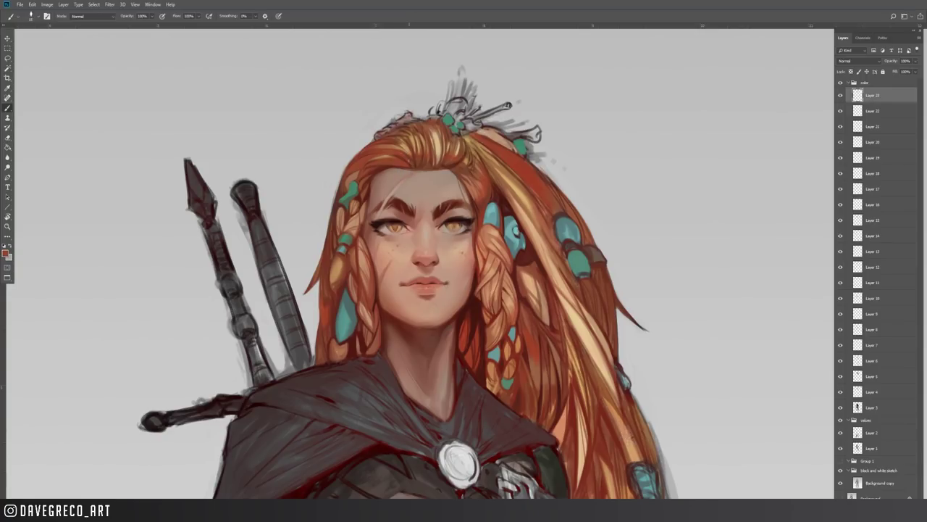
left_click(404, 175, "alt")
left_click(374, 179, "alt")
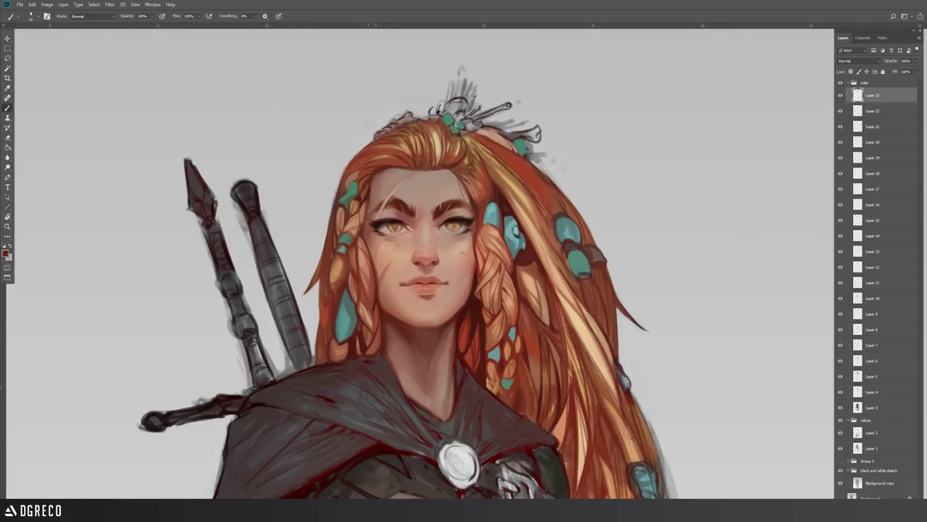
- Blend the swept-back strands above the forehead with sampled reddish-brown, dark red and light orange tones
left_click(400, 169, "alt")
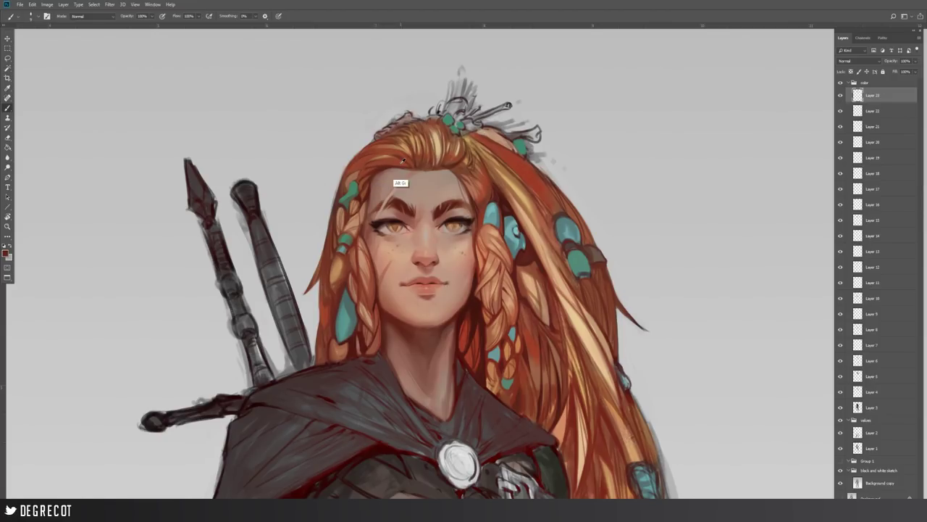
left_click(410, 155, "alt")
left_click(410, 158, "alt")
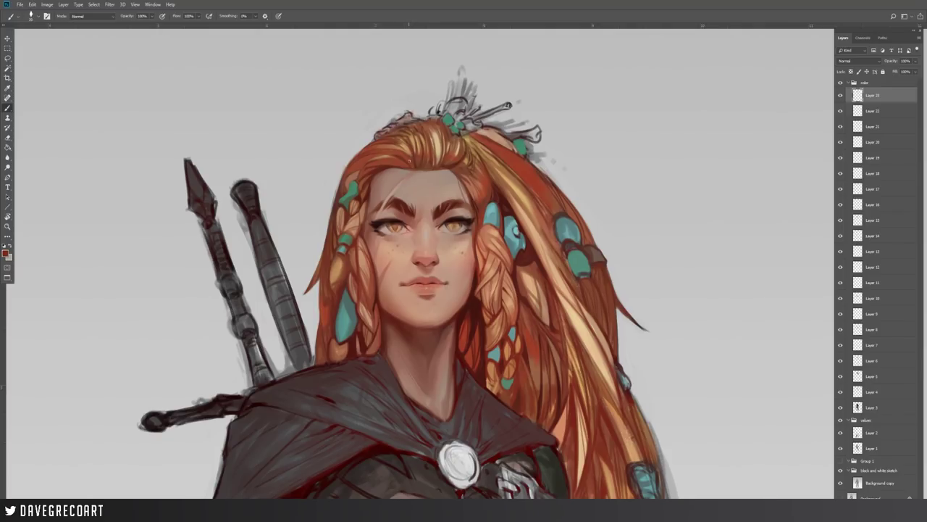
left_click(414, 149, "alt")
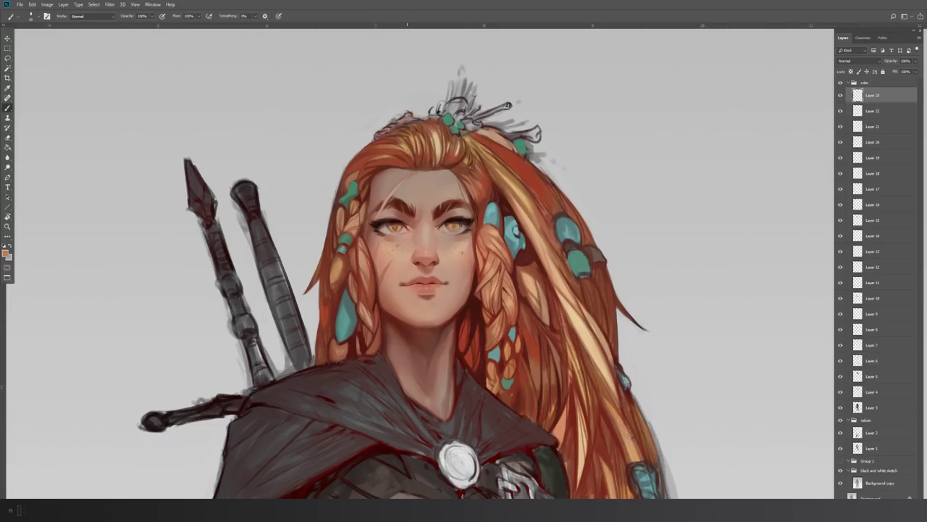
left_click(414, 152, "alt")
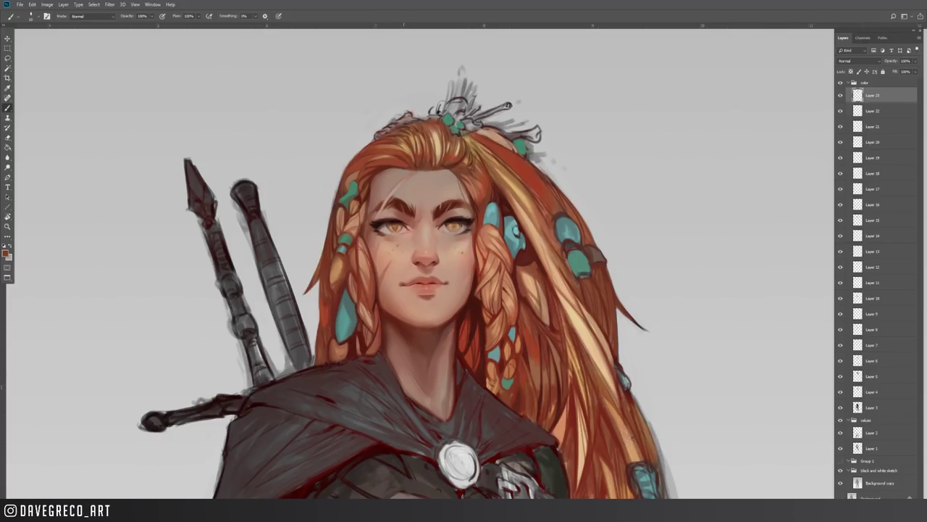
left_click(406, 151, "alt")
- Choose reddish brown #8e412d as the paint color and refine the hair between the forehead and the green-bead temple with sampled reds
left_click(6, 254)
left_click(434, 150)
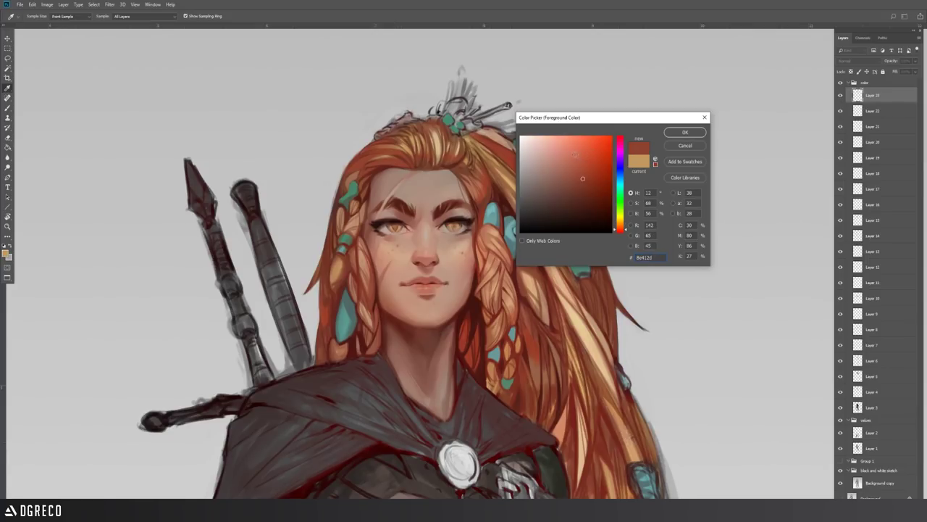
left_click(685, 132)
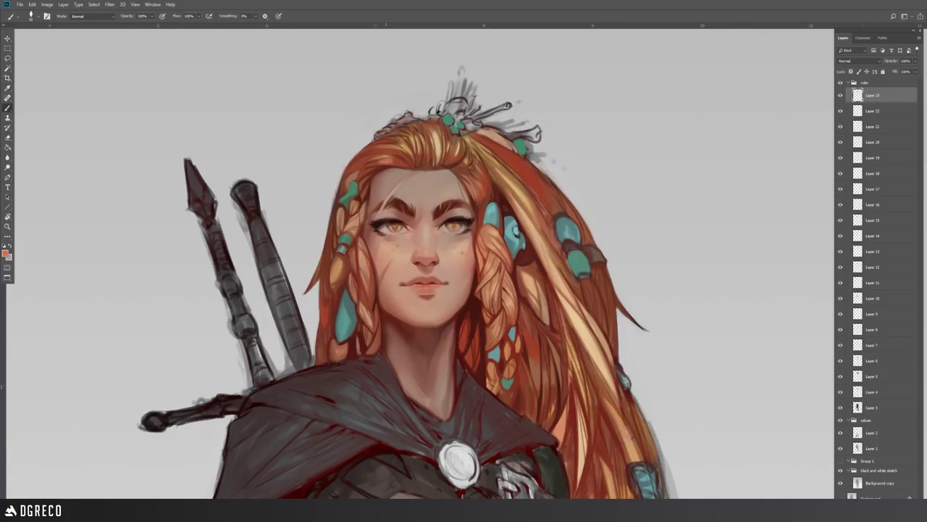
left_click(389, 162, "alt")
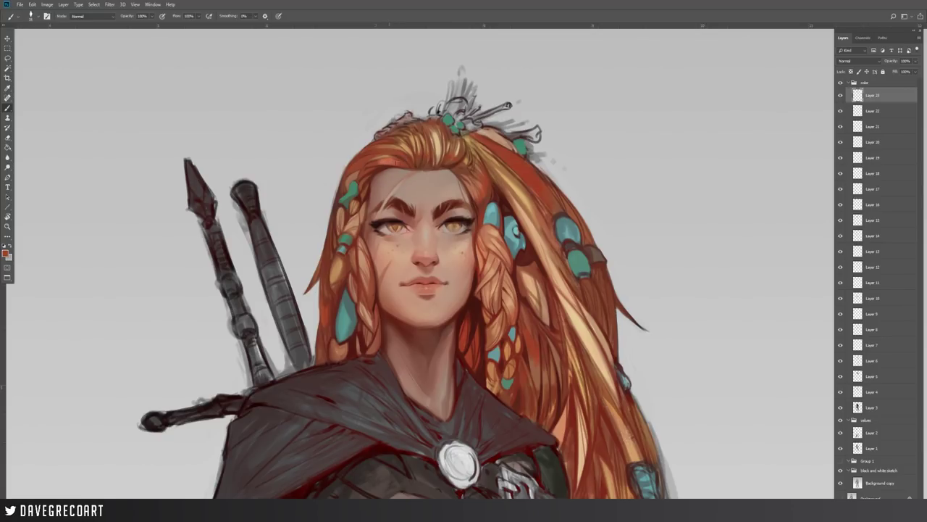
left_click(389, 181, "alt")
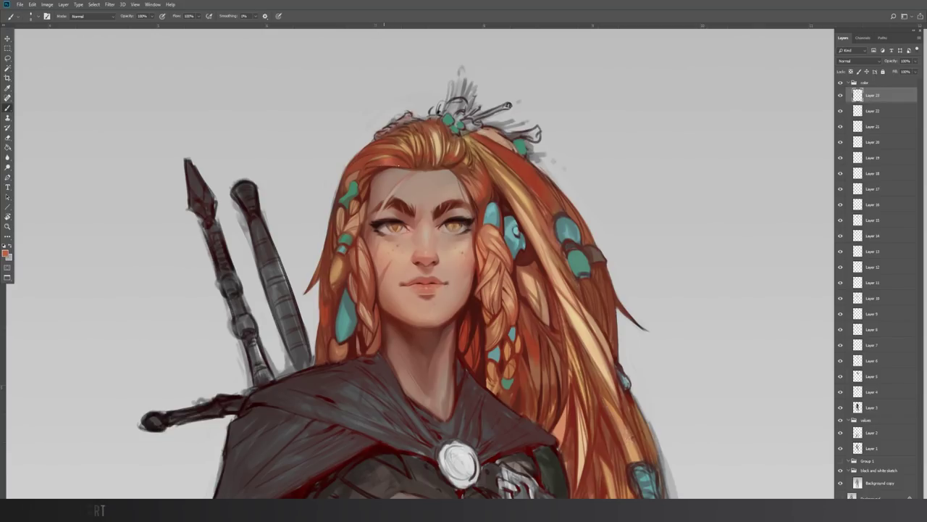
left_click(378, 162, "alt")
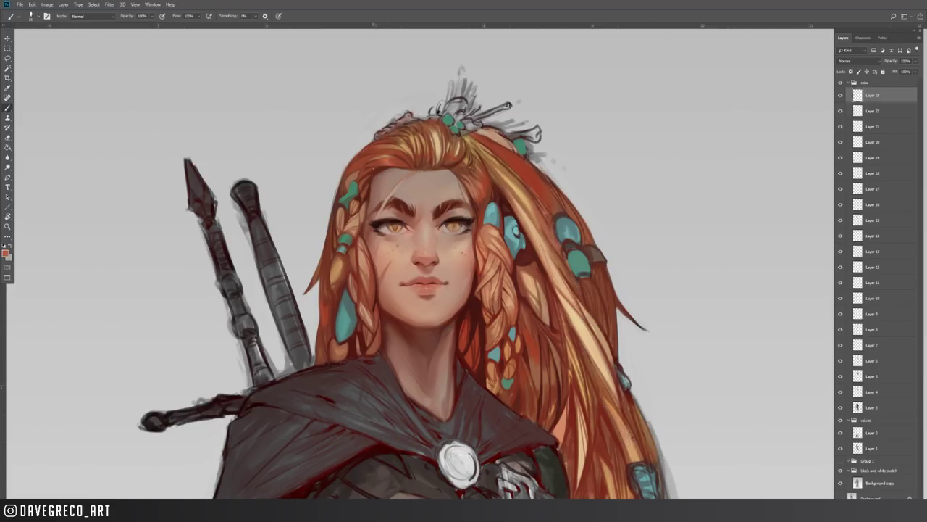
left_click(370, 173, "alt")
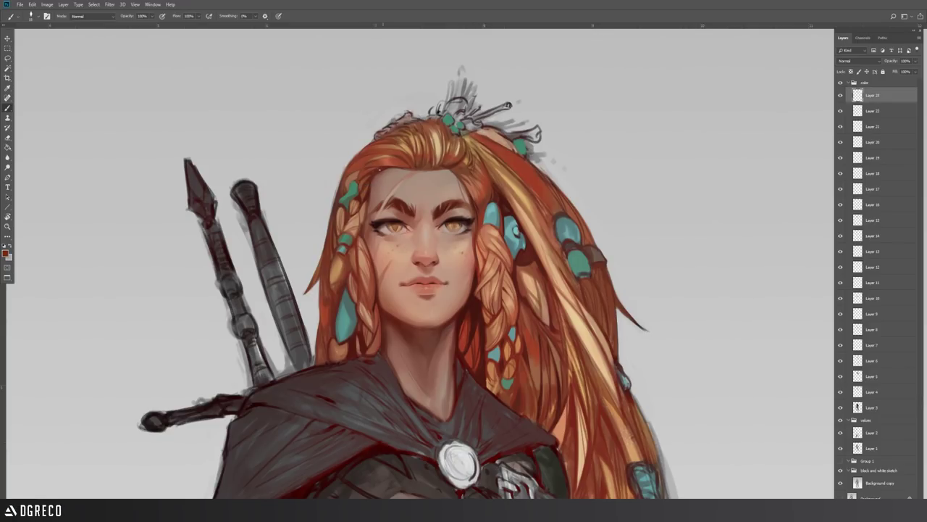
- Clean up the upper forehead edge with sampled skin tone and rework the strands above it in orange-red
left_click(400, 190, "alt")
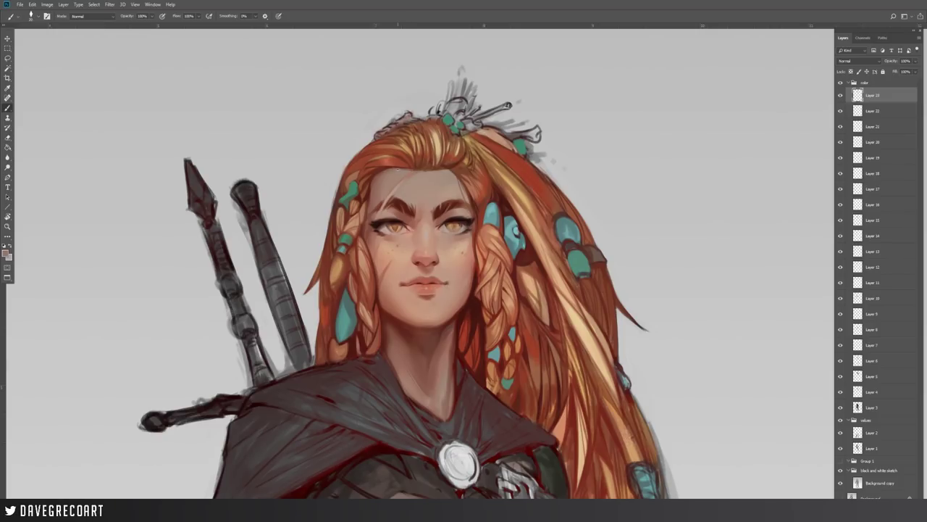
left_click(401, 173, "alt")
left_click(411, 137, "alt")
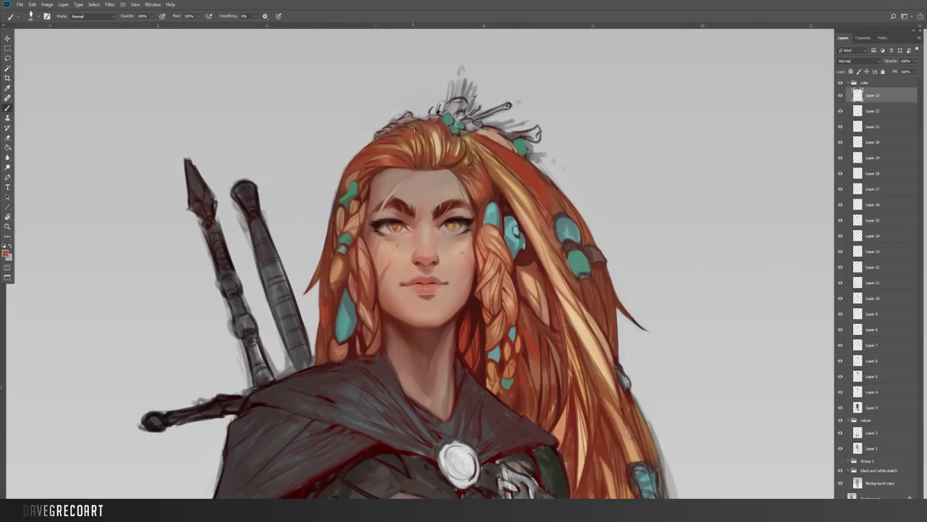
left_click(403, 152, "alt")
left_click(403, 150, "alt")
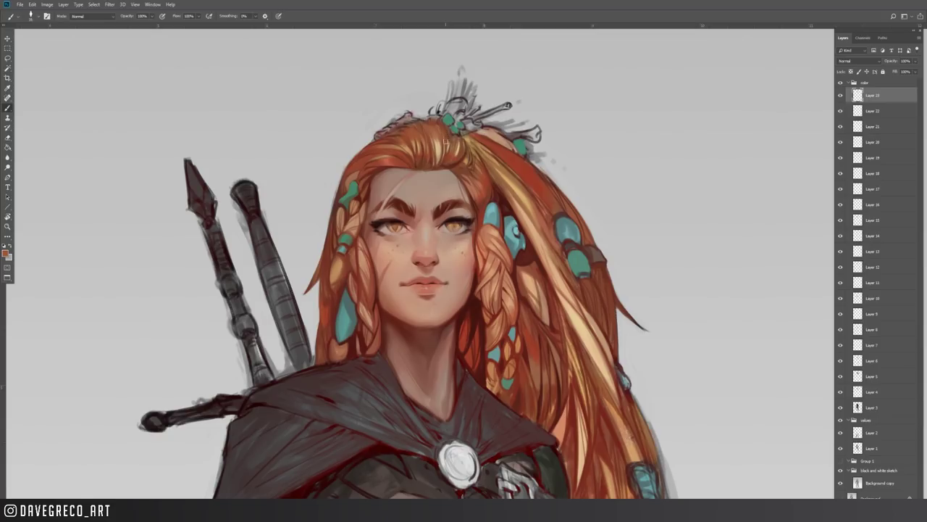
- Paint finer strands through the crown highlights beneath the green hair ornament with sampled oranges, browns and reds
left_click(436, 132, "alt")
left_click(428, 132, "alt")
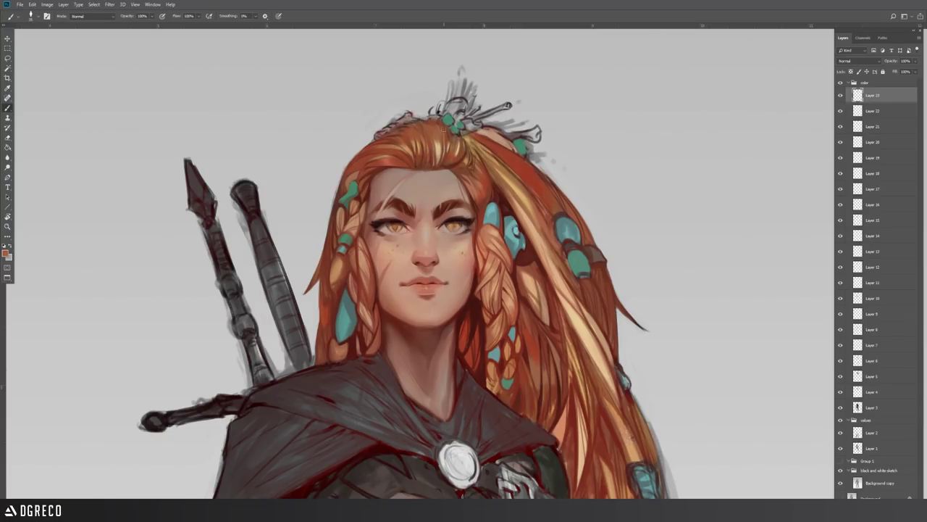
left_click(450, 156, "alt")
left_click(458, 166, "alt")
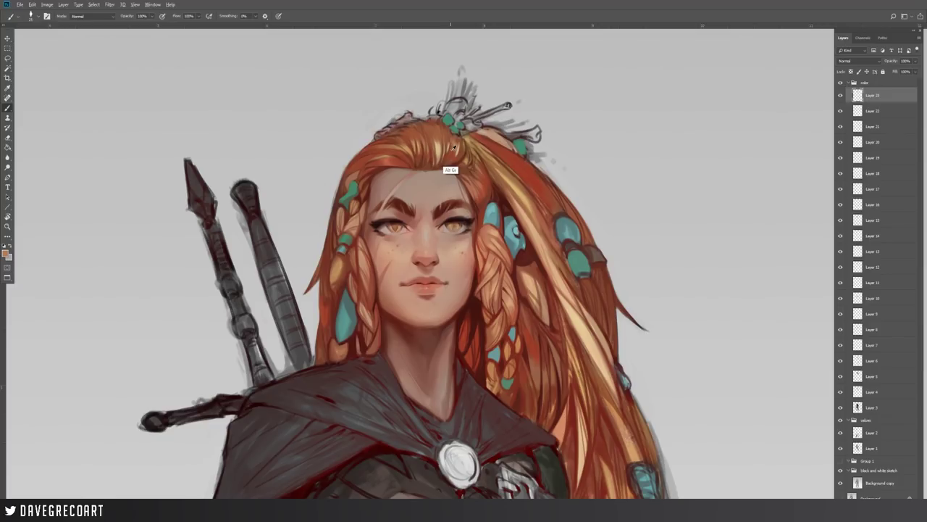
left_click(451, 151, "alt")
left_click(450, 147, "alt")
left_click_drag(448, 148, 445, 139)
left_click(448, 139, "alt")
left_click(454, 168, "alt")
- Smooth the swept-back hair between the green-bead temple and the crown with sampled reds and oranges
left_click(370, 154, "alt")
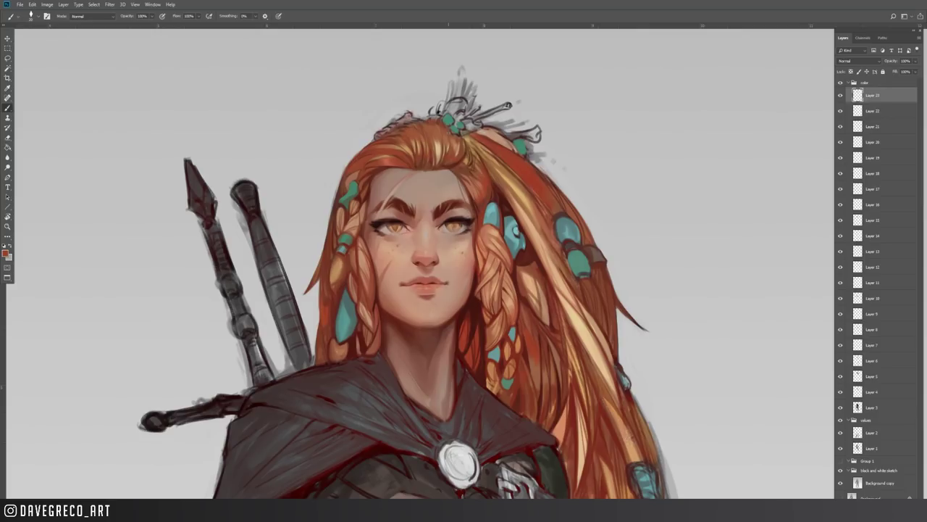
left_click(387, 154, "alt")
mouse_move(381, 151)
left_mouse_down()
mouse_move(396, 150)
mouse_move(389, 153)
left_mouse_up()
left_click(403, 155, "alt")
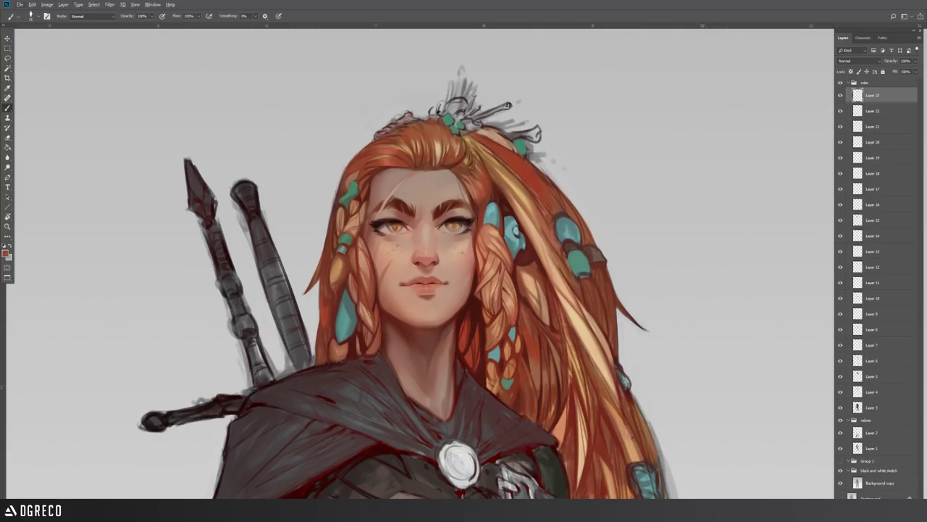
left_click(394, 154, "alt")
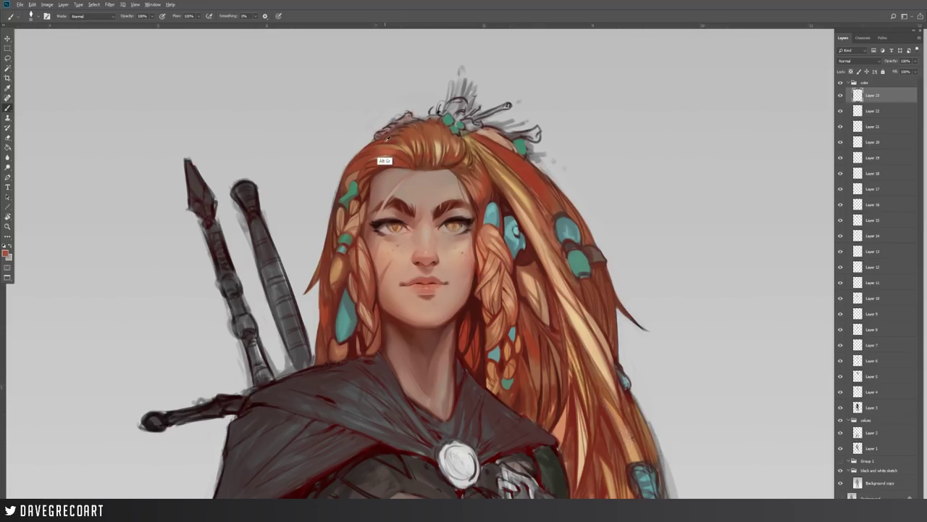
left_click(386, 139, "alt")
key("alt")
- Deepen and highlight the central crown strands with sampled dark red, golden orange and brown
left_click(416, 166, "alt")
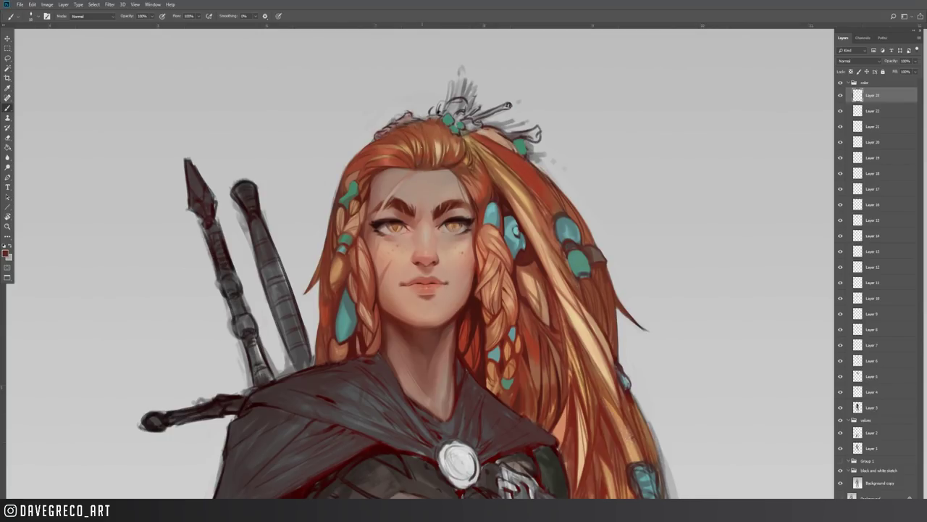
left_click(415, 139, "alt")
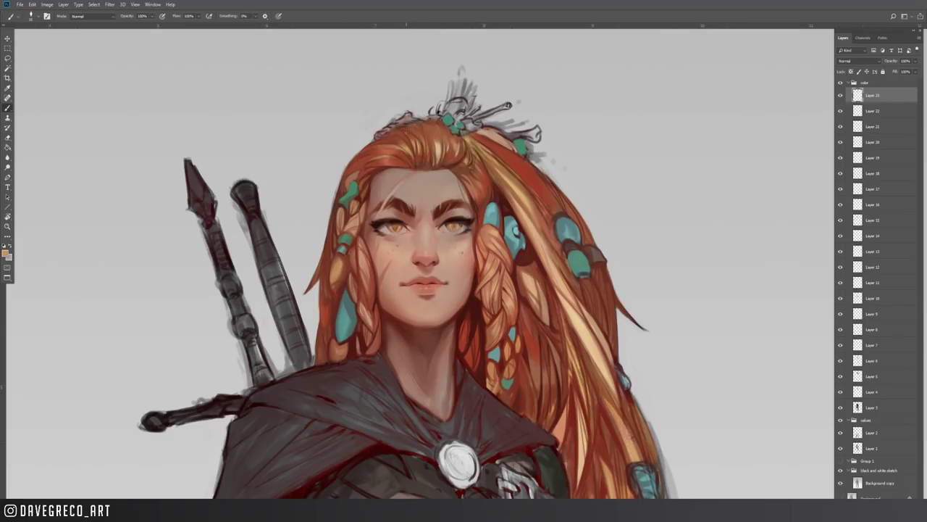
left_click(427, 131, "alt")
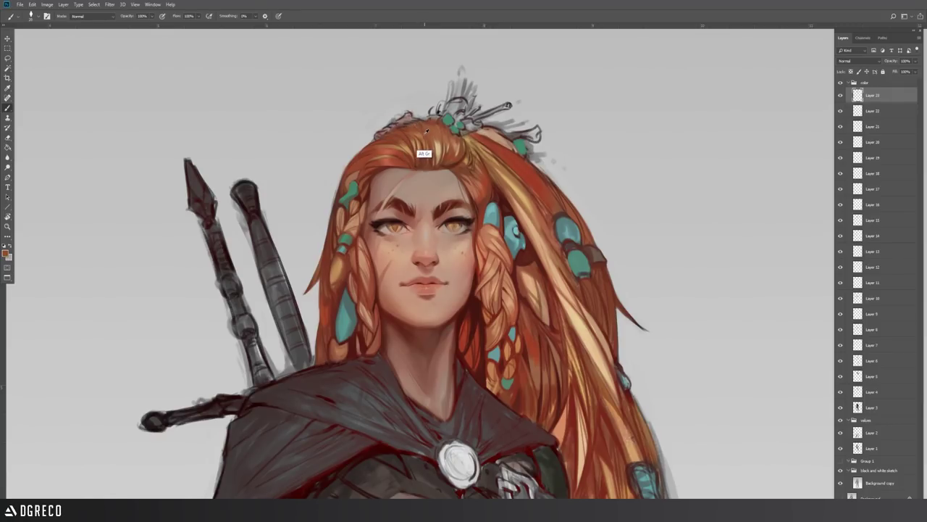
left_click(450, 162, "alt")
left_click(455, 174, "alt")
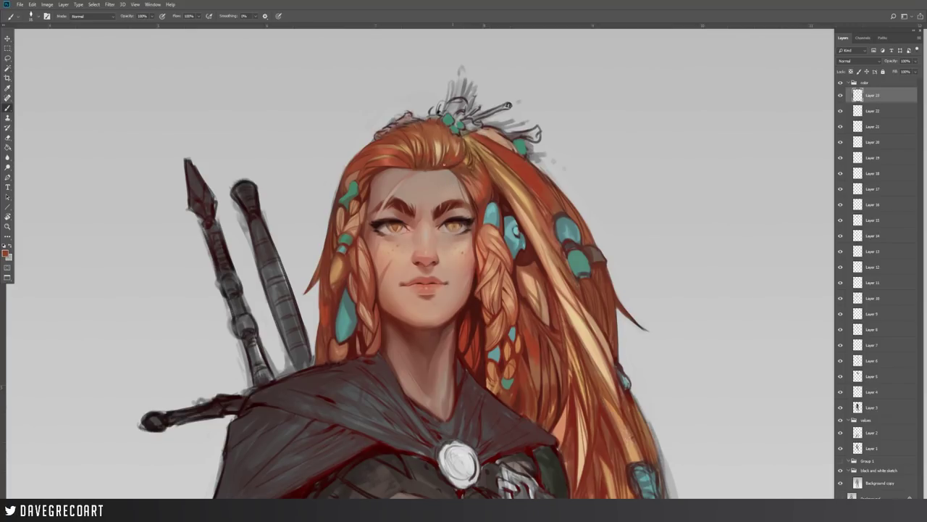
- Refine the hairline from the forehead's center to the blue-bead side with sampled reddish-brown tones
left_click(449, 168, "alt")
left_click(450, 176, "alt")
left_click(436, 163, "alt")
left_click(426, 163, "alt")
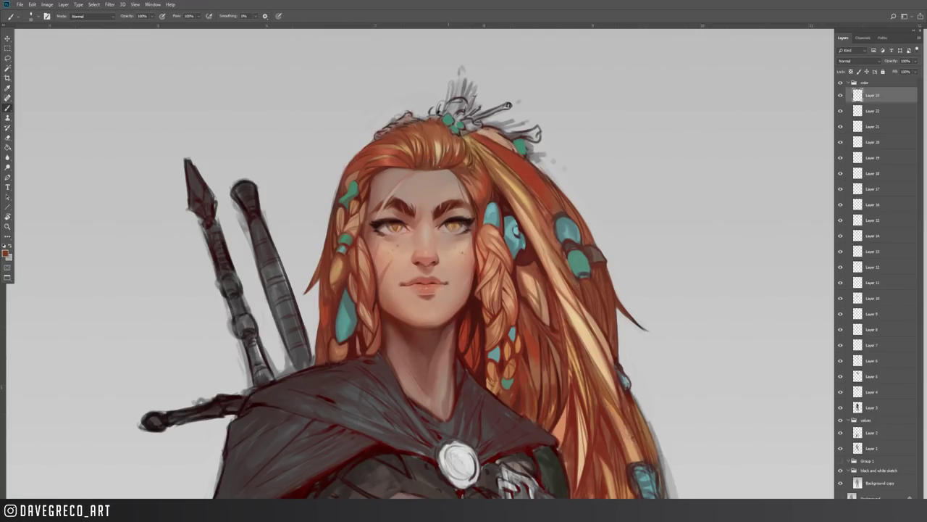
left_click(456, 164, "alt")
- Rework the hairline corner beside the green temple bead and small braid with sampled dark red, skin and brown tones
left_click(380, 168, "alt")
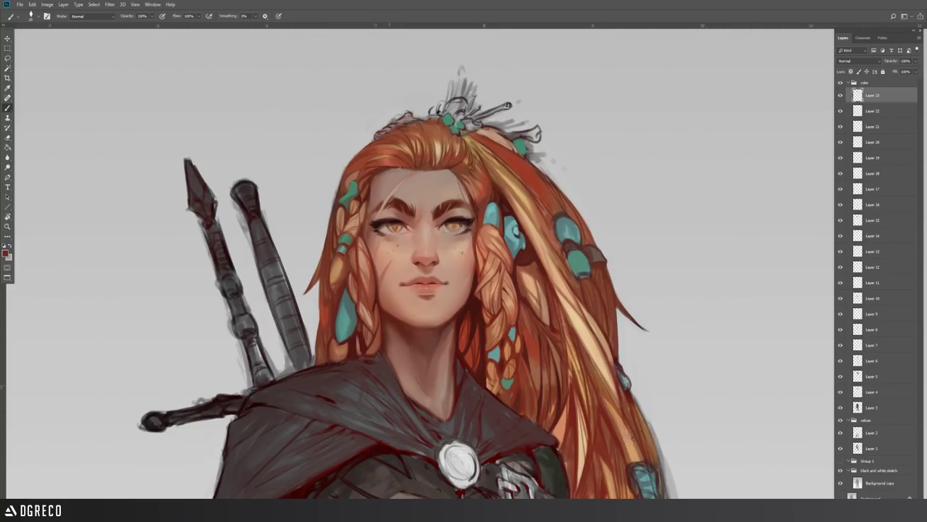
left_click(385, 171, "alt")
left_click(388, 171, "alt")
left_click(394, 165, "alt")
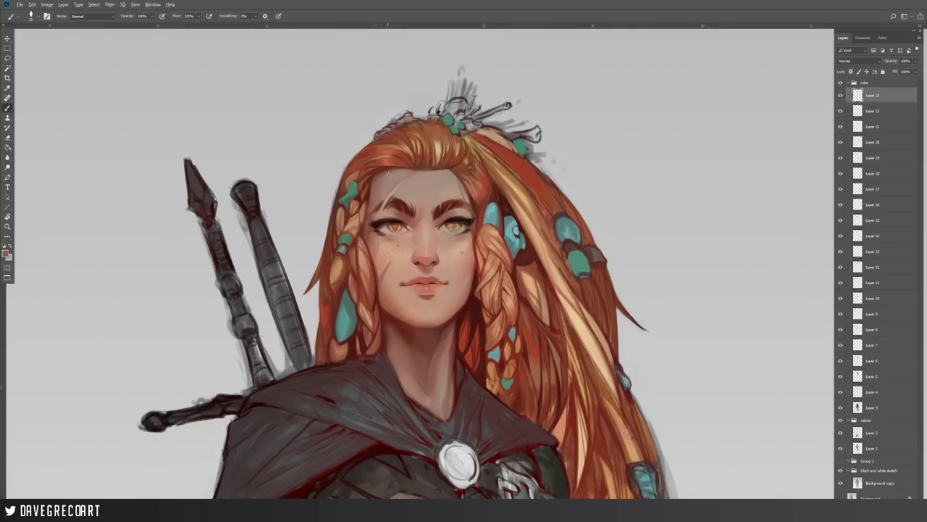
left_click(402, 167, "alt")
left_click(376, 174, "alt")
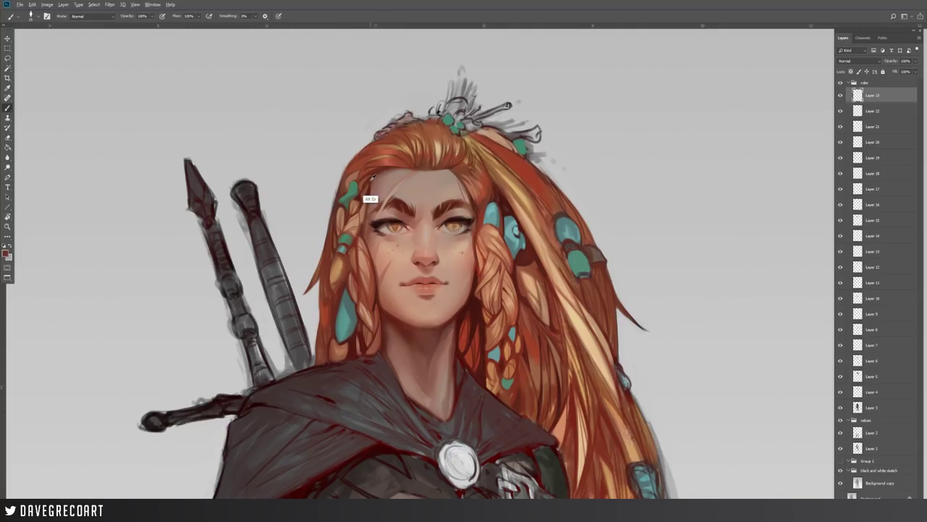
left_click(364, 178, "alt")
left_click(366, 181, "alt")
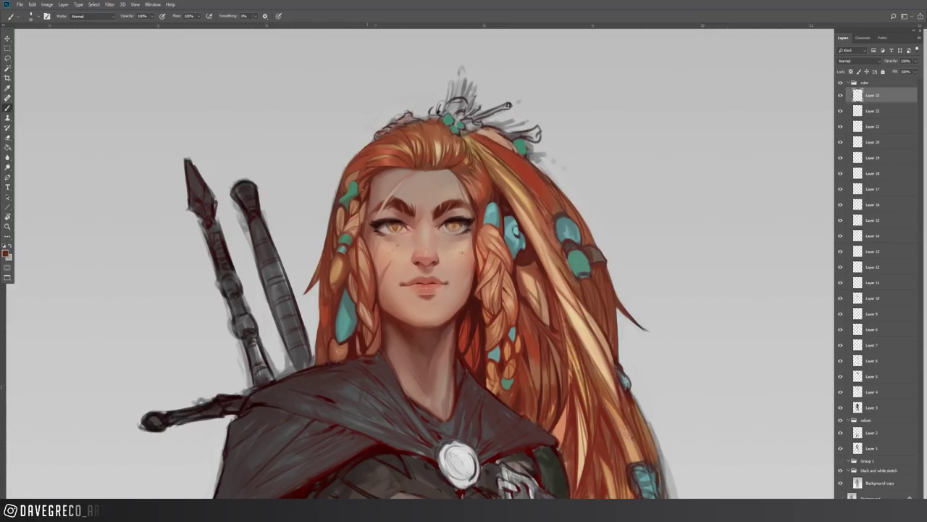
left_click(381, 161, "alt")
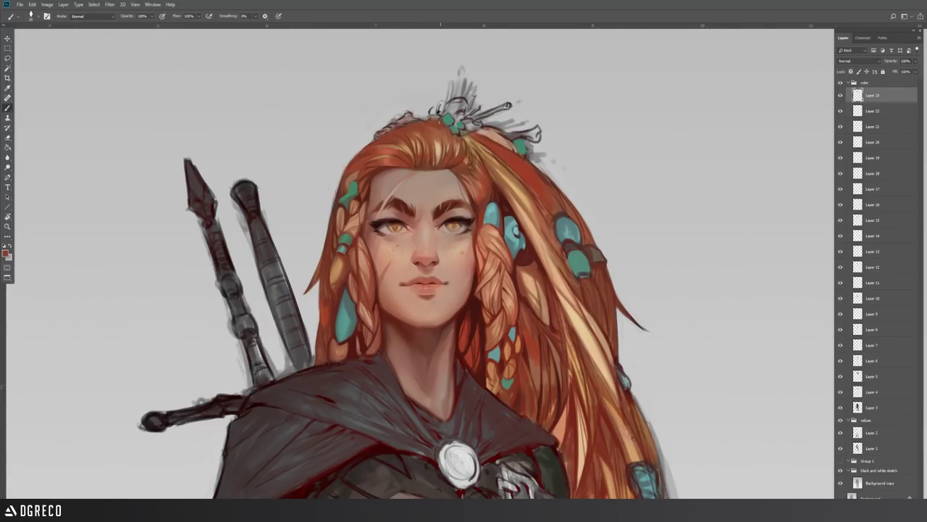
- Paint darker shadows into the hair above the blue temple beads with a resized brush and sampled dark reds and browns
left_click(500, 197, "alt")
key("[")
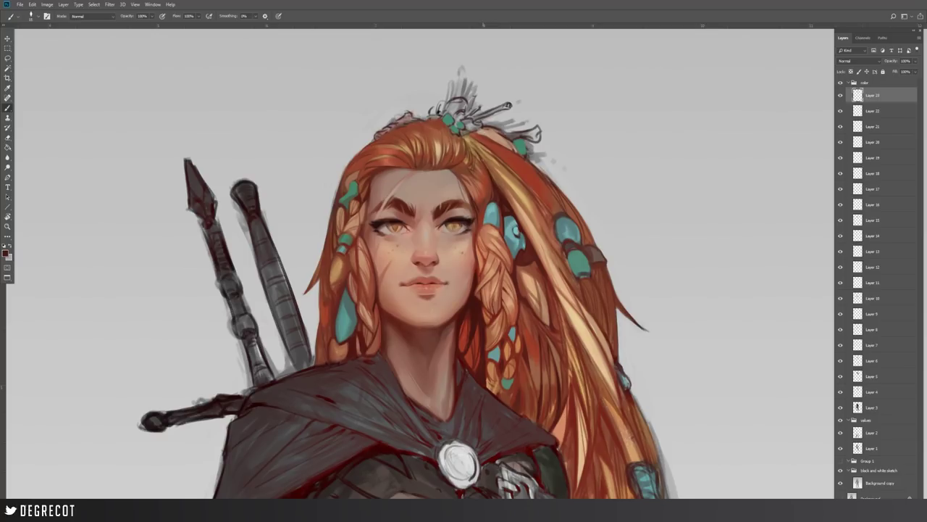
left_click(503, 200, "alt")
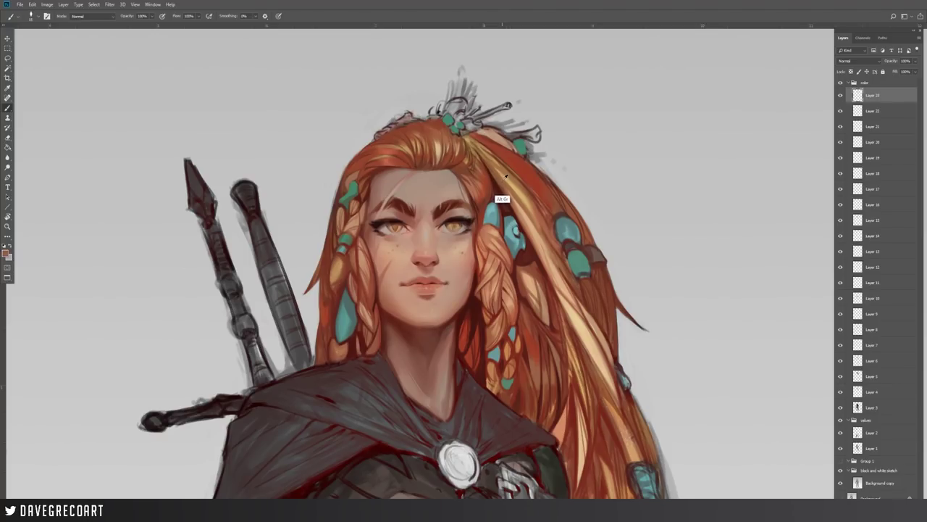
left_click(497, 203, "alt")
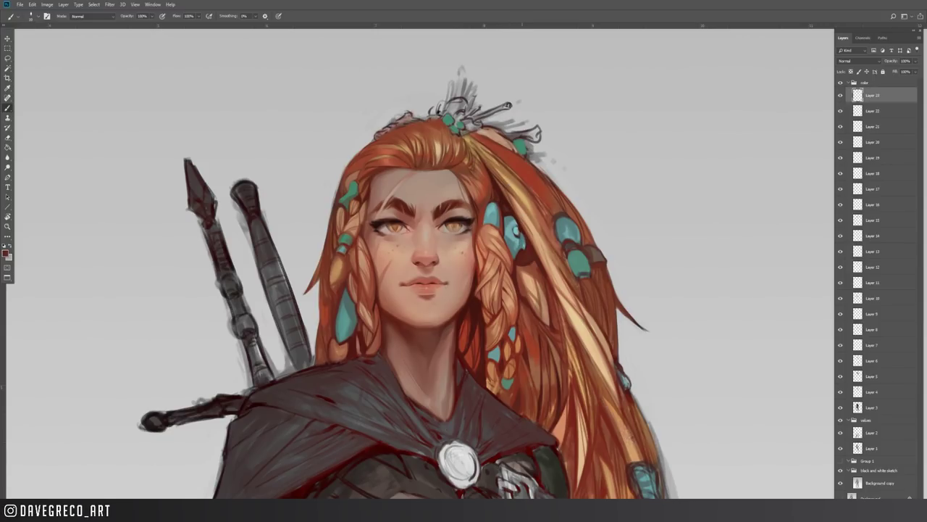
left_click(520, 225, "alt")
- Blend the hair between the forehead and the blue temple beads with sampled reddish-brown and dark red
left_click(444, 203, "alt")
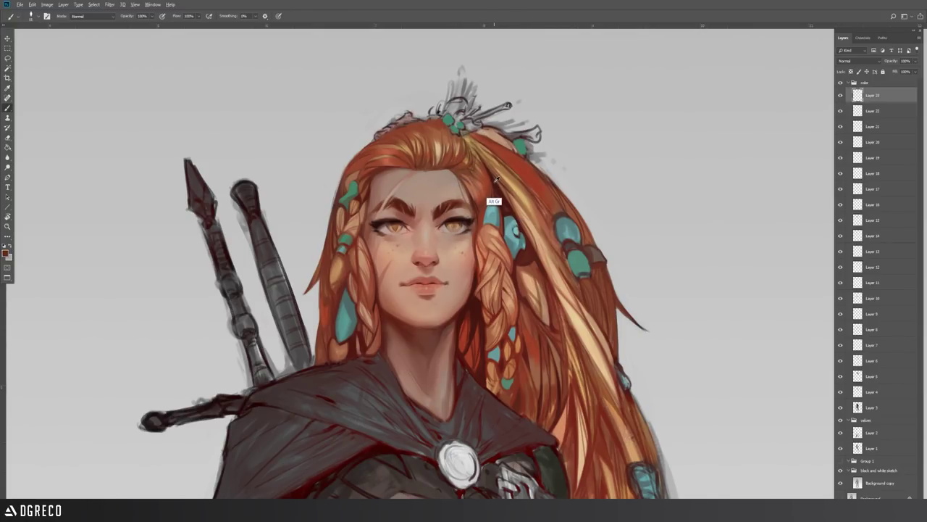
left_click(456, 163, "alt")
left_click(463, 157, "alt")
left_click(462, 161, "alt")
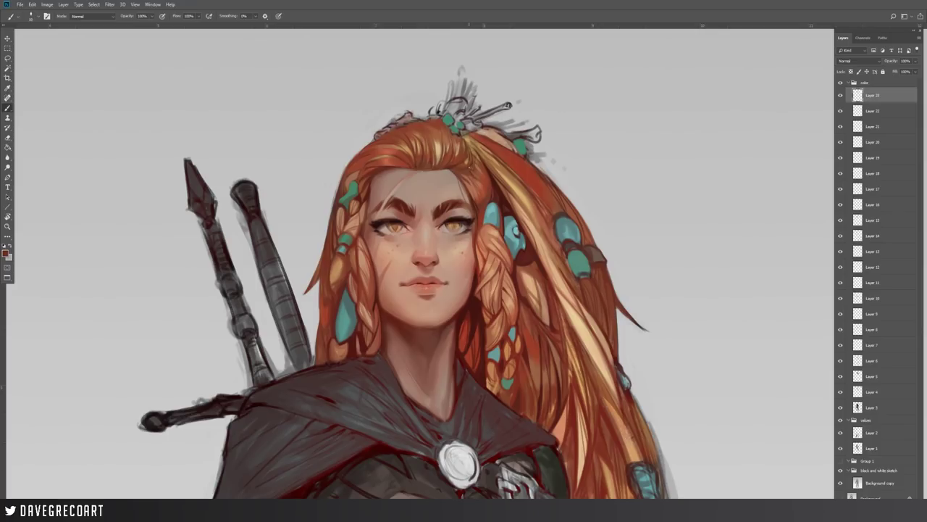
left_click(499, 190, "alt")
- Block in the sketched ornament along the edge of the crown with green sampled from the temple bead
left_click(391, 148, "alt")
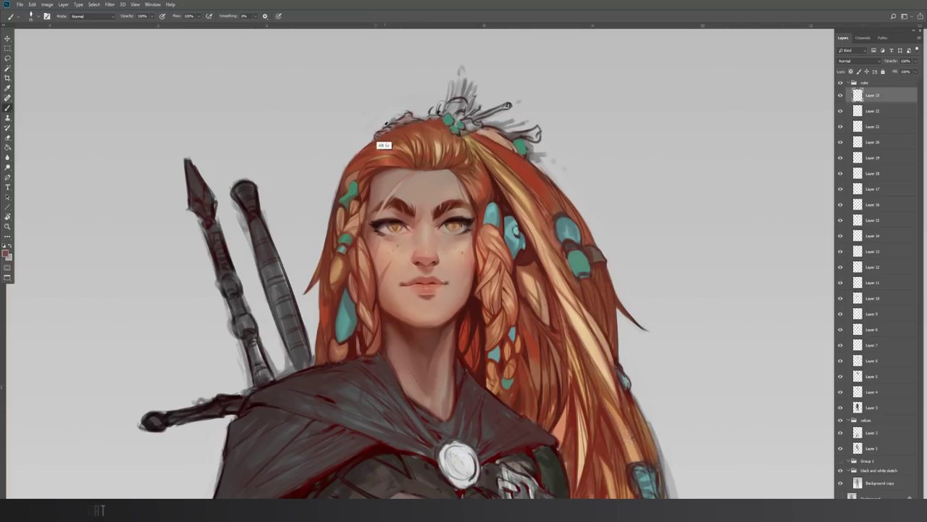
left_click(352, 211, "alt")
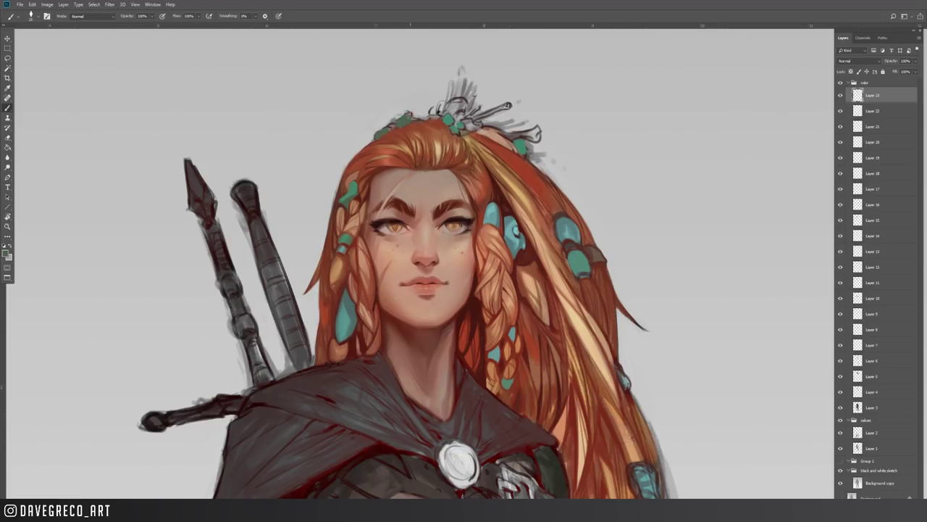
- Clean up the background along the outer edge of the green crown ornament with sampled light gray
left_click(403, 105, "alt")
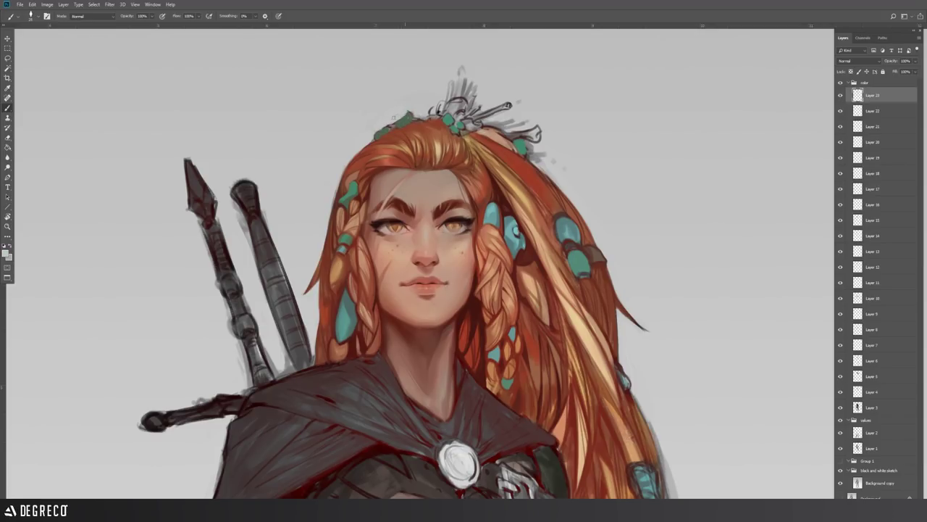
- Review the whole figure from head to boots, including the armor, hair length and head ornaments
left_click(9, 226)
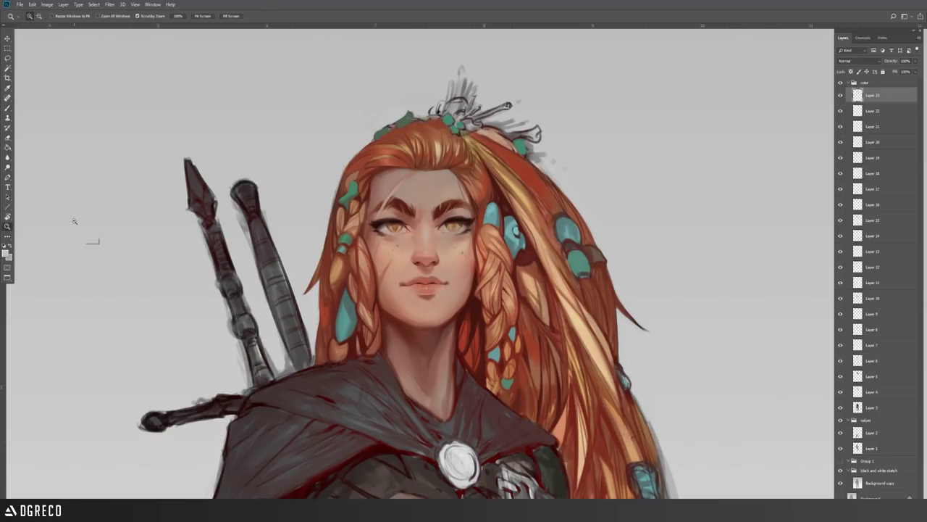
left_click(404, 228, "alt")
left_click(404, 228, "alt")
scroll(546, 256, "down", 2)
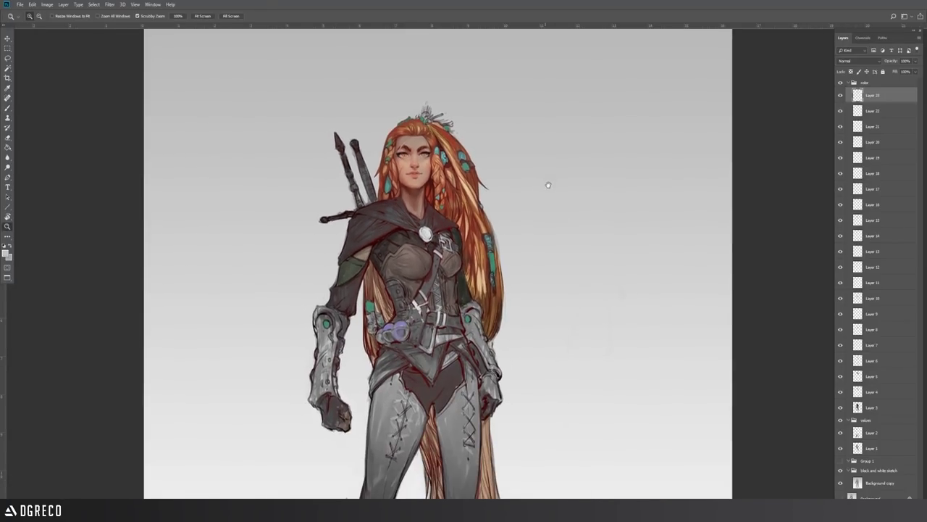
left_click_drag(629, 256, 618, 222)
scroll(631, 218, "down", 7)
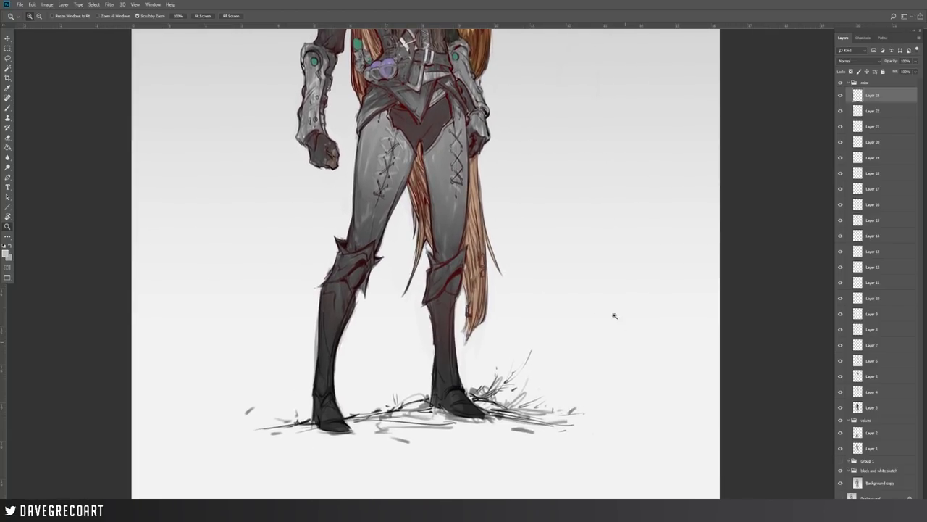
scroll(612, 253, "up", 8)
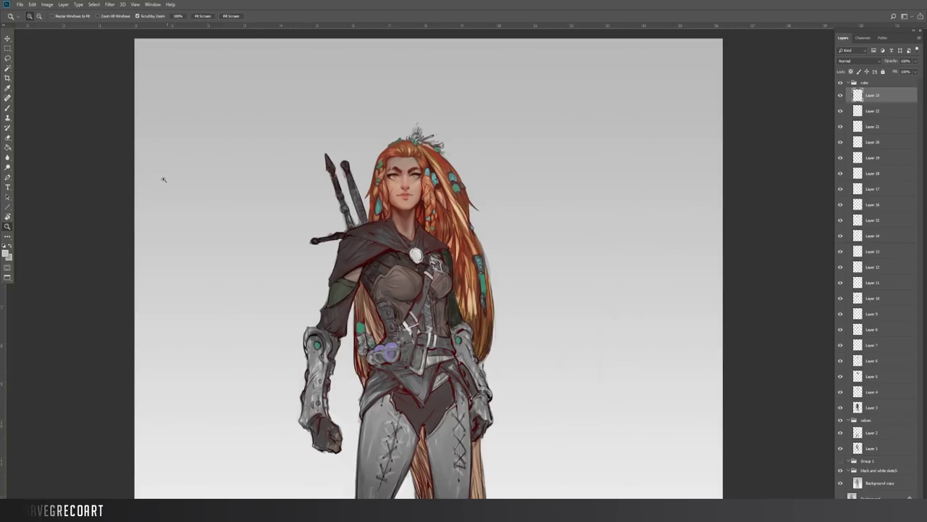
left_click(370, 204)
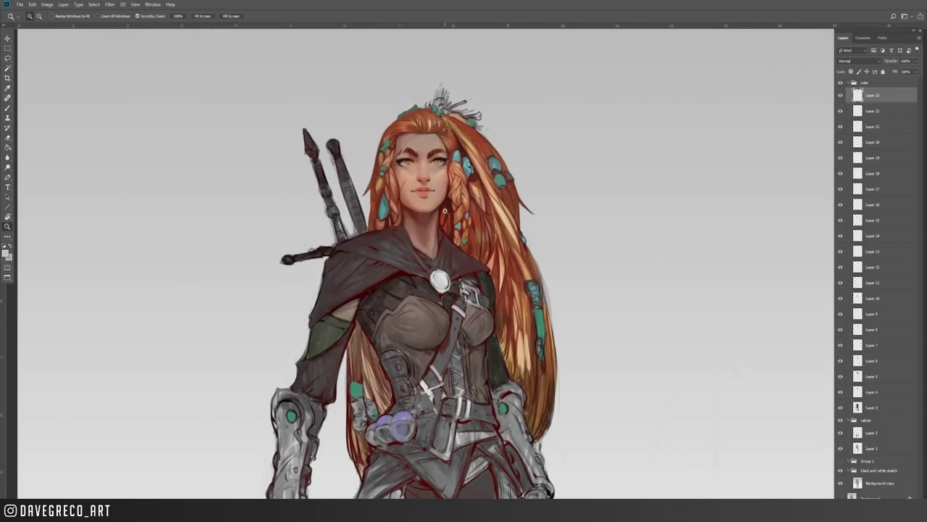
left_click(438, 133)
left_click(412, 173)
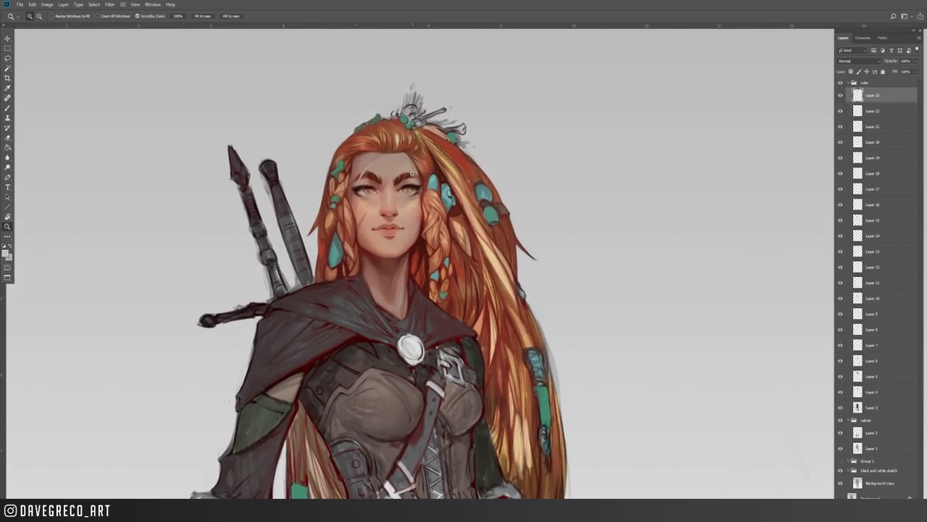
left_click(374, 142)
- Refine the hairline strands above the green temple bead with sampled dark red and orange-red brush strokes
left_click(9, 107)
left_click(347, 149, "alt")
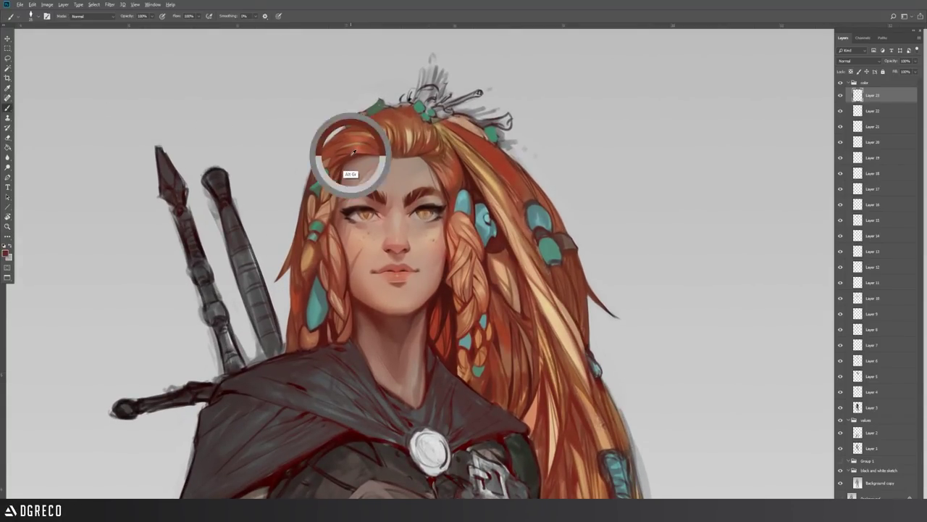
left_click(343, 150, "alt")
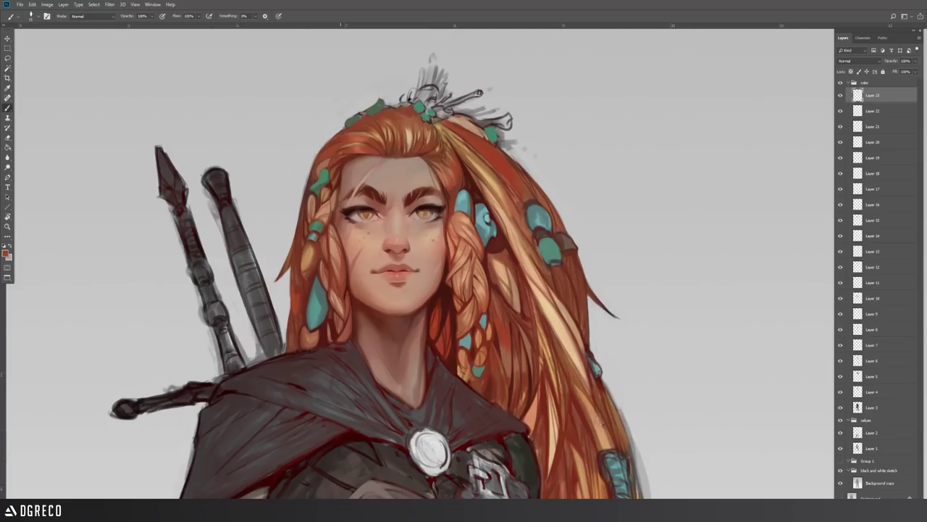
left_click(343, 158, "alt")
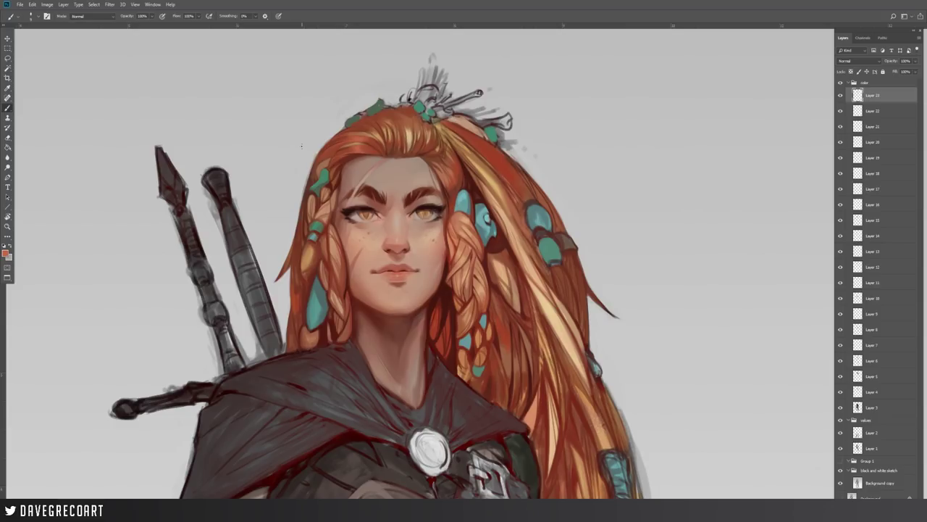
- Blend the hair from the forehead corner to the ponytail base above the blue temple beads with sampled reds and browns
left_click(437, 146, "alt")
left_click(430, 154, "alt")
left_click(429, 154, "alt")
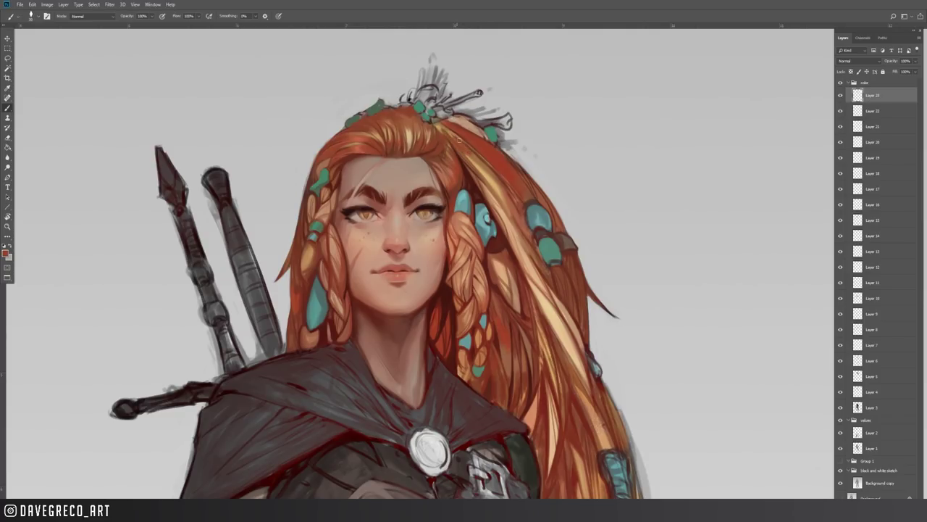
left_click(469, 180, "alt")
left_click(476, 159, "alt")
left_click(468, 148, "alt")
left_click(458, 142, "alt")
left_click(456, 176, "alt")
left_click(461, 160, "alt")
left_click(449, 157, "alt")
left_click(462, 184, "alt")
- Touch up the hairline corner beside the green temple bead with sampled dark red and reddish-brown
left_click(338, 180, "alt")
left_click(342, 161, "alt")
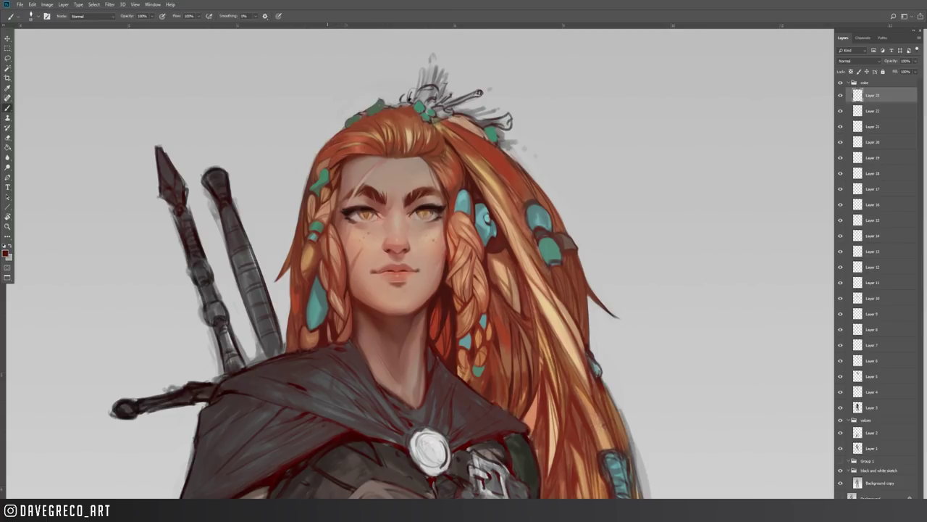
left_click(358, 149, "alt")
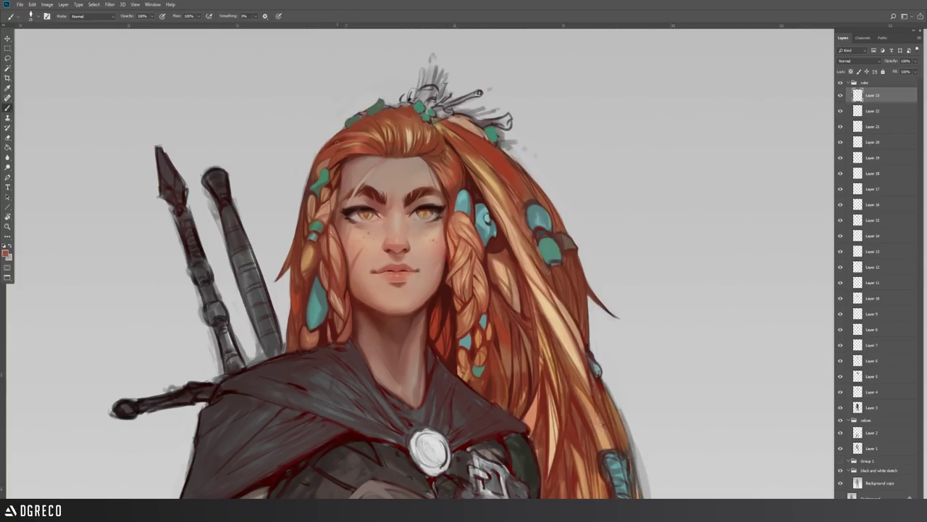
left_click(342, 181, "alt")
- Shade the lower end of the green crown ornament and the hair beneath it with sampled green, dark brown and dark red
left_click(350, 140, "alt")
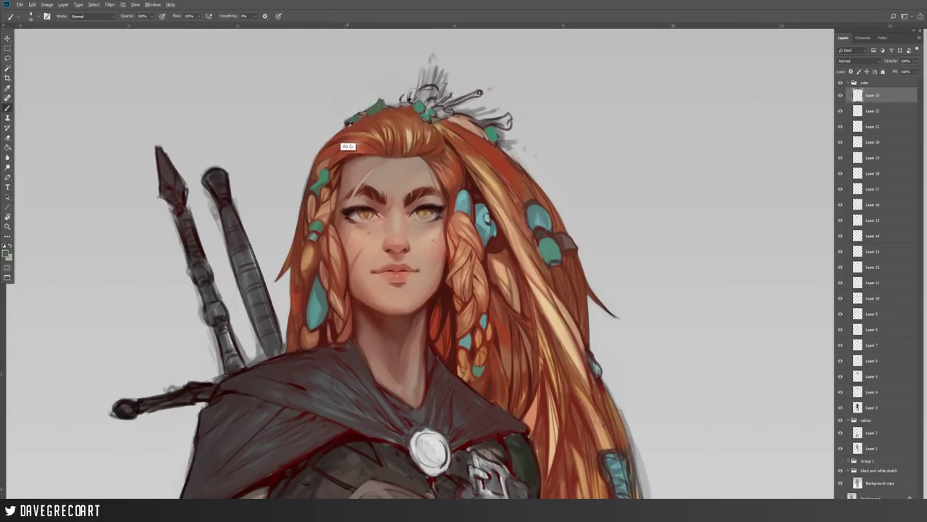
left_click(346, 148, "alt")
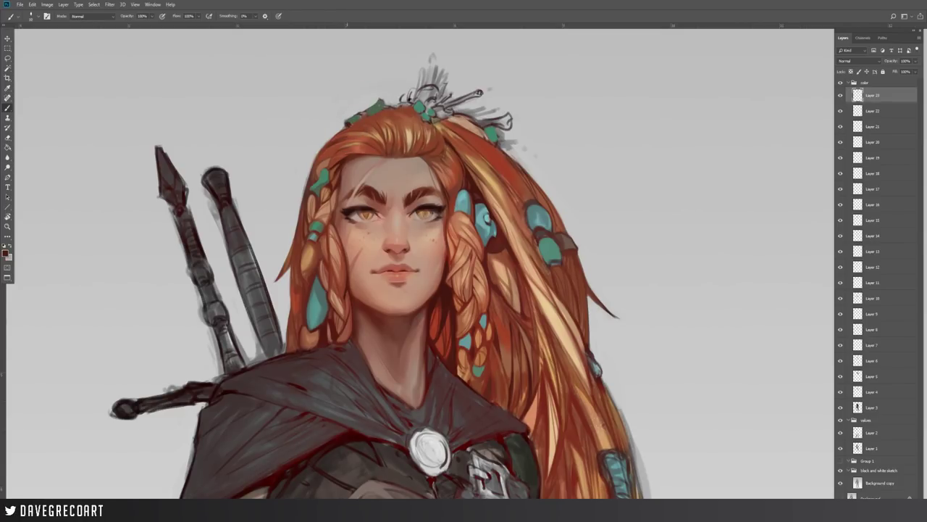
left_click(340, 126, "alt")
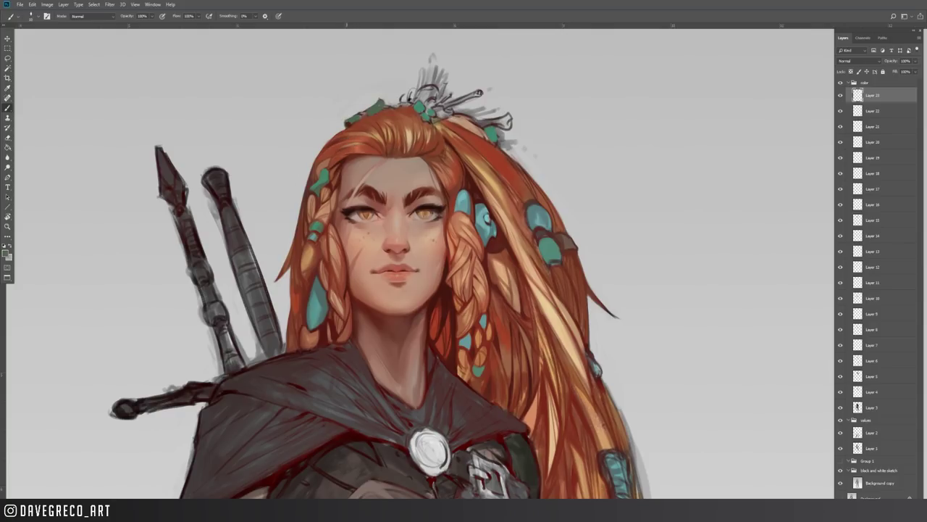
left_click(351, 123, "alt")
left_click(357, 117, "alt")
left_click(359, 119, "alt")
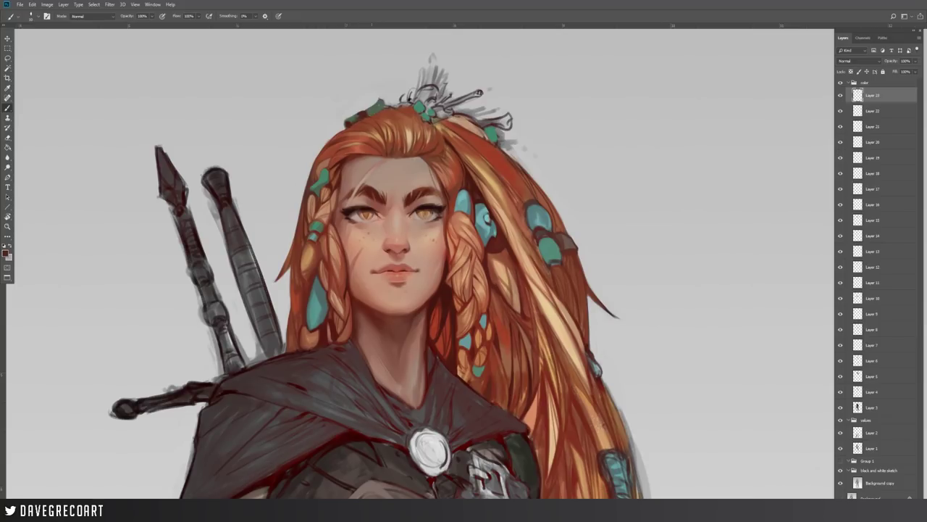
left_click(373, 126, "alt")
left_click(349, 140, "alt")
left_click(352, 141, "alt")
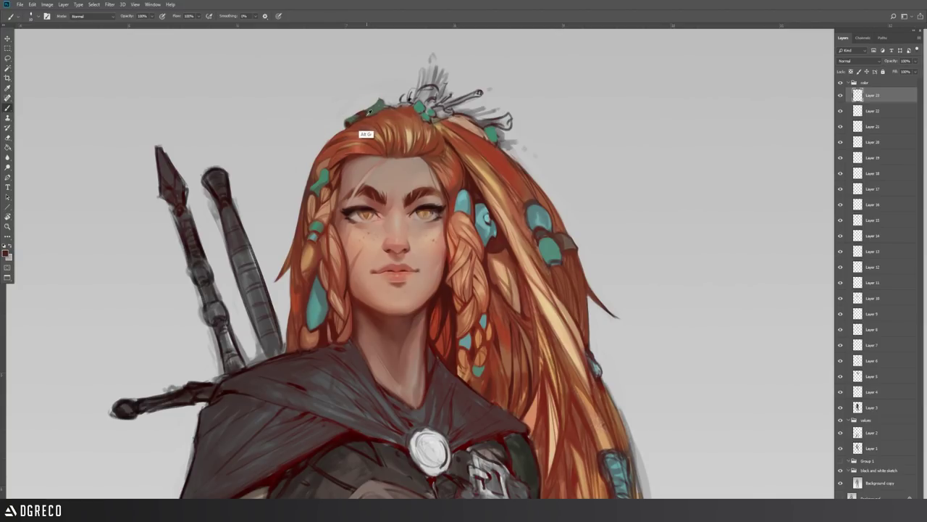
- Shape the upper end of the green crown ornament with sampled dark tones and clean its outline with background gray
left_click(376, 109, "alt")
left_click_drag(373, 111, 381, 104)
left_click(379, 100, "alt")
left_click(378, 102, "alt")
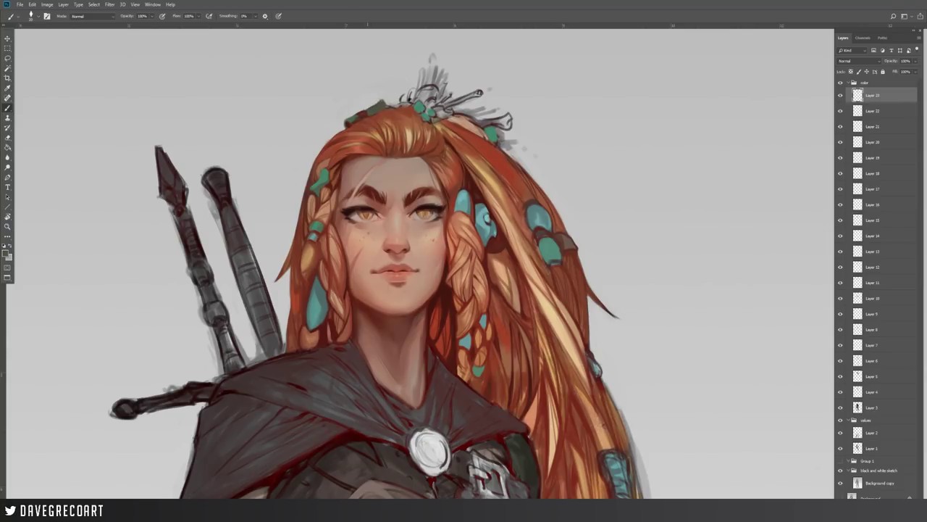
left_click(377, 100, "alt")
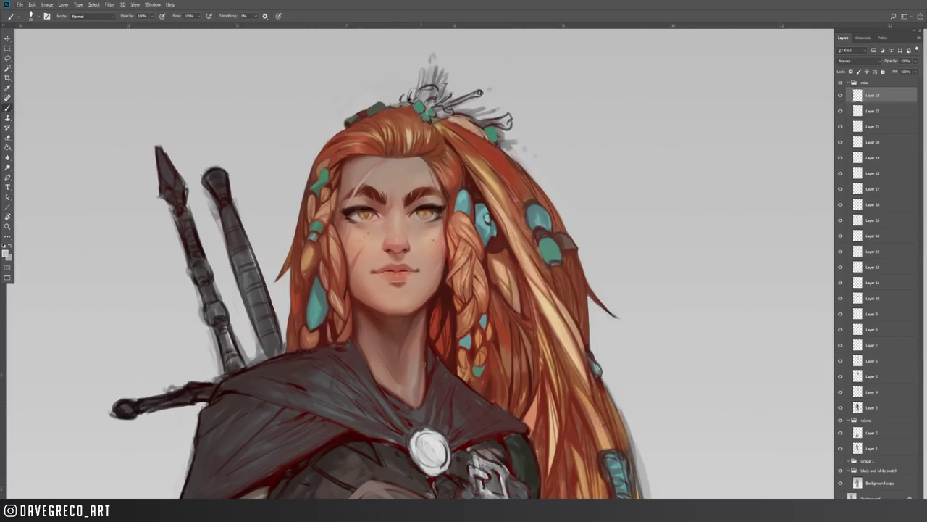
- Block in the feather base above the crown with dark gray and paint red hair around the adjoining green bead
mouse_move(429, 97)
left_mouse_down()
mouse_move(434, 92)
mouse_move(418, 97)
mouse_move(426, 96)
left_mouse_up()
left_click(417, 108, "alt")
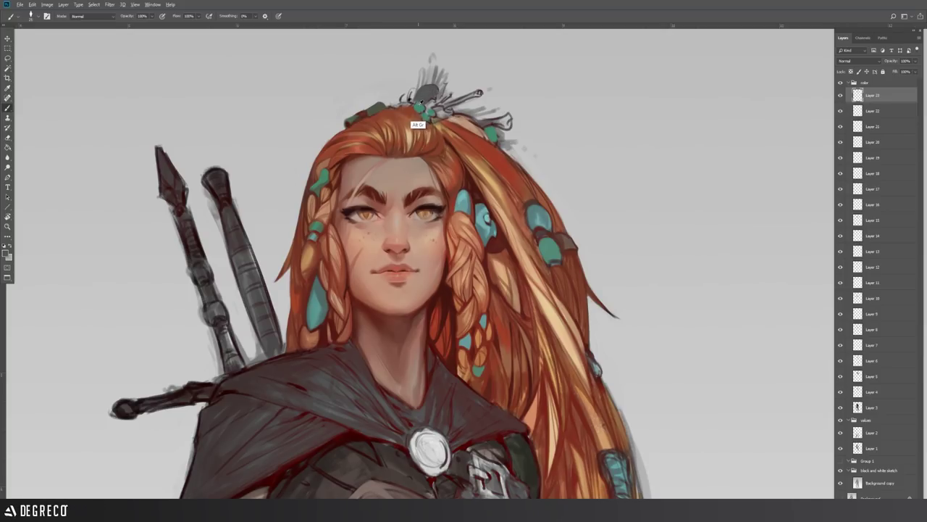
left_click(414, 132, "alt")
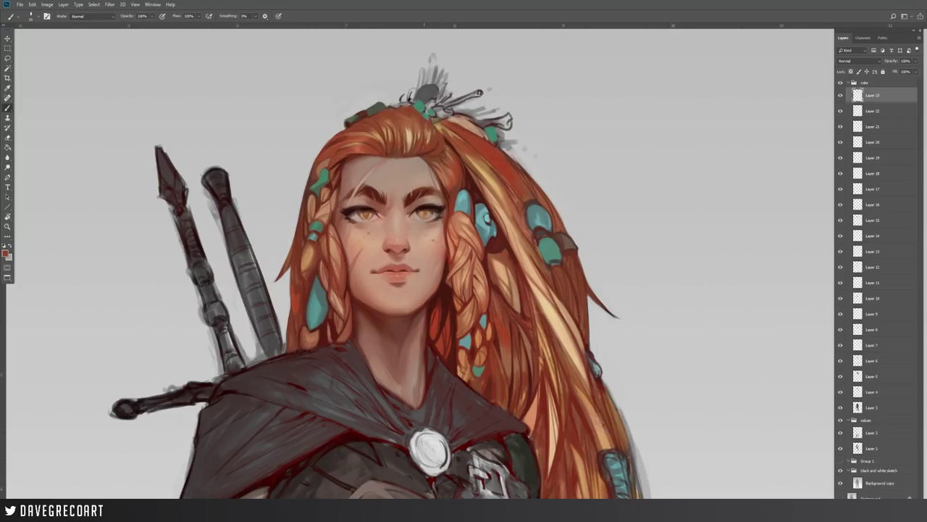
left_click(408, 121, "alt")
left_click_drag(410, 108, 410, 116)
left_click(413, 109, "alt")
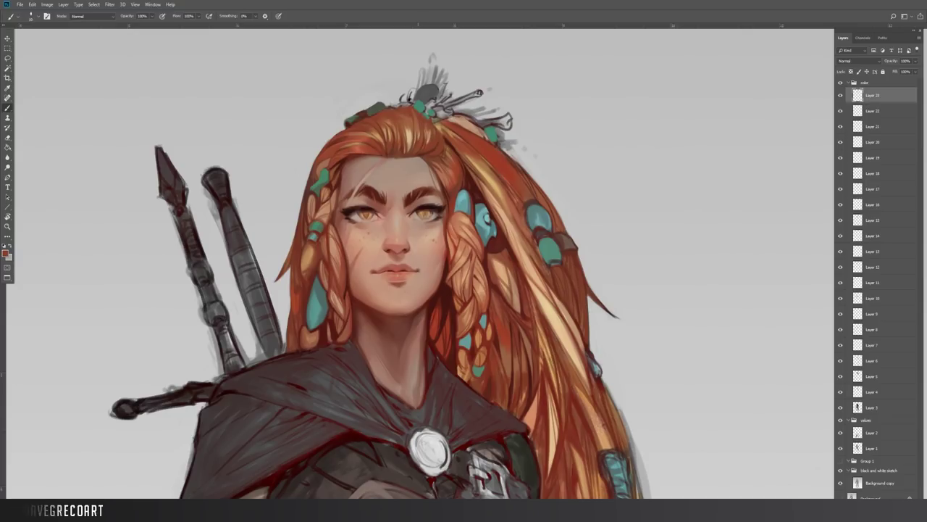
left_click(408, 108, "alt")
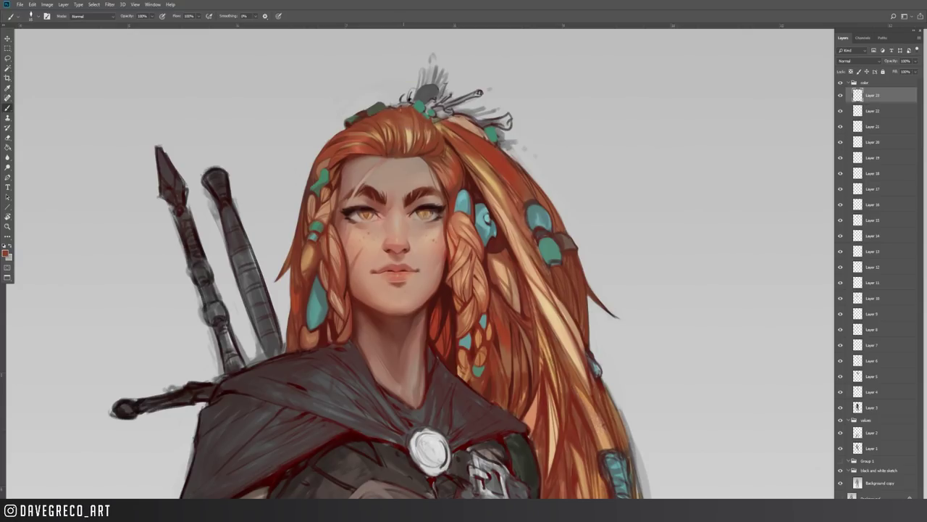
- Paint out the loose sketch lines between the crown ornament and the gray feather with sampled background gray
left_click(396, 100, "alt")
left_click_drag(404, 100, 401, 100)
left_click_drag(409, 90, 406, 102)
left_click_drag(413, 99, 407, 94)
left_click(413, 96, "alt")
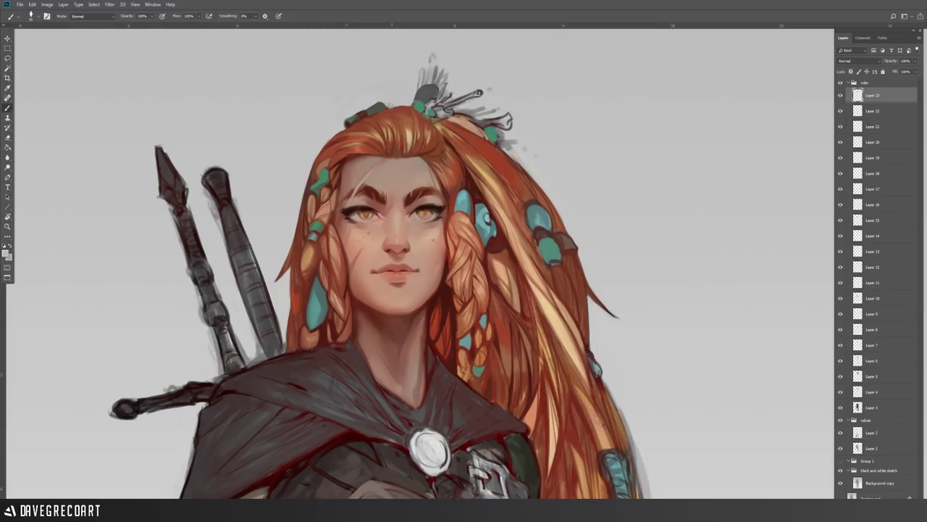
- Paint red and dark red strands sweeping back over the top of the crown below the green bead
left_click(399, 125, "alt")
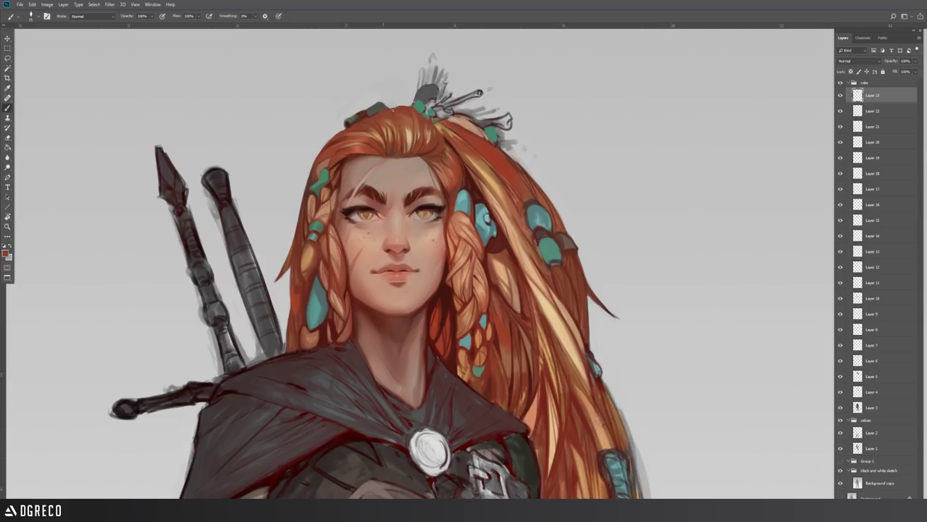
left_click(398, 123, "alt")
left_click(434, 135, "alt")
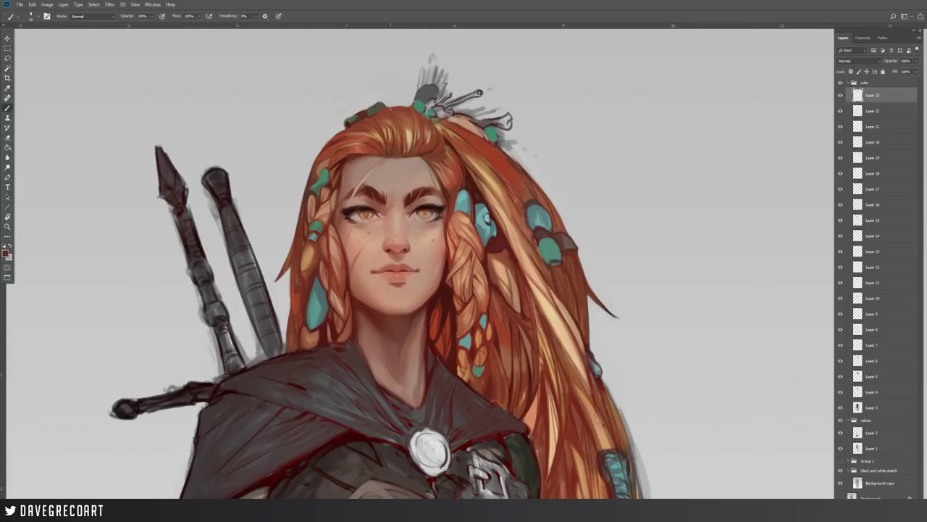
left_click_drag(399, 120, 404, 142)
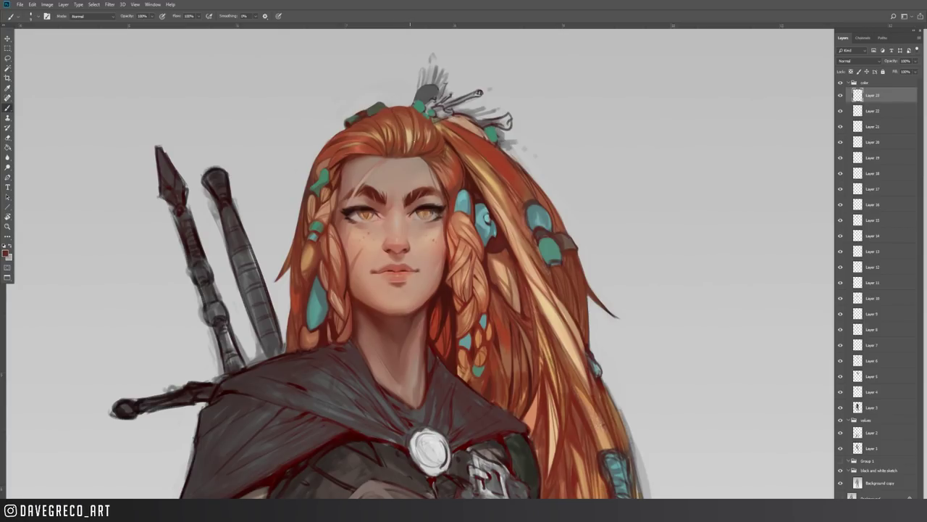
left_click_drag(416, 112, 422, 128)
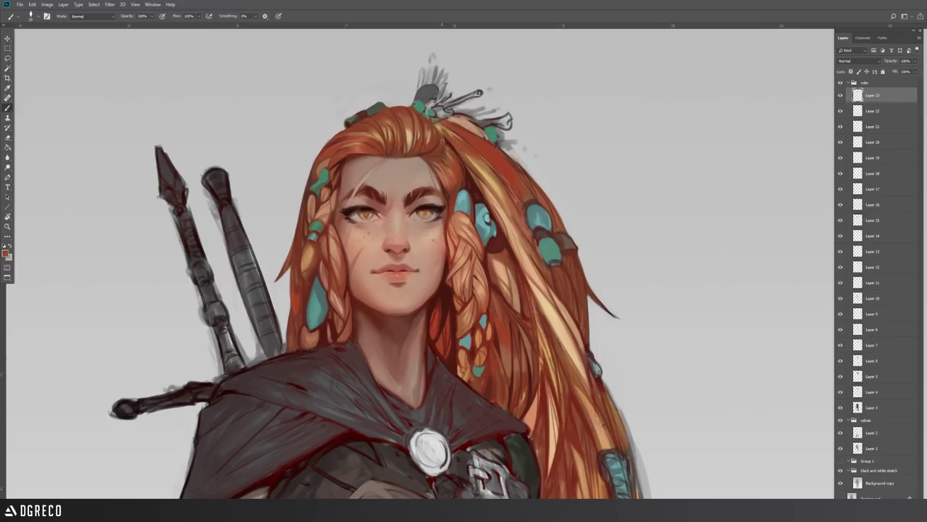
- Deepen the hair between the crown and the ponytail base with sampled reddish-brown and dark red
left_click(446, 145, "alt")
left_click(443, 145, "alt")
left_click(438, 155, "alt")
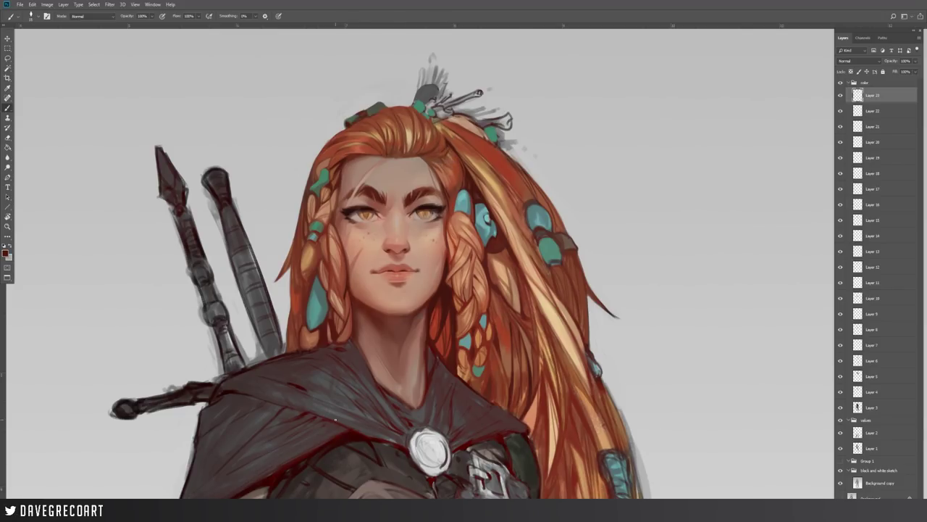
- Refine the central swept-back strands above the forehead with sampled dark red and orange-brown
left_click(404, 153, "alt")
left_click_drag(404, 128, 403, 143)
left_click(404, 121, "alt")
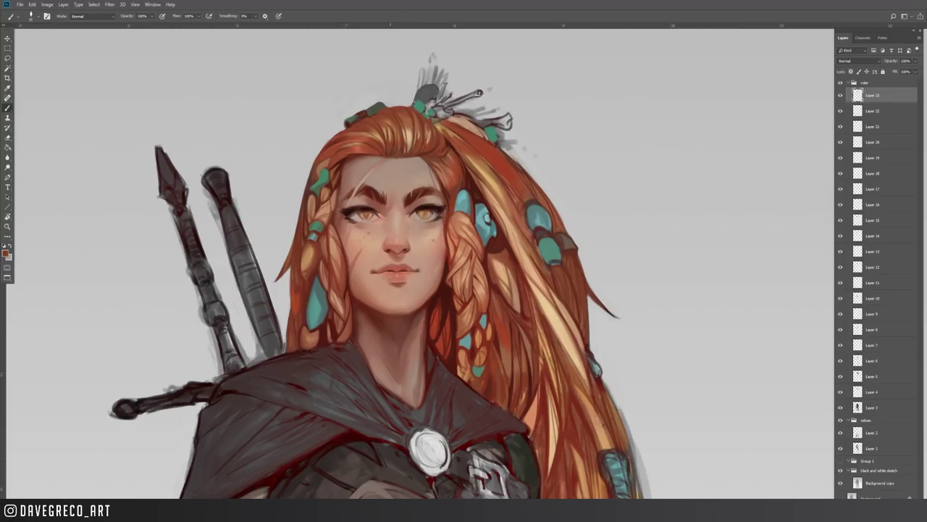
left_click(409, 154, "alt")
left_click(398, 132, "alt")
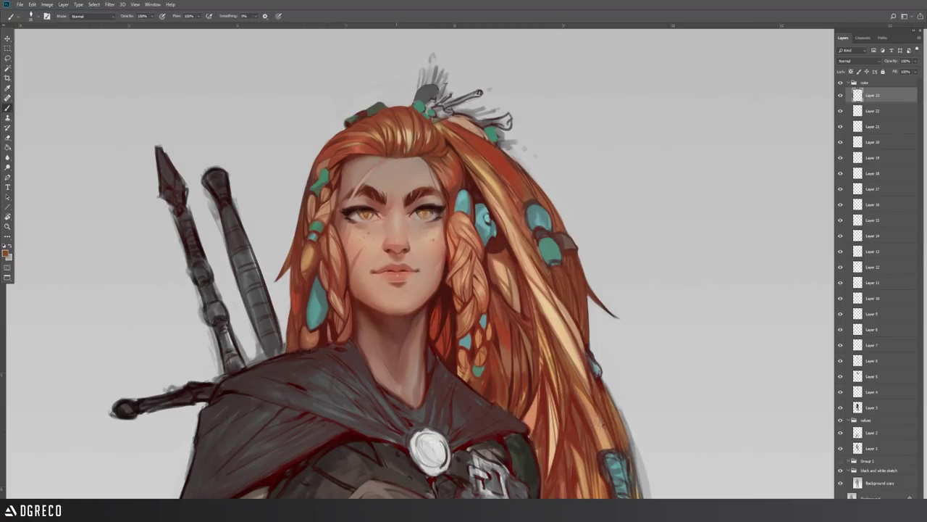
left_click(402, 136, "alt")
left_click(403, 134, "alt")
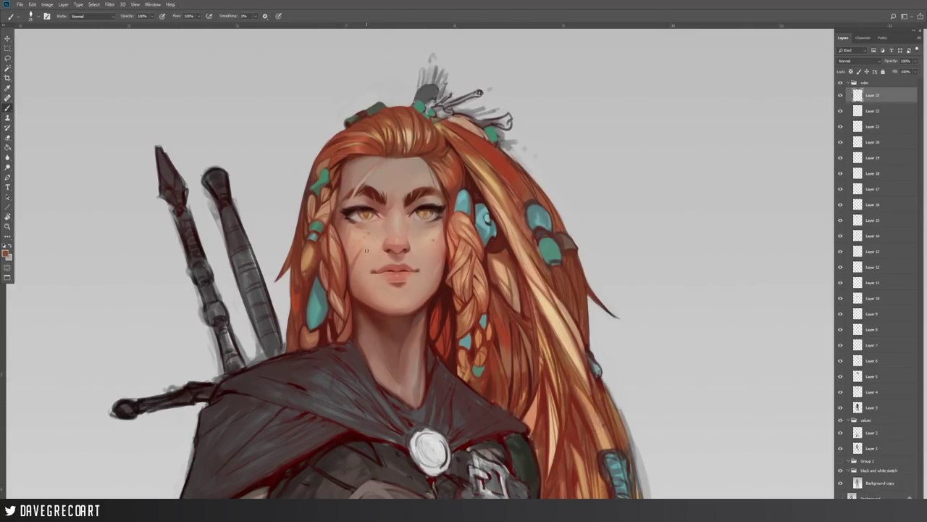
- Touch up the outer hair beside the yellow braid bead with sampled dark red and reddish-brown
left_click(309, 273, "alt")
left_click(320, 258, "alt")
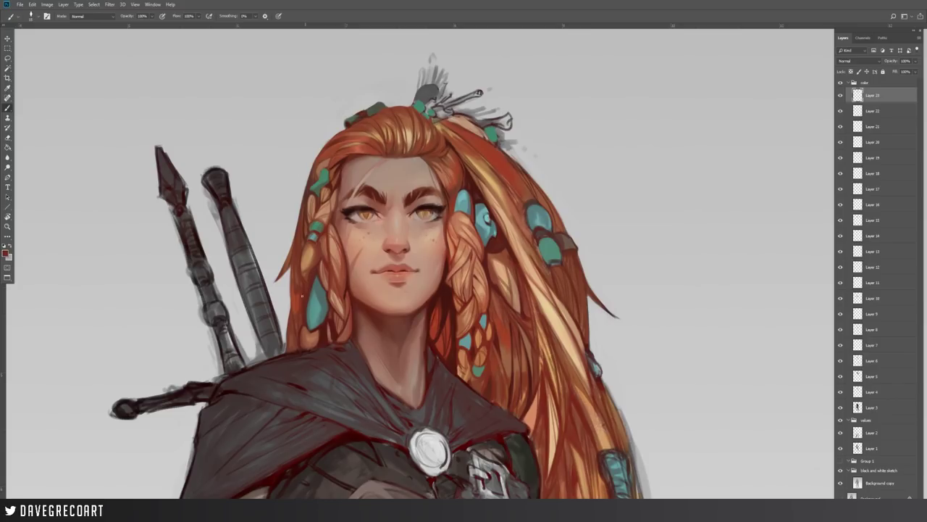
left_click_drag(475, 307, 367, 280)
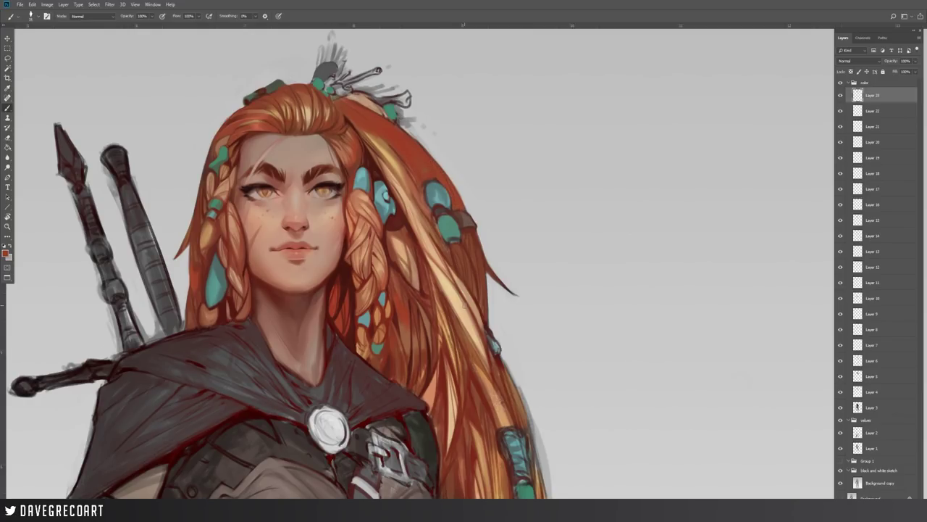
- Flip the canvas horizontally and paint thin dark red strands across the outer ponytail above the blue bead
key("F2")
left_click_drag(300, 223, 293, 226)
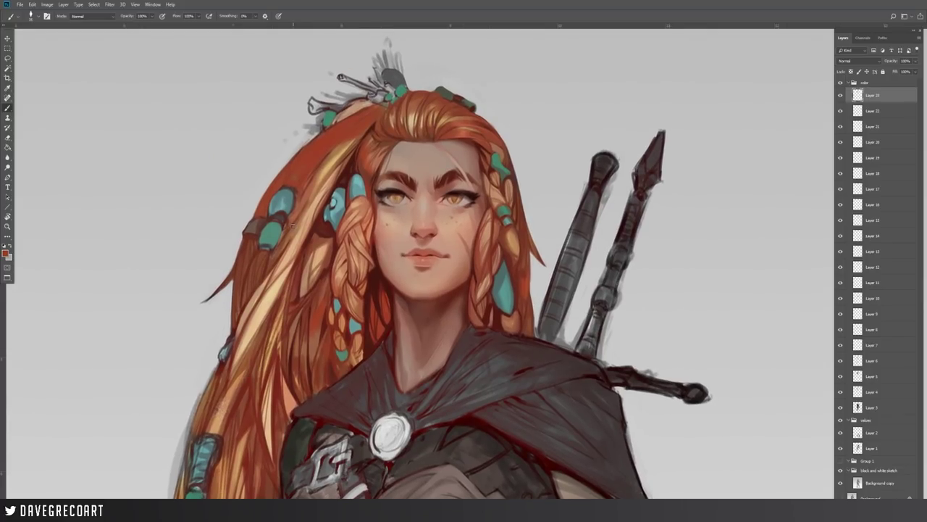
left_click(373, 292, "alt")
key("bracketleft")
key("bracketleft")
key("bracketleft")
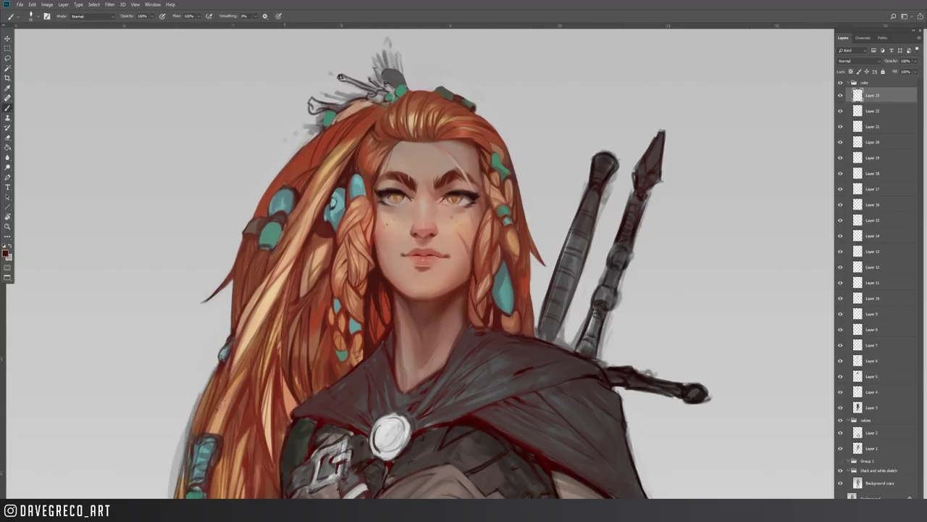
left_click_drag(298, 154, 290, 184)
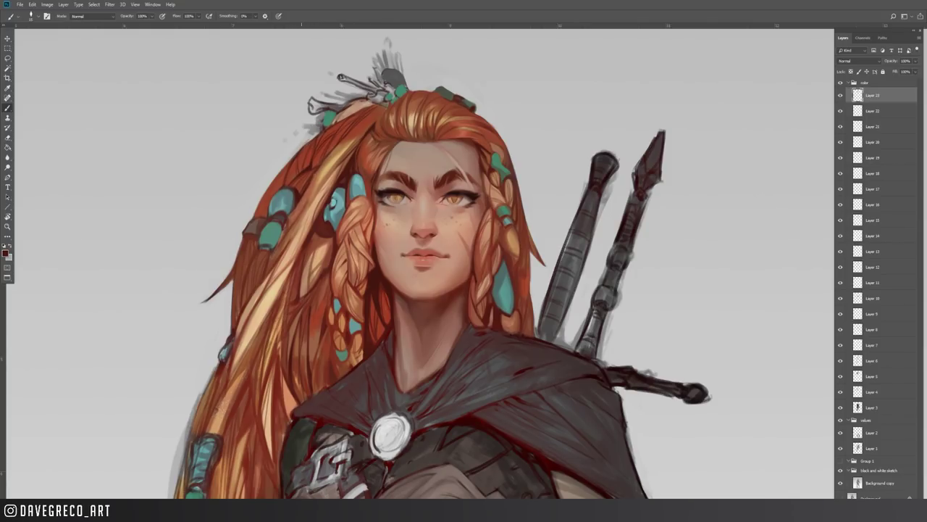
- Refine the ponytail strands between the blue bead and the crown with sampled orange-red and dark red
left_click_drag(326, 161, 341, 143)
left_click(344, 160, "alt")
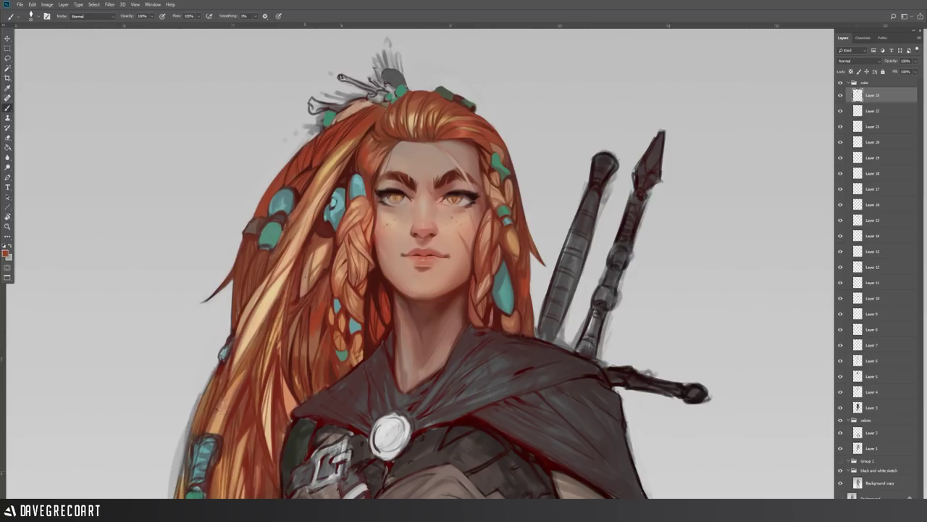
left_click(300, 192, "alt")
left_click(302, 190, "alt")
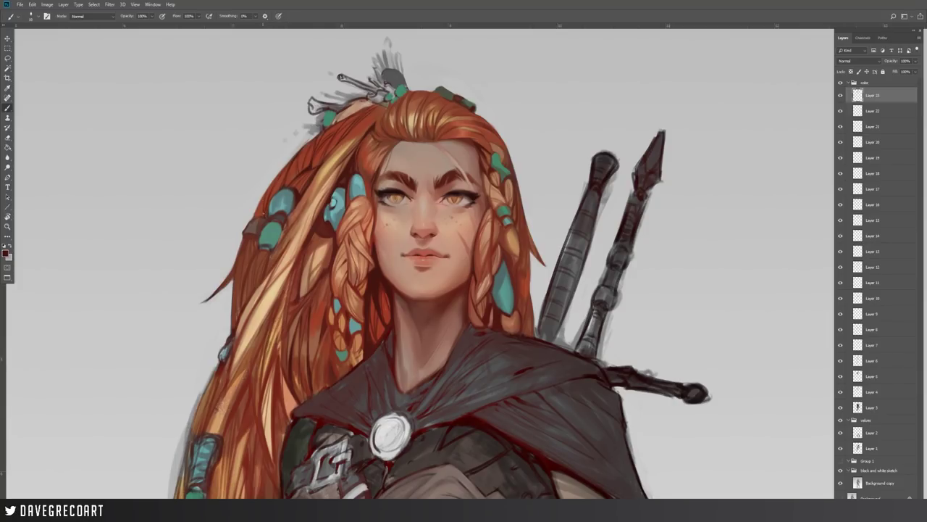
left_click(302, 185, "alt")
left_click(298, 140, "alt")
left_click(306, 181, "alt")
- Extend loose red strands beyond the ponytail's outer edge beside the blue bead
mouse_move(304, 130)
left_mouse_down()
mouse_move(214, 280)
mouse_move(181, 292)
left_mouse_up()
key("ctrl+z")
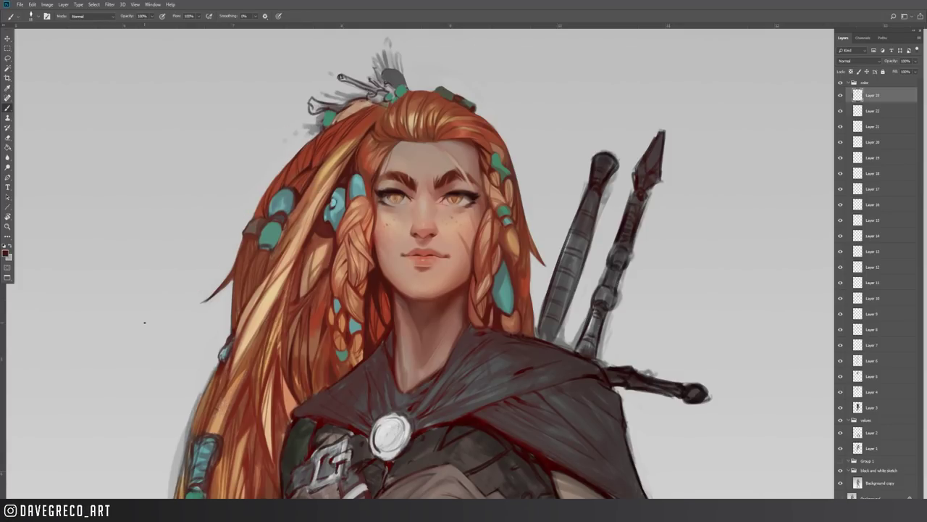
left_click(257, 232, "alt")
mouse_move(284, 165)
left_mouse_down()
mouse_move(255, 212)
mouse_move(267, 183)
mouse_move(259, 192)
left_mouse_up()
left_click(274, 182, "alt")
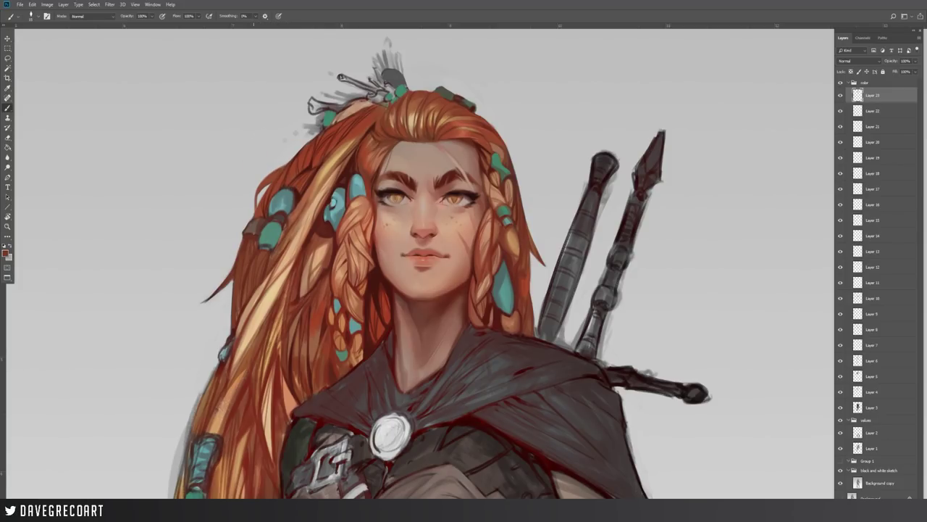
- Build up the ponytail's upper outline below the green bead with sampled red and dark red
key("]")
mouse_move(319, 128)
left_mouse_down()
mouse_move(308, 141)
mouse_move(313, 134)
left_mouse_up()
left_click(344, 171, "alt")
key("[")
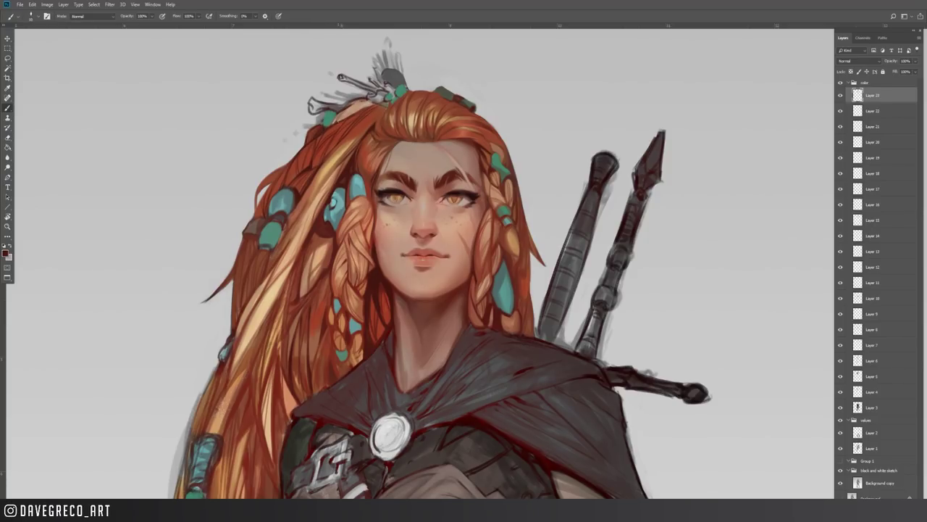
left_click(294, 123, "alt")
left_click(297, 134, "alt")
left_click(326, 119, "alt")
left_click(326, 129, "alt")
- Recolor the pale peach lock at the ponytail base with golden yellow-orange strokes
mouse_move(331, 111)
left_mouse_down()
mouse_move(323, 126)
mouse_move(365, 100)
left_mouse_up()
left_click(329, 118, "alt")
left_click(326, 129, "alt")
left_click(329, 116, "alt")
left_click(334, 122, "alt")
left_click(395, 95, "alt")
left_click(345, 144, "alt")
left_click(340, 154, "alt")
left_click(337, 127, "alt")
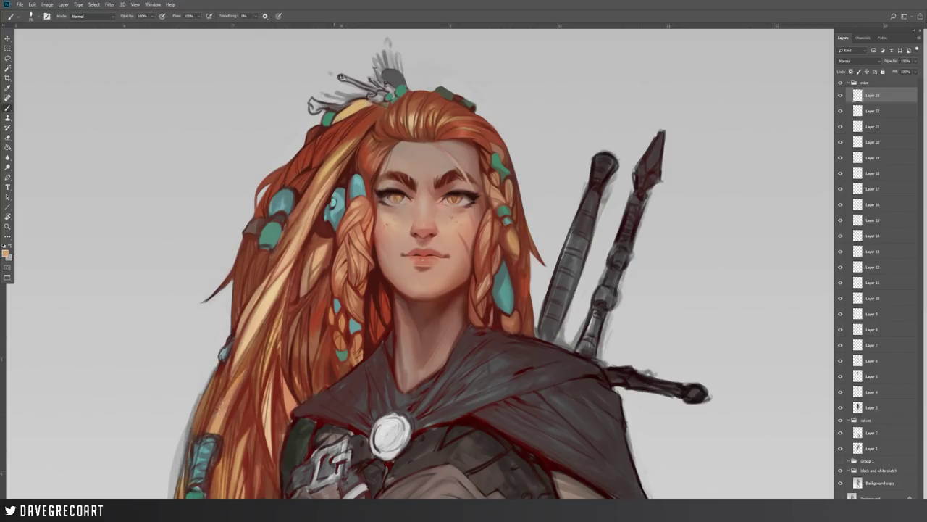
- Shade the golden lock at the ponytail base with sampled orange-brown and dark red strands
left_click(337, 142, "alt")
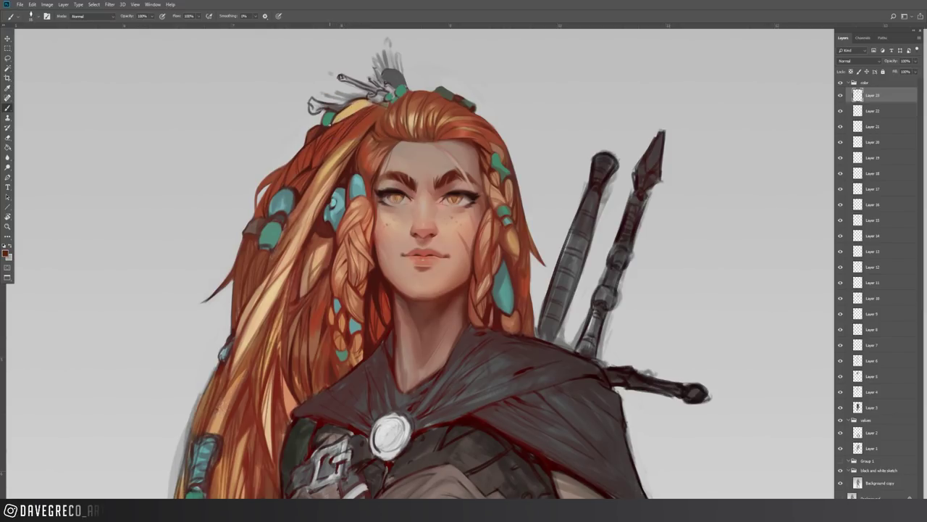
left_click(338, 147, "alt")
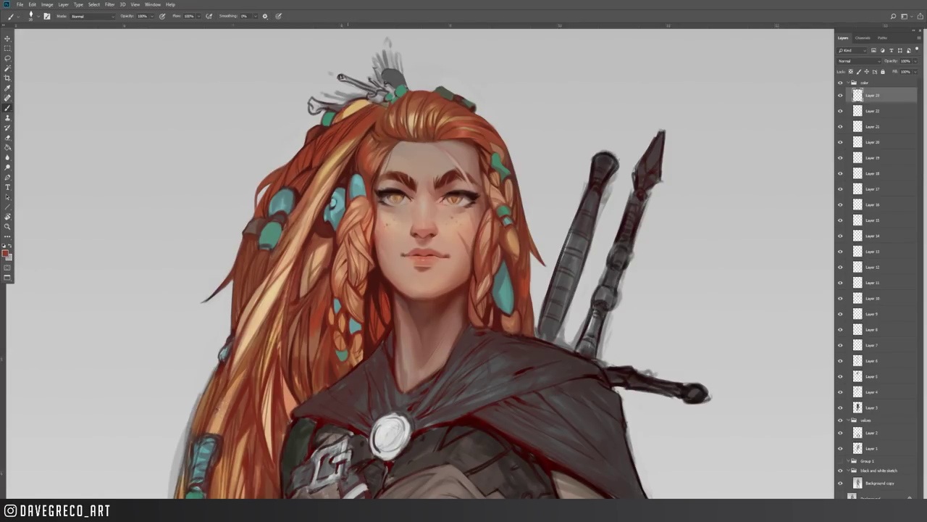
left_click(351, 107, "alt")
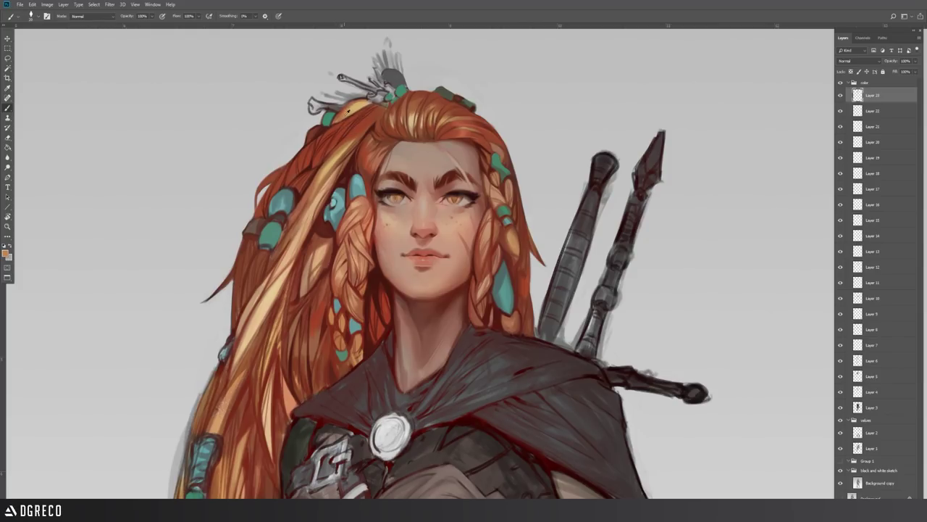
left_click(354, 105, "alt")
left_click(357, 104, "alt")
left_click_drag(354, 106, 363, 101)
left_click(359, 102, "alt")
left_click(334, 126, "alt")
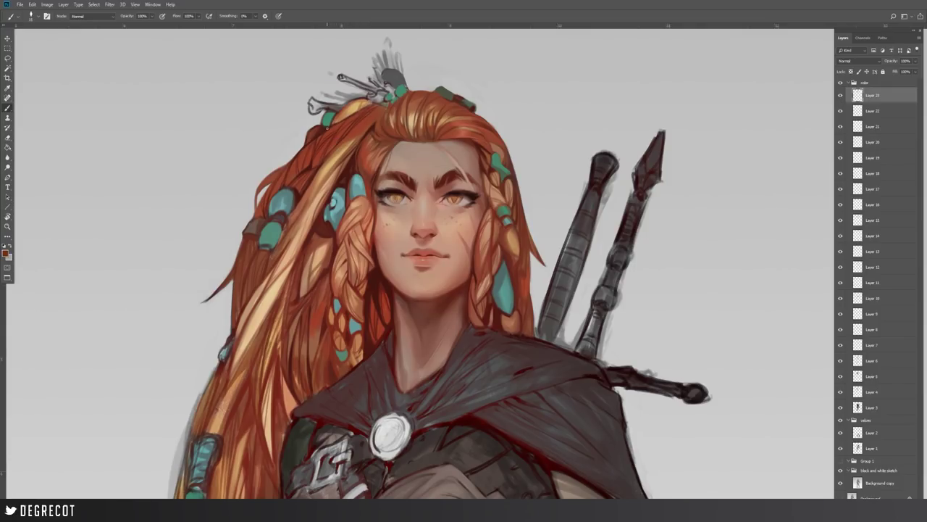
left_click(328, 125, "alt")
mouse_move(339, 123)
left_mouse_down()
mouse_move(366, 107)
mouse_move(360, 100)
mouse_move(347, 117)
left_mouse_up()
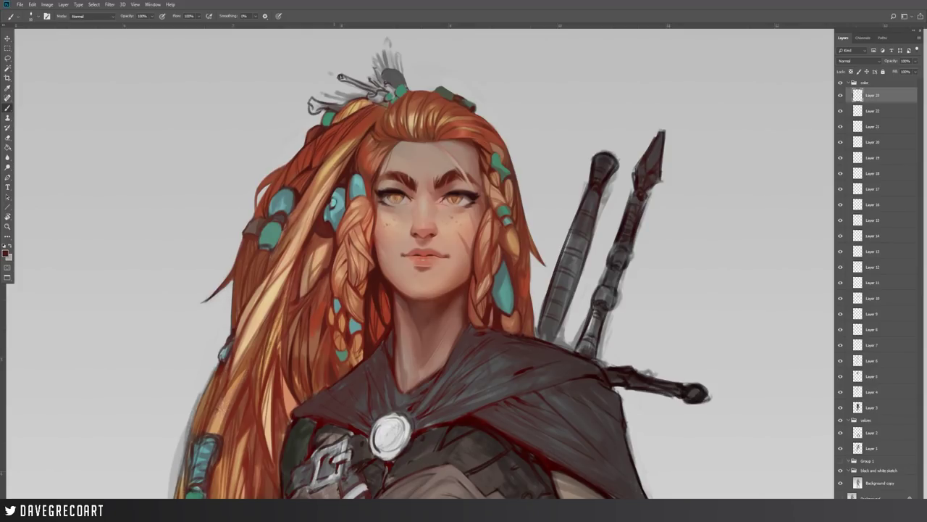
- Flip the canvas horizontally and touch up the temple hair and blue bead edge with sampled reddish-brown, dark red and blue
left_click_drag(459, 164, 434, 171)
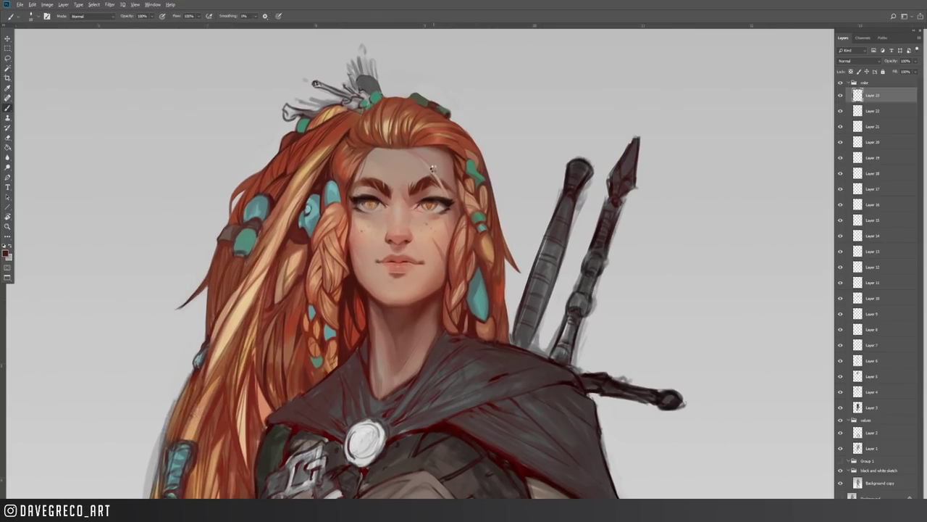
key("F2")
left_click_drag(351, 211, 355, 207)
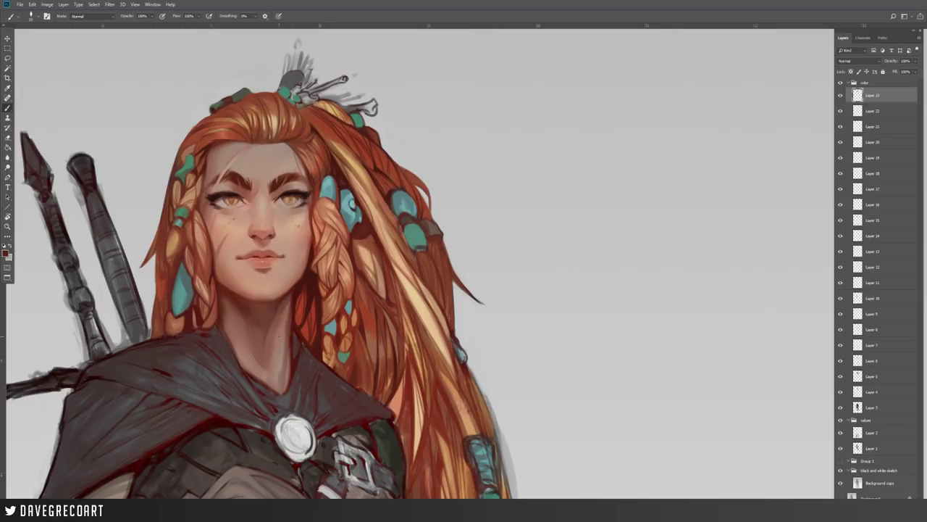
left_click(301, 146, "alt")
left_click(309, 144, "alt")
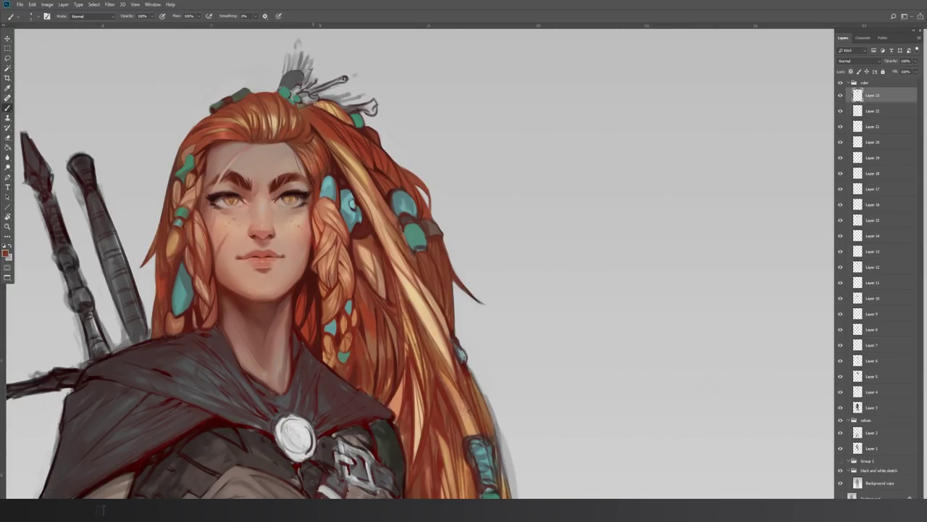
left_click(334, 161, "alt")
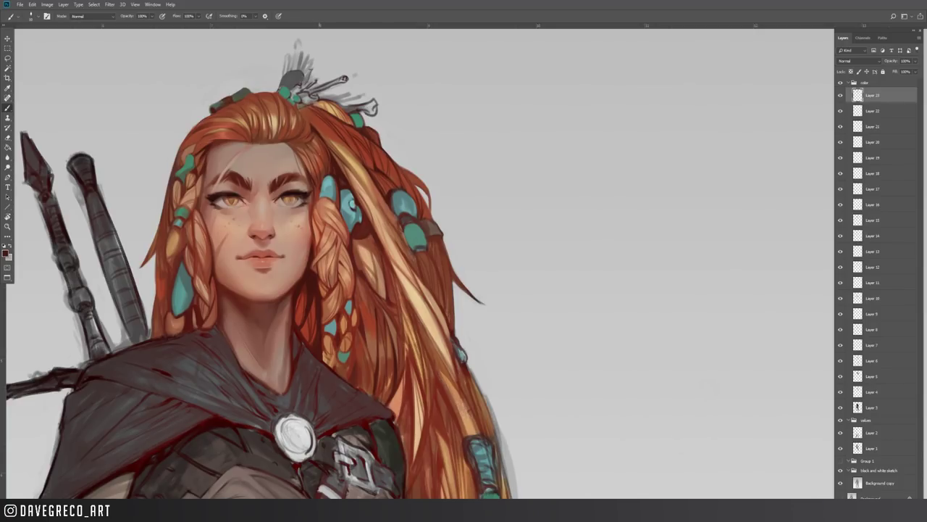
left_click(319, 203, "alt")
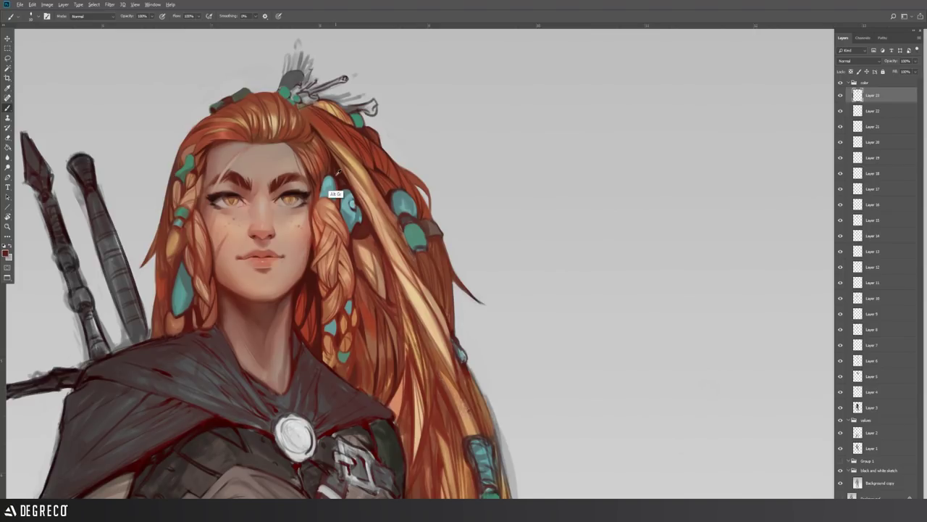
left_click(328, 192, "alt")
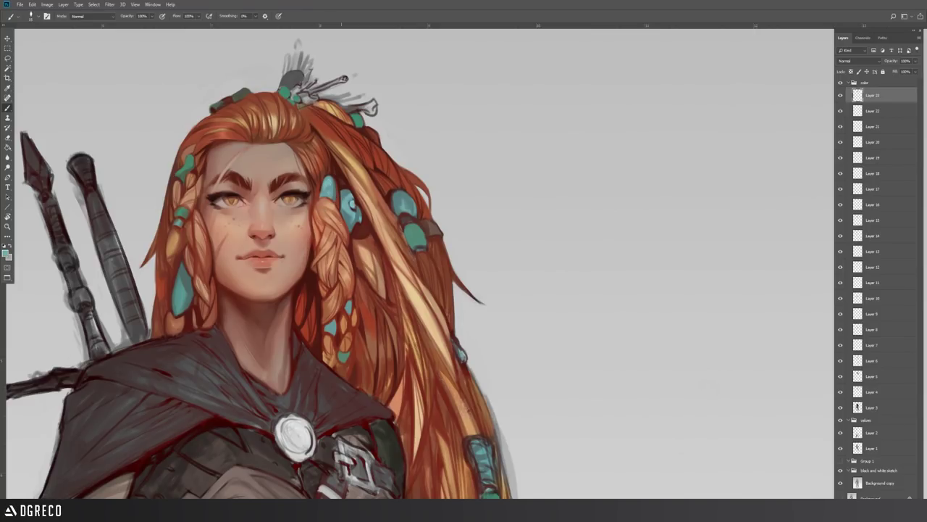
- Block in the knobbed end of the lower bone ornament in mid gray, cleaning its outline with the background gray
left_click(361, 105, "alt")
left_click_drag(370, 106, 374, 113)
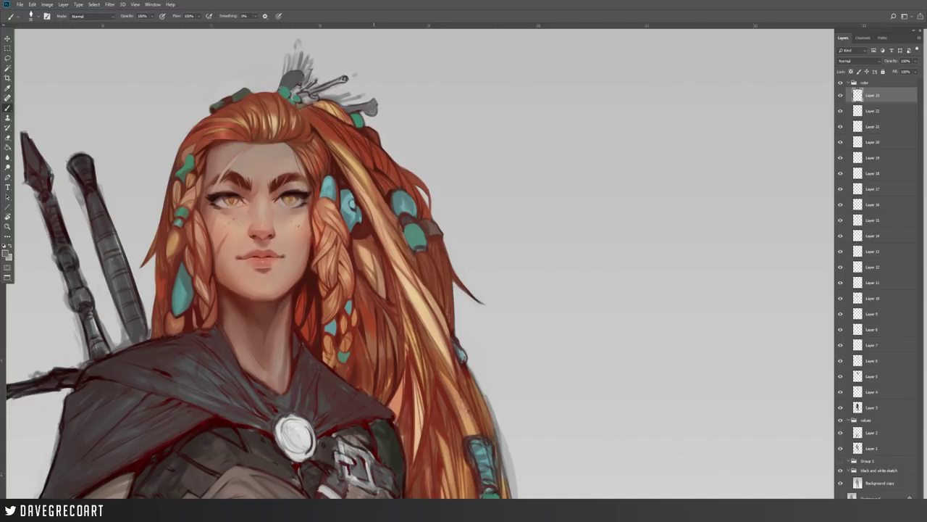
left_click(365, 99, "alt")
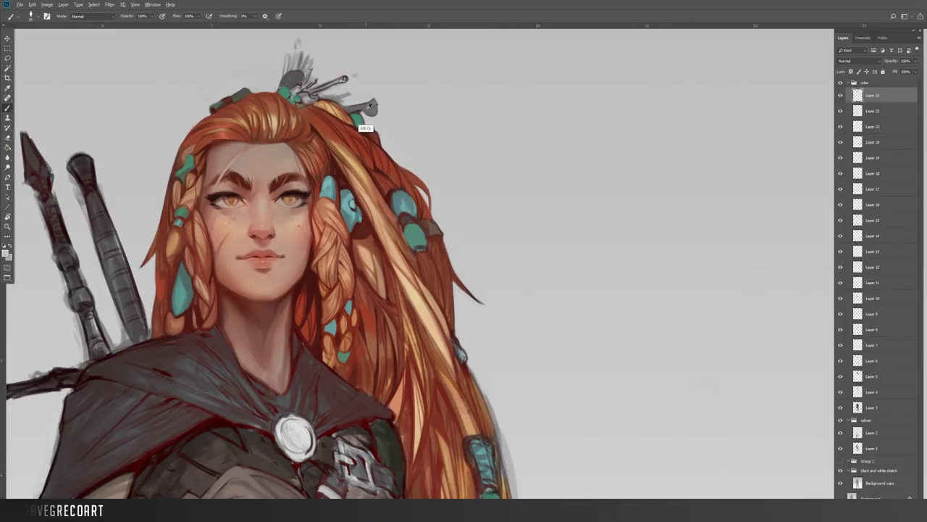
left_click(380, 99, "alt")
left_click(373, 105, "alt")
left_click(382, 95, "alt")
left_click(368, 108, "alt")
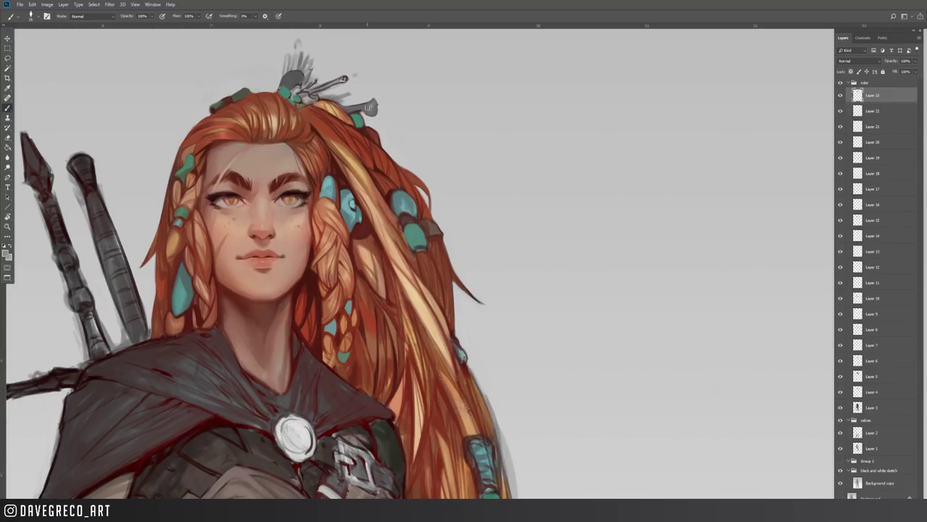
left_click(376, 105, "alt")
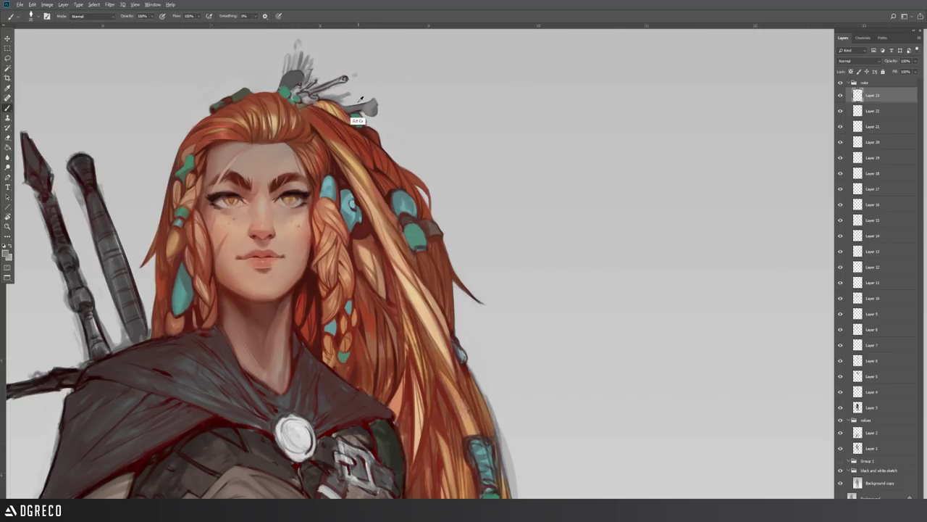
- Shade the lower bone ornament's knob and shaft with sampled dark and light grays
left_click(355, 131, "alt")
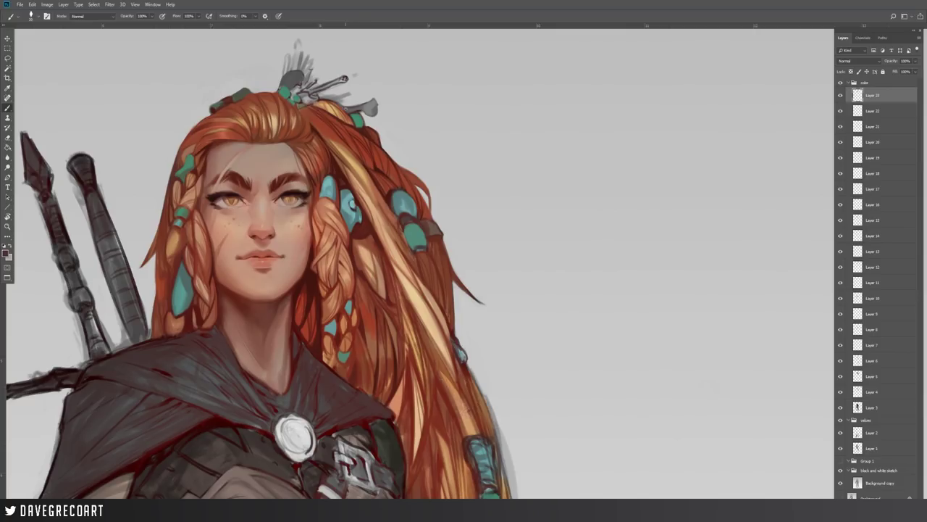
left_click(365, 106, "alt")
left_click(366, 105, "alt")
left_click(361, 107, "alt")
left_click(359, 110, "alt")
left_click(367, 109, "alt")
left_click(368, 110, "alt")
left_click(360, 110, "alt")
left_click(378, 103, "alt")
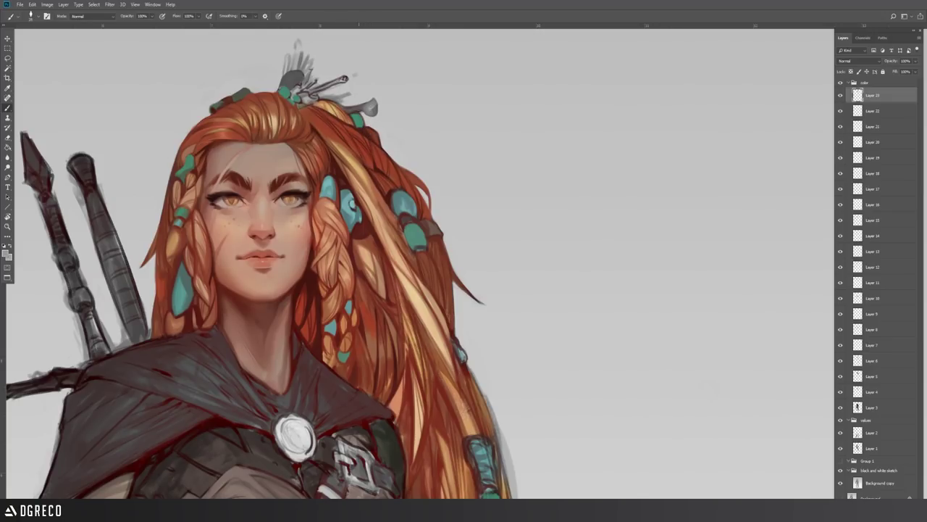
left_click(362, 105, "alt")
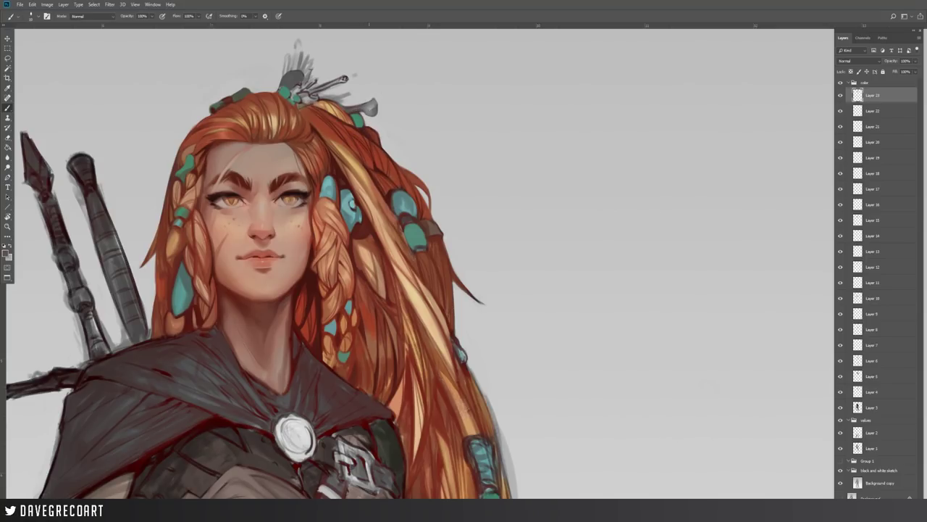
- Refine the lower bone's shaft and its edges above the green bead with sampled tones
left_click(347, 99, "alt")
left_click(346, 109, "alt")
left_click(342, 100, "alt")
left_click(349, 115, "alt")
left_click(350, 114, "alt")
- Paint sampled orange and reddish-brown strands from the ponytail base down its upper length
left_click(302, 106, "alt")
left_click(300, 117, "alt")
left_click(298, 112, "alt")
left_click(316, 128, "alt")
left_click_drag(310, 114, 333, 130)
left_click(380, 169, "alt")
left_click_drag(360, 154, 372, 165)
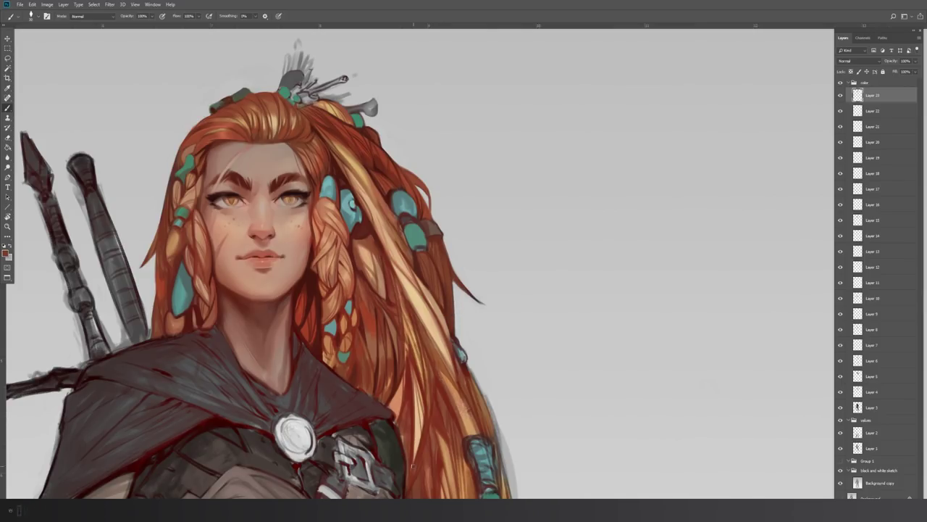
- Clean up the green bead below the feathers and paint the crown band green with dark red edges
left_click(276, 90, "alt")
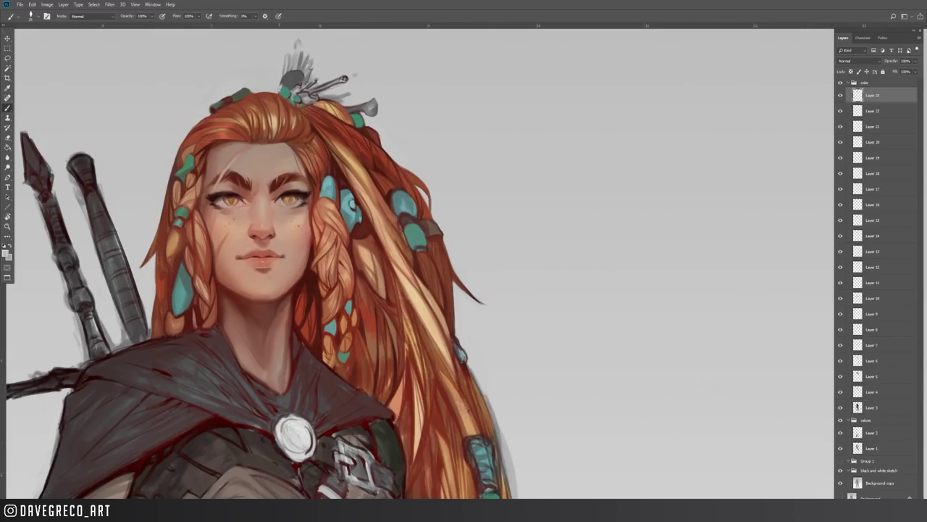
left_click(287, 110, "alt")
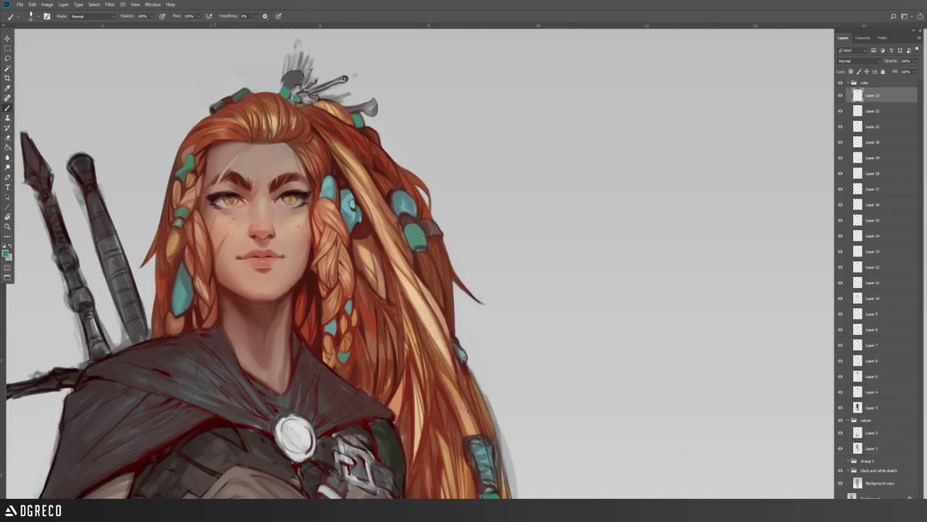
left_click(238, 104, "alt")
left_click(232, 101, "alt")
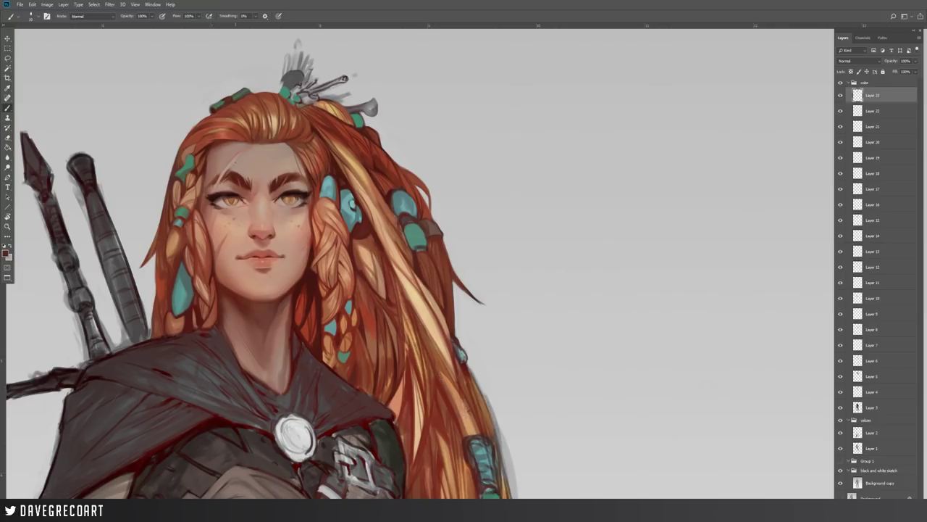
- Rework the outer corner of the eye nearest the scar with sampled skin and dark brown tones
left_click(217, 200, "alt")
left_click(219, 200, "alt")
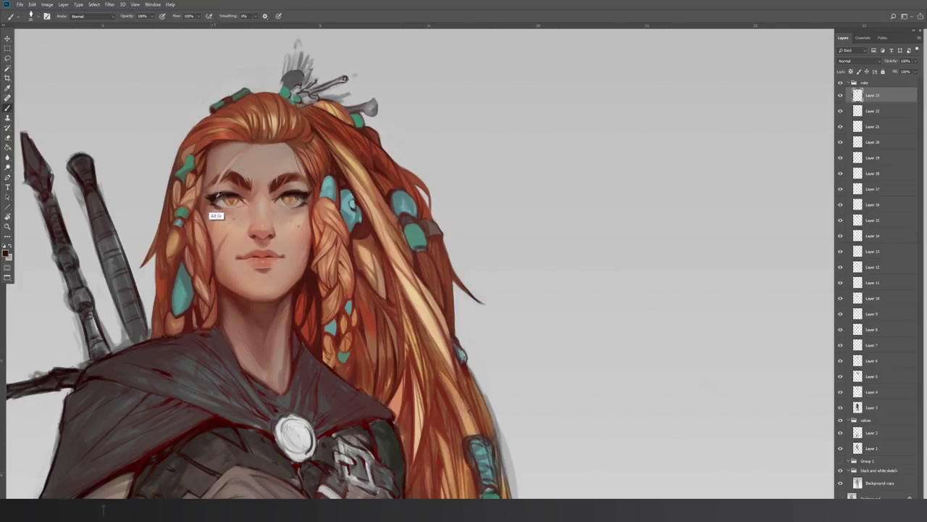
left_click(216, 206, "alt")
left_click(216, 207, "alt")
left_click_drag(213, 204, 220, 206)
left_click(217, 207, "alt")
left_click(217, 207, "alt")
left_click(219, 202, "alt")
left_click(219, 203, "alt")
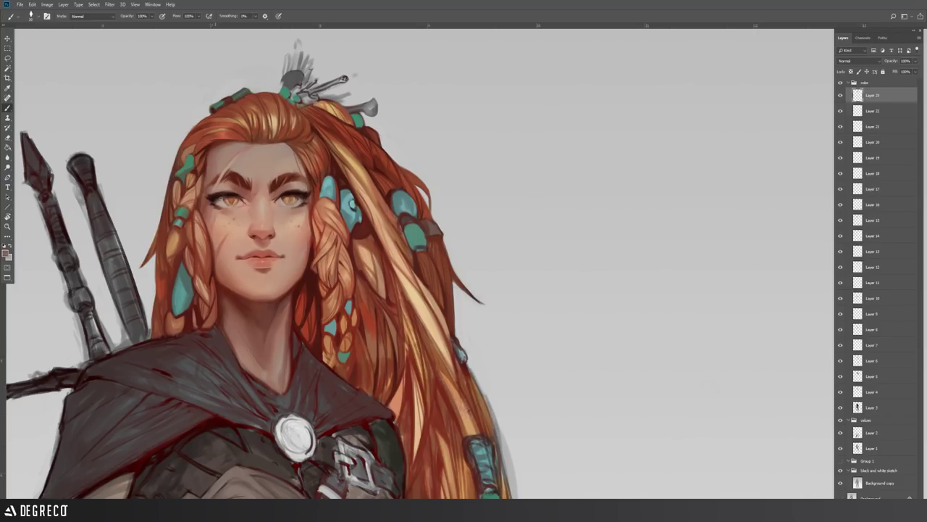
- Redefine the upper lash line of the eye nearest the scar with sampled dark brown
left_click(219, 202, "alt")
left_click(220, 198, "alt")
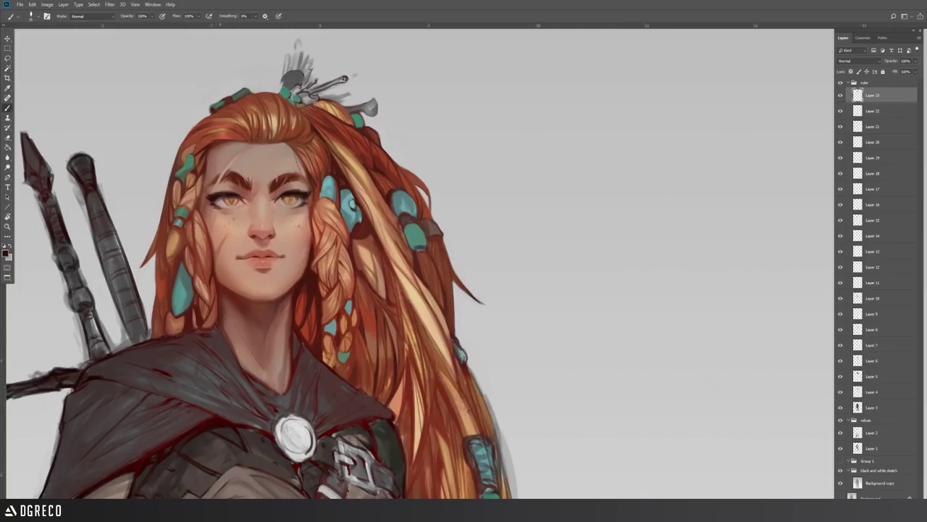
left_click(217, 199, "alt")
left_click(218, 197, "alt")
left_click_drag(216, 197, 226, 193)
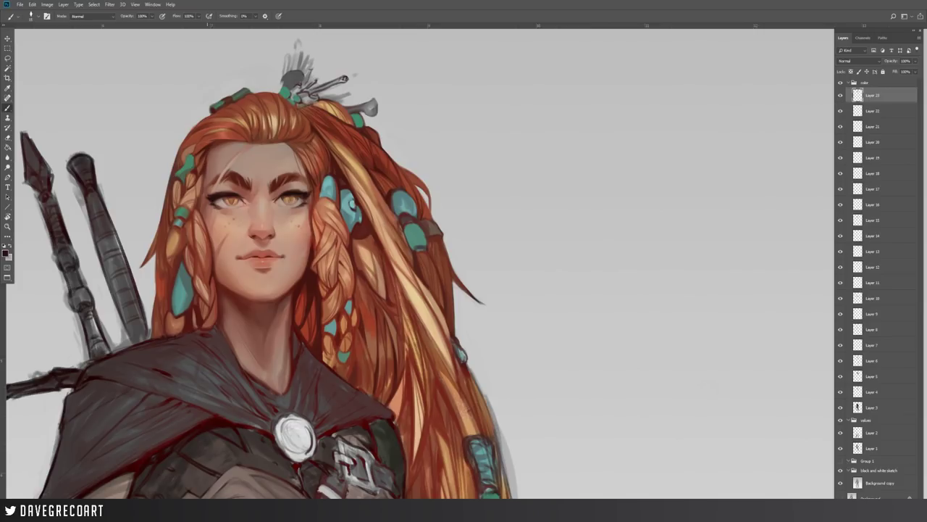
- Paint sampled reddish-brown and orange strands in the hair beside the temple above the large side braid
left_click(320, 167, "alt")
left_click(305, 166, "alt")
left_click(314, 178, "alt")
left_click(312, 177, "alt")
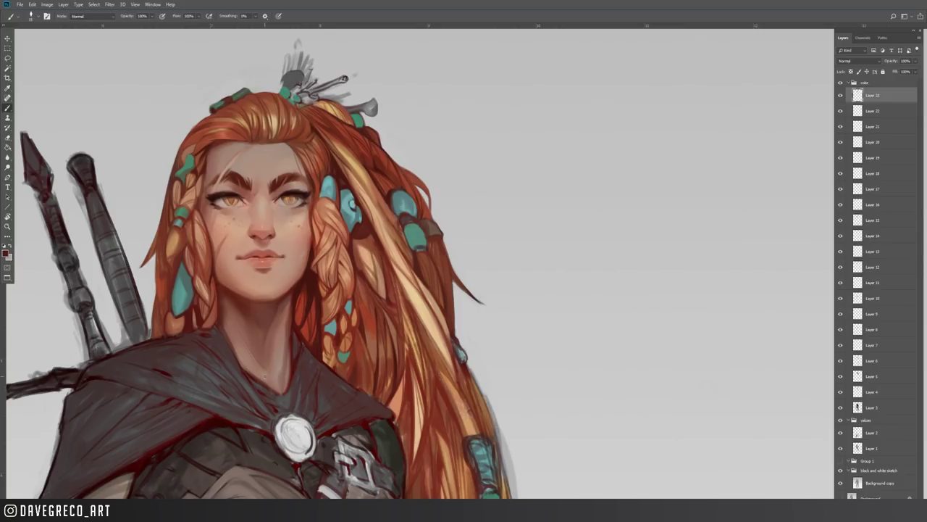
left_click(295, 109, "alt")
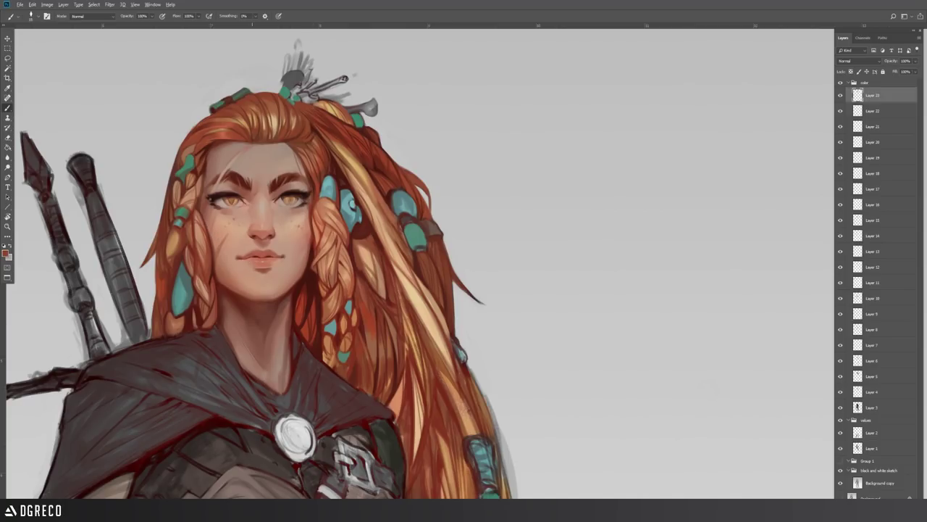
- Flip the canvas horizontally and refine the upper ponytail near its base with sampled orange and brown strands
key("ctrl+shift+h")
left_click_drag(201, 215, 198, 216)
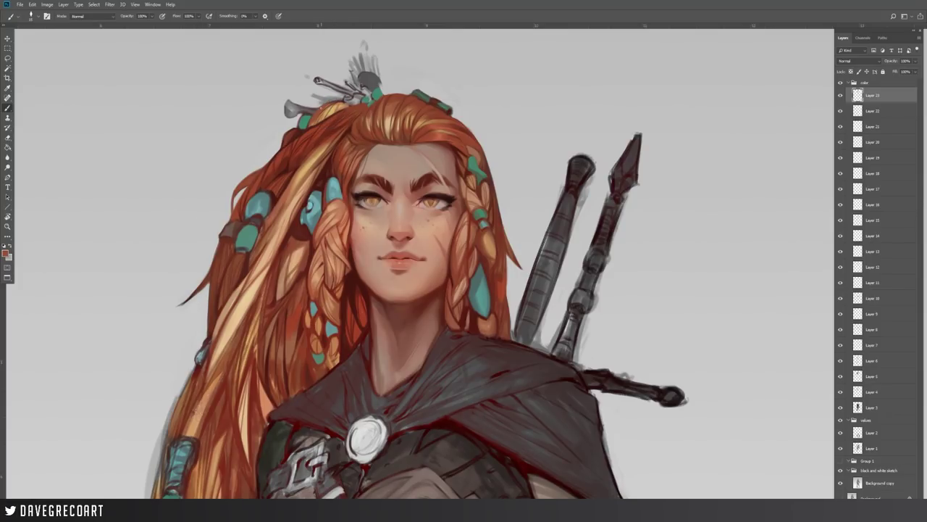
left_click(312, 121, "alt")
left_click(324, 128, "alt")
left_click(310, 127, "alt")
left_click(314, 127, "alt")
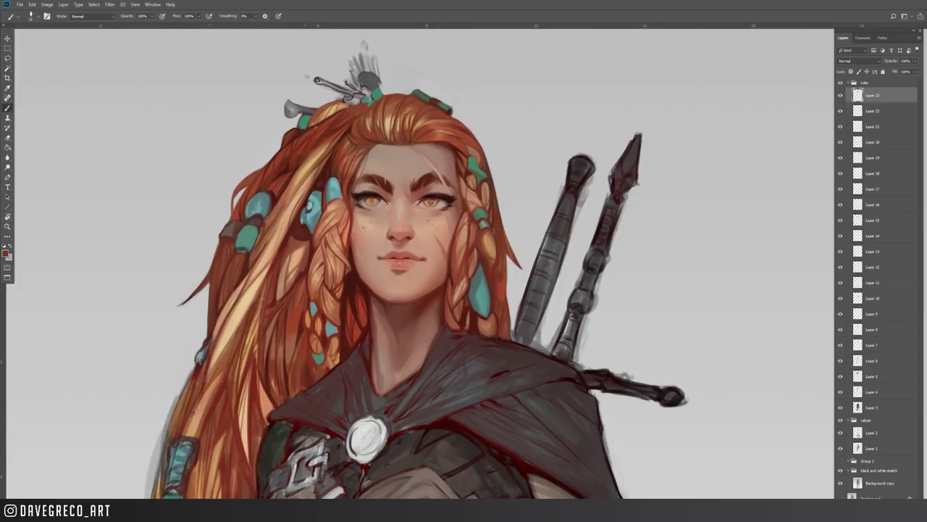
left_click(314, 127, "alt")
- Refine the swept-back hair between the hairline and ponytail base with sampled orange, dark red and light tan tones
left_click(343, 143, "alt")
left_click(353, 128, "alt")
left_click(354, 132, "alt")
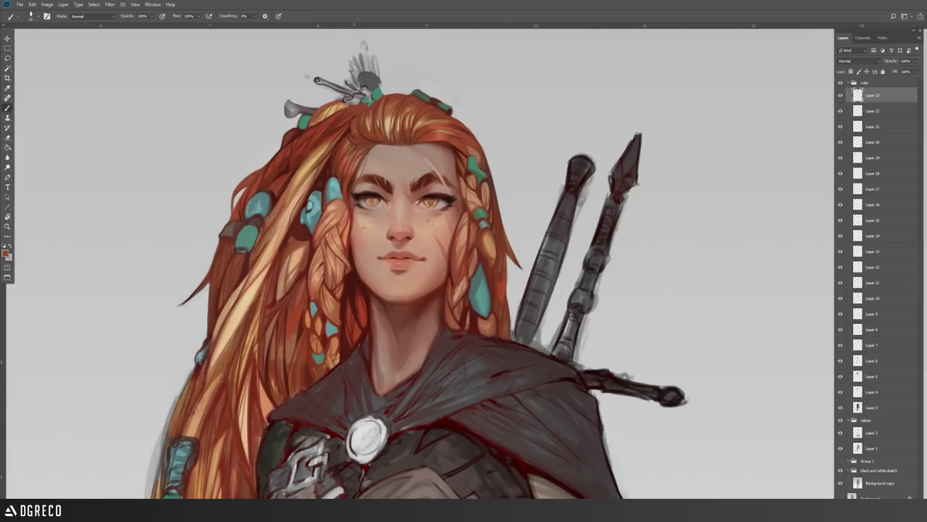
left_click(350, 147, "alt")
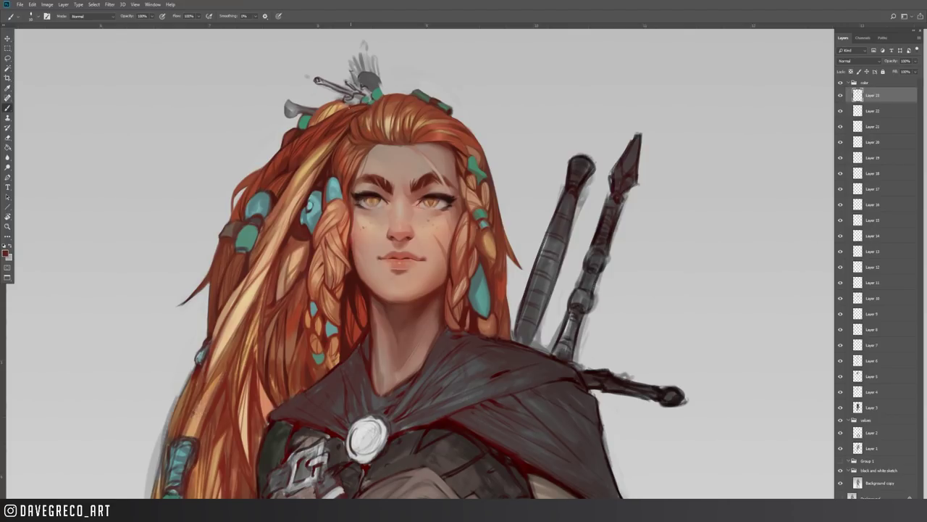
left_click(346, 102, "alt")
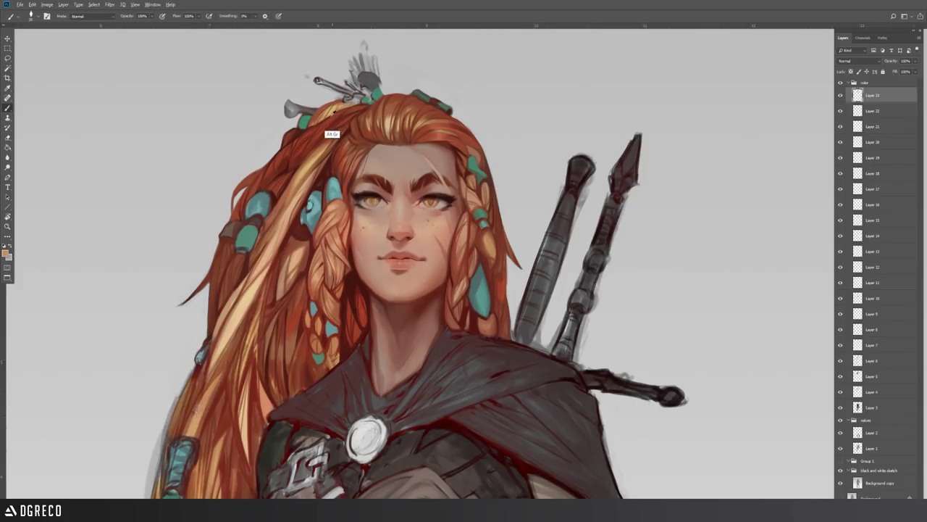
- Break up the blonde ponytail strand above the round turquoise ornament with sampled dark red-brown strokes
left_click(300, 152, "alt")
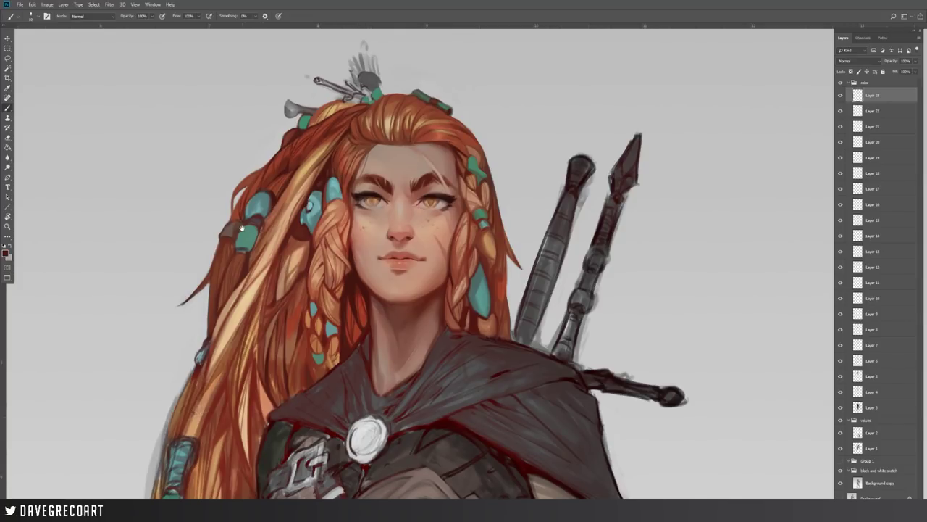
left_click_drag(229, 231, 218, 233)
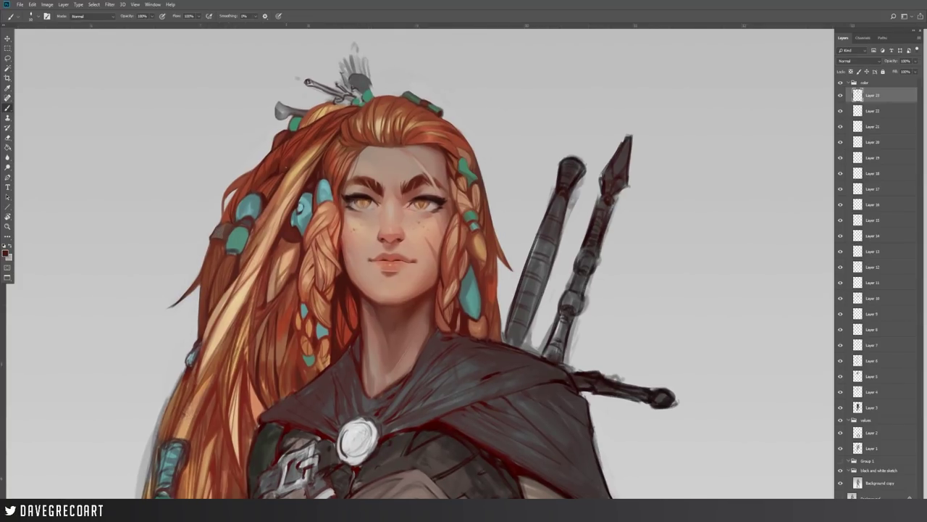
left_click(287, 164, "alt")
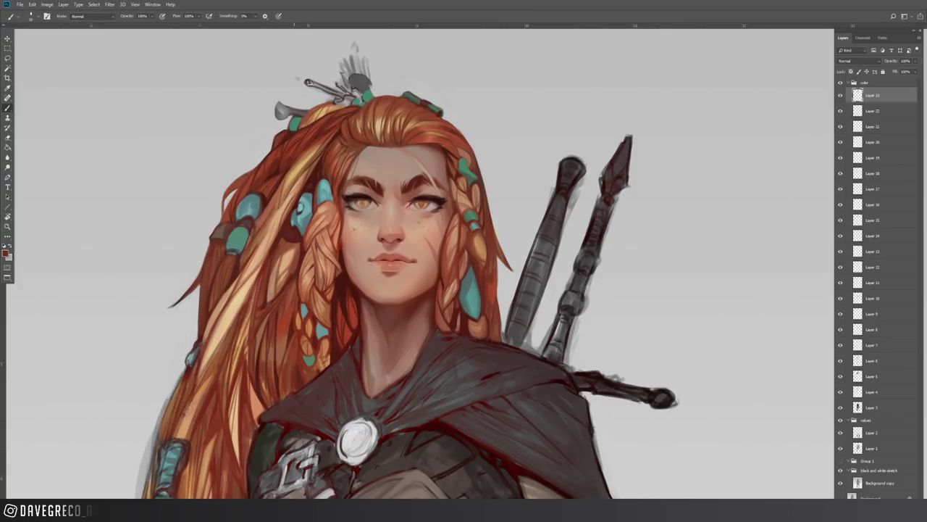
left_click_drag(290, 175, 287, 190)
left_click_drag(307, 153, 300, 170)
- Paint sampled orange and brown strands along the ponytail between the paired beads and the round turquoise ornament
left_click(259, 224, "alt")
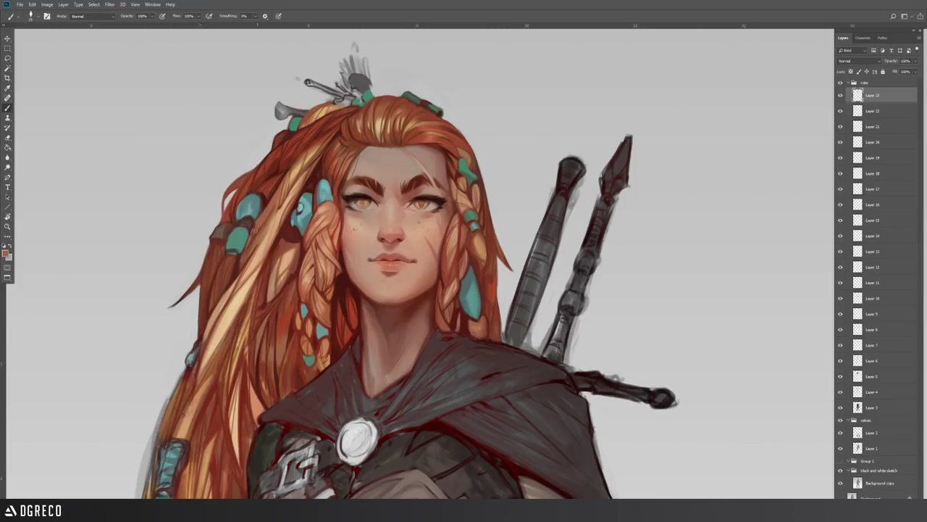
left_click(264, 202, "alt")
left_click_drag(250, 236, 245, 257)
left_click_drag(264, 221, 255, 236)
left_click(271, 218, "alt")
left_click(271, 243, "alt")
mouse_move(270, 221)
left_mouse_down()
mouse_move(254, 231)
mouse_move(267, 211)
left_mouse_up()
- Rework the ponytail strands beside and just below the green bead with sampled orange and dark brown tones
left_click(259, 233, "alt")
left_click(272, 210, "alt")
left_click(253, 243, "alt")
left_click(245, 265, "alt")
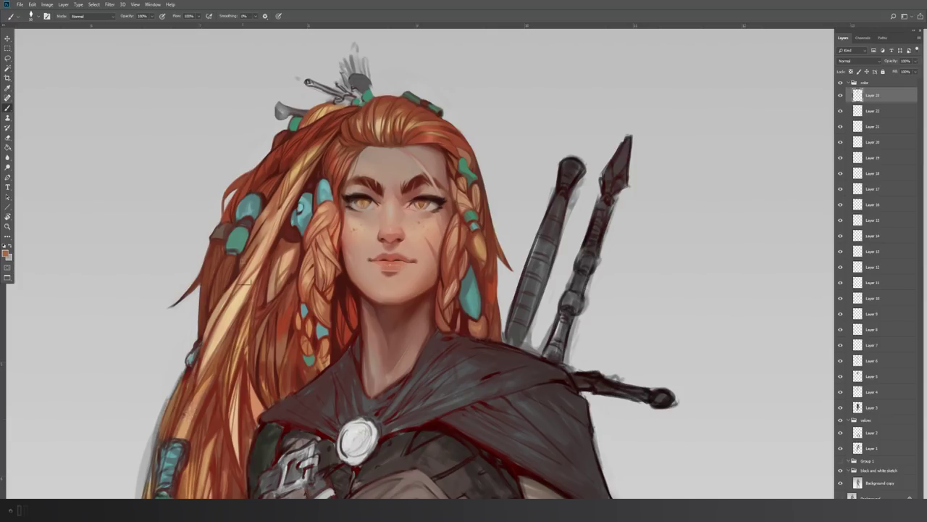
mouse_move(243, 257)
left_mouse_down()
mouse_move(237, 275)
mouse_move(241, 266)
left_mouse_up()
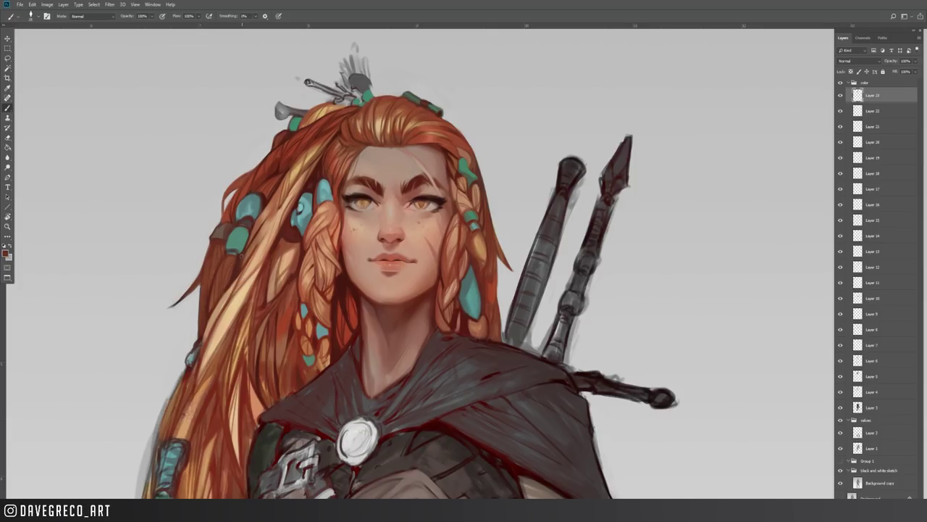
left_click(255, 260, "alt")
- Paint sampled dark red and reddish-brown strands in the loose hair between the blonde ponytail strand and the side braid
left_click_drag(301, 275, 287, 229)
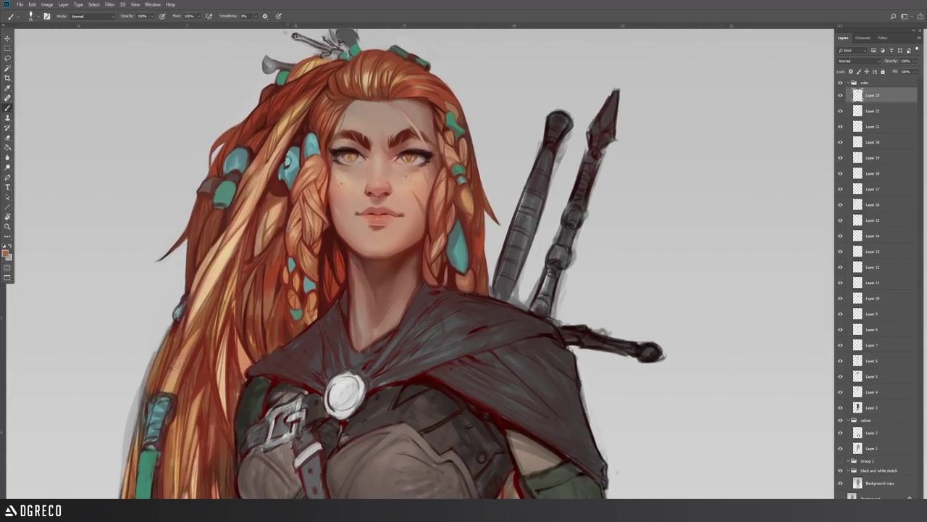
left_click(245, 347, "alt")
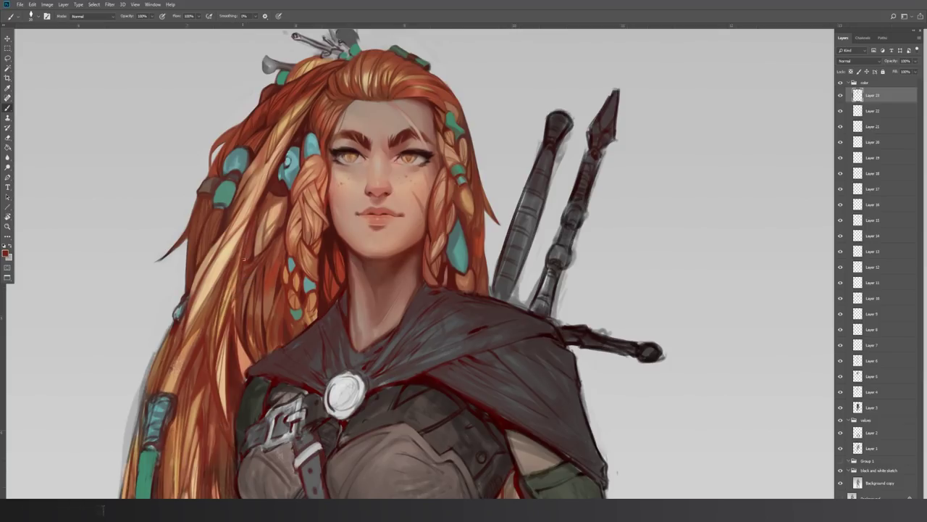
left_click(248, 268, "alt")
left_click(254, 259, "alt")
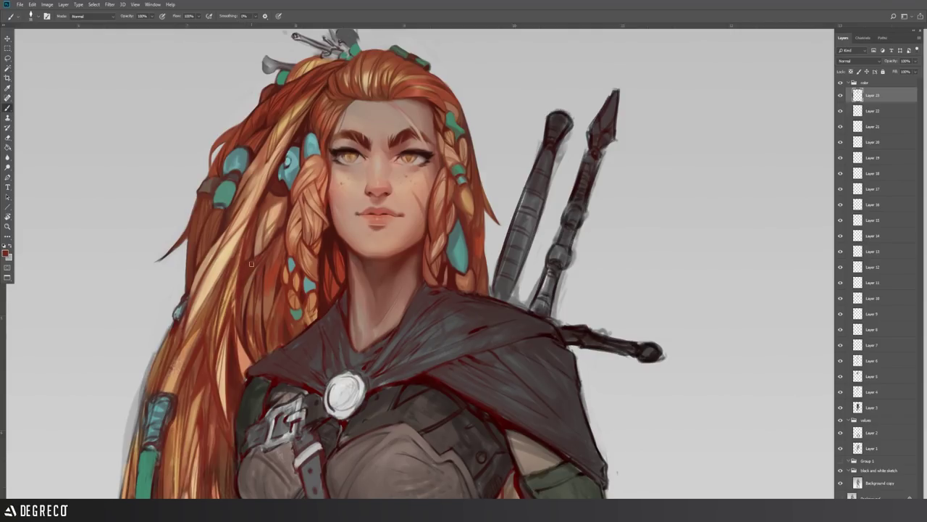
left_click(273, 239, "alt")
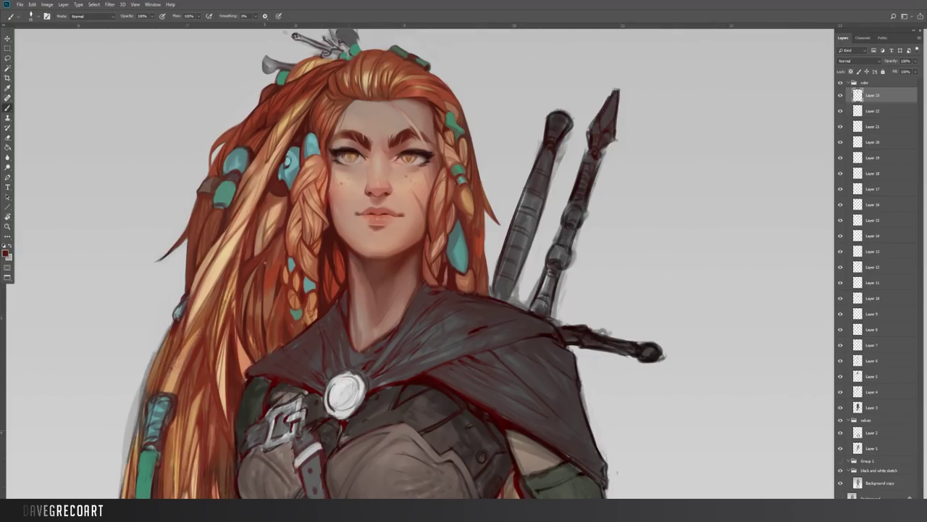
key("alt")
left_click(268, 263, "alt")
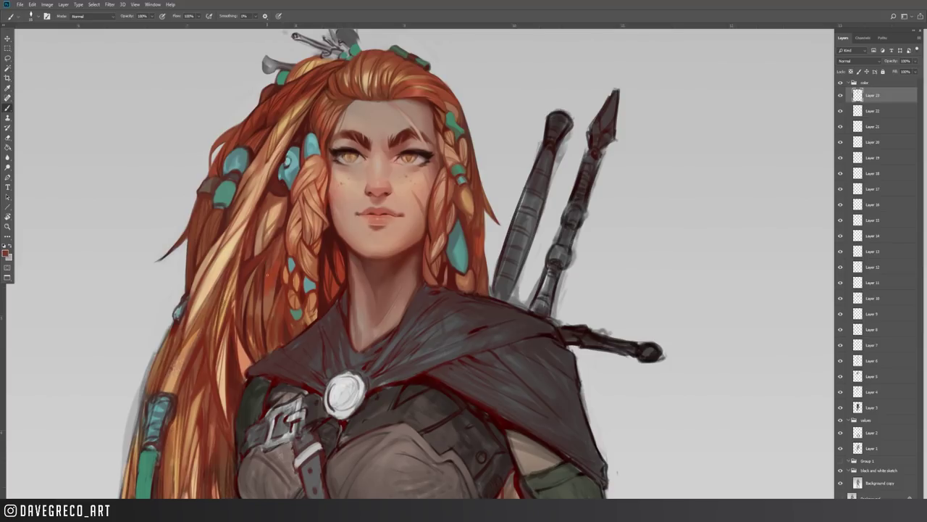
left_click(274, 292, "alt")
left_click(272, 276, "alt")
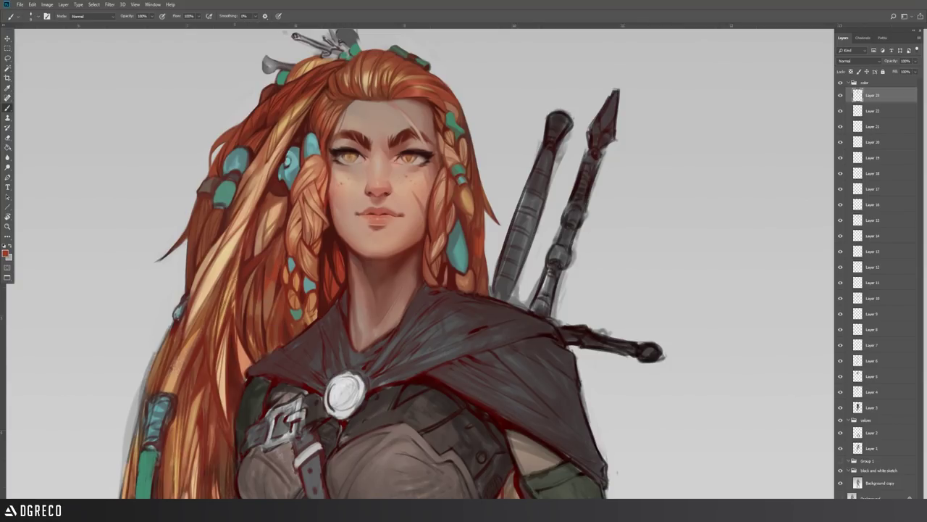
- Flip the canvas horizontally back to its original orientation
left_click(7, 226)
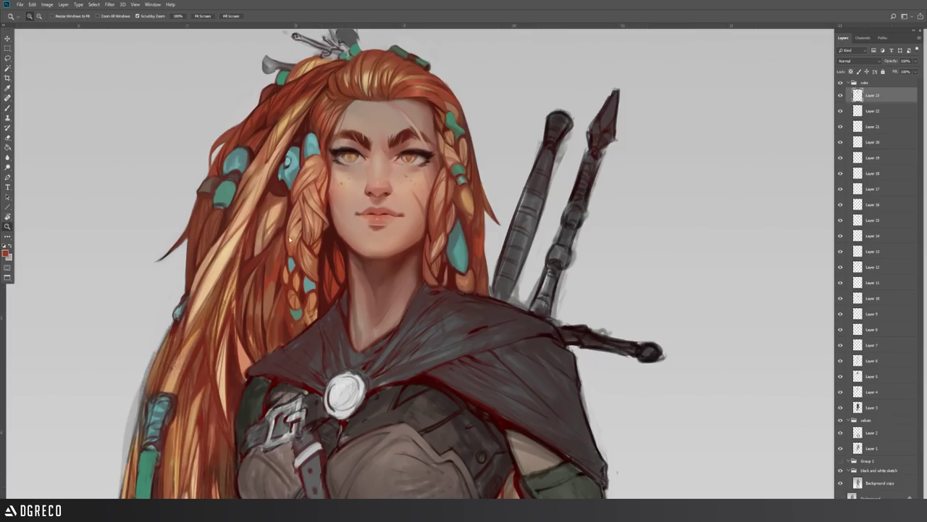
left_click(274, 210)
left_click_drag(284, 311, 354, 164)
left_click(364, 198, "alt")
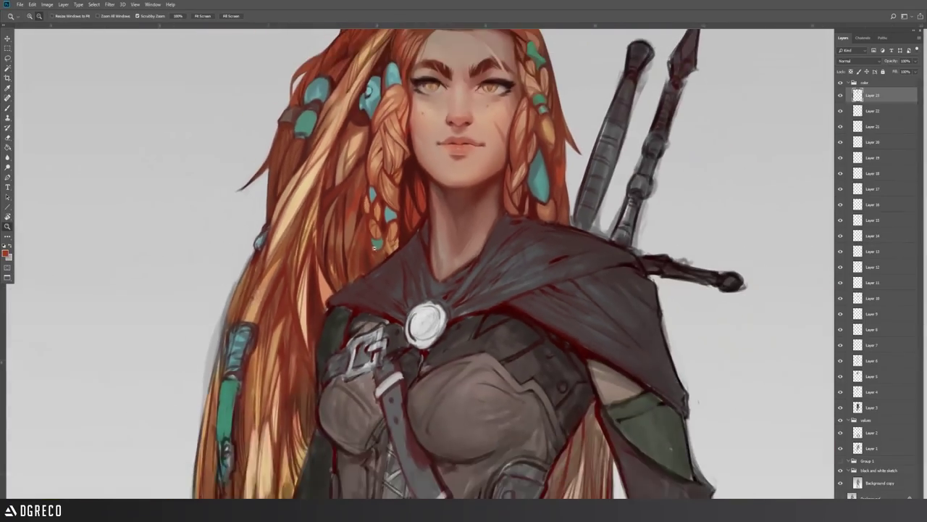
left_click_drag(397, 299, 370, 345)
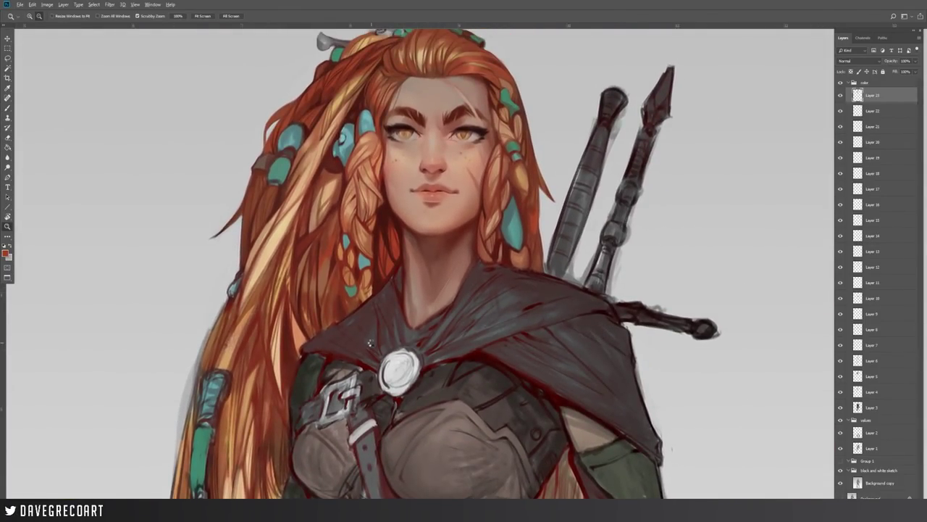
key("ctrl+alt+h")
left_click_drag(301, 251, 349, 237)
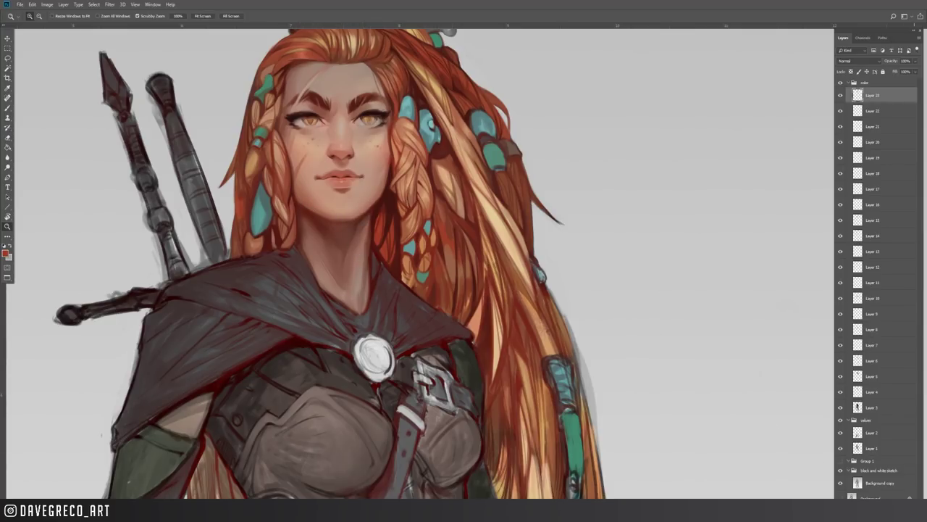
- Add a new layer at the top of the color group with its blending mode set to Overlay
key("ctrl+shift+n")
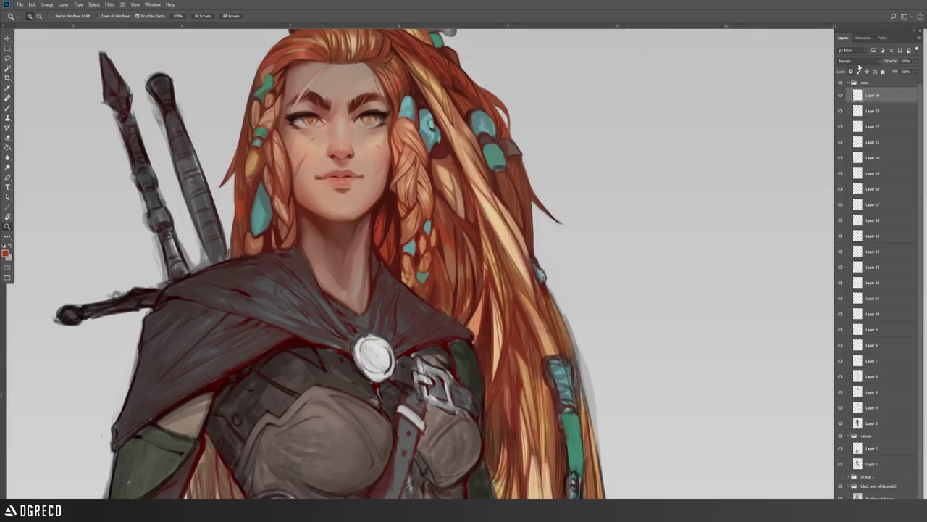
left_click(859, 62)
left_click(863, 155)
- Airbrush a warm red glow over the neck and jaw using the DG_MainAIRBRUSH brush with color a35446
key("b")
left_click(31, 16)
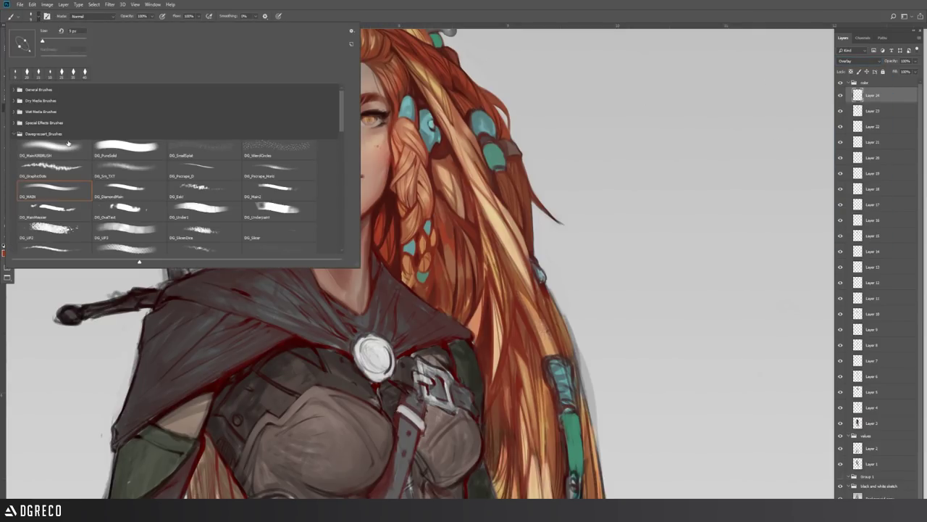
left_click(65, 151)
left_click(337, 4)
left_click(5, 253)
left_click(320, 223)
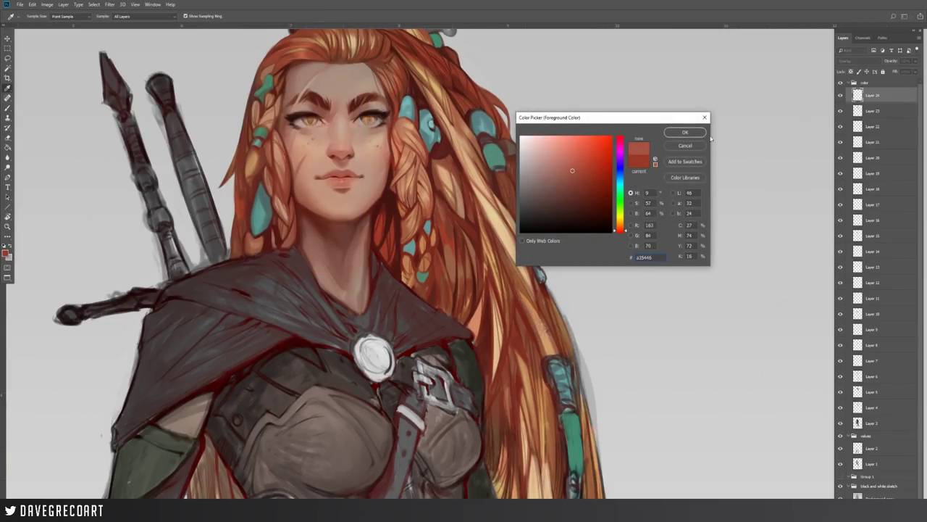
left_click(685, 132)
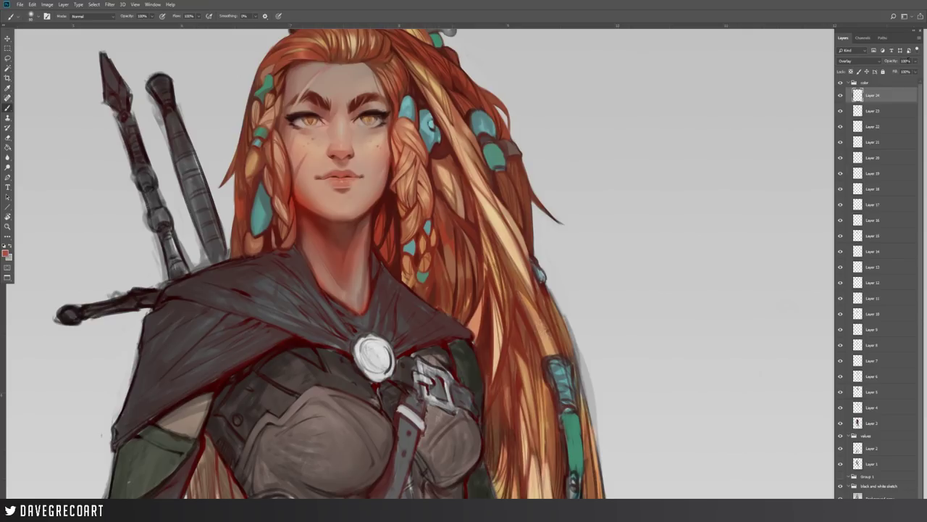
- Lower the Overlay layer's opacity to 63% and tint the lips and nose with a newly picked muted red
left_click(915, 61)
left_click_drag(914, 70, 904, 71)
left_click(6, 253)
left_click(569, 175)
left_click(684, 133)
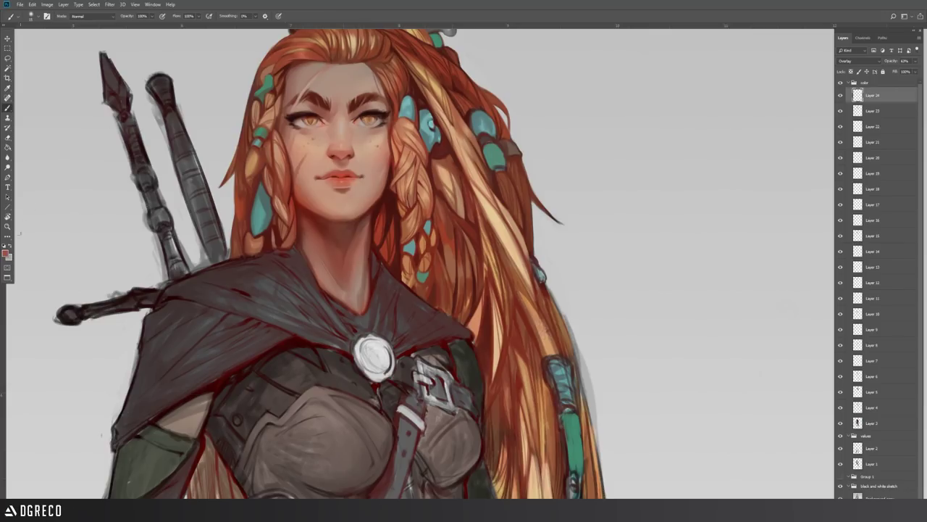
- Examine the warrior's overall colors from a distance and the tinted face up close
left_click(7, 227)
left_click(159, 201, "alt")
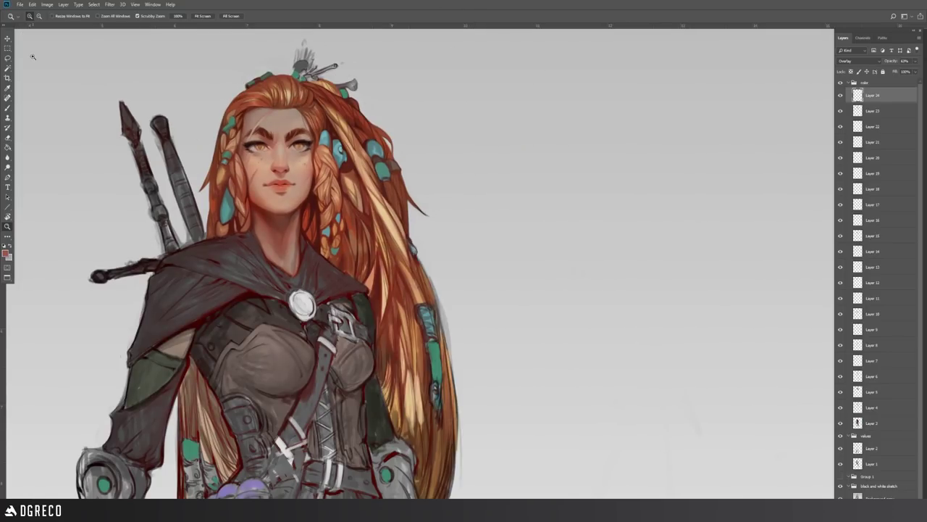
left_click(7, 49)
left_click(9, 227)
left_click(187, 209, "alt")
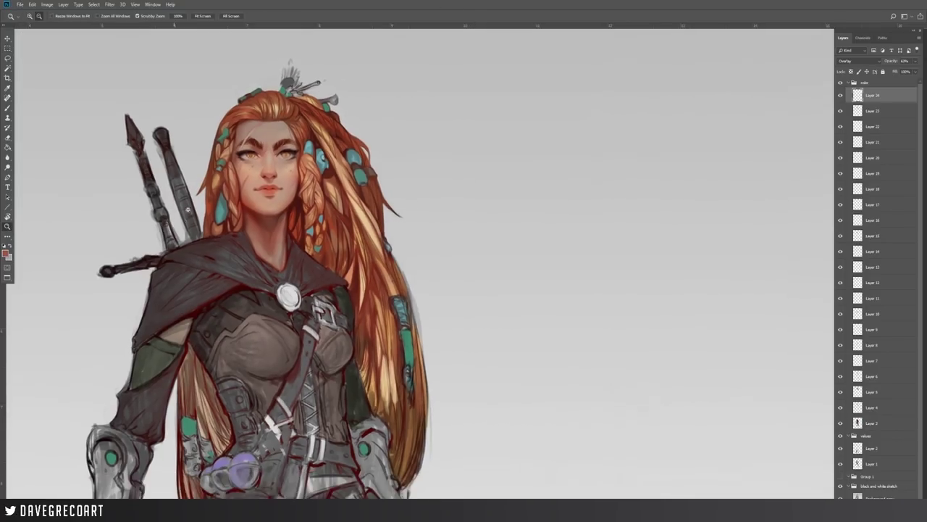
left_click(188, 209, "alt")
left_click_drag(187, 209, 280, 258)
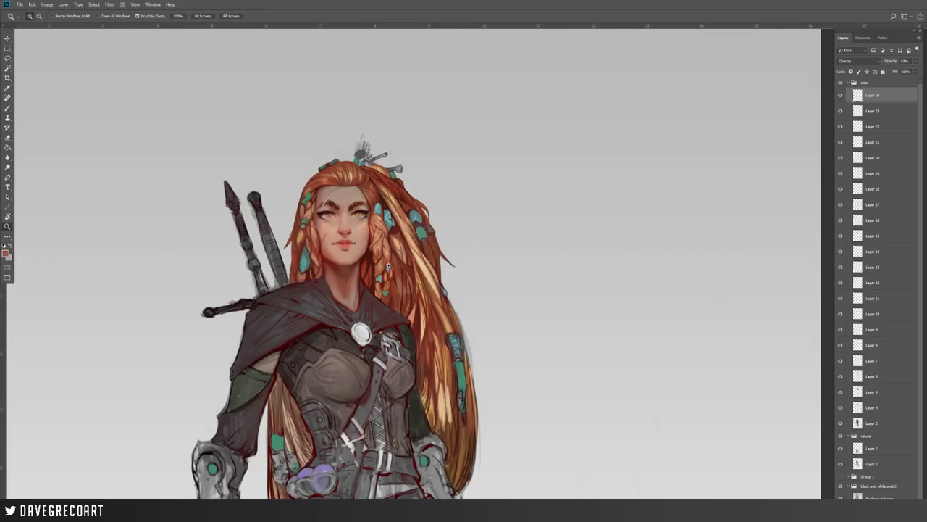
left_click(335, 261)
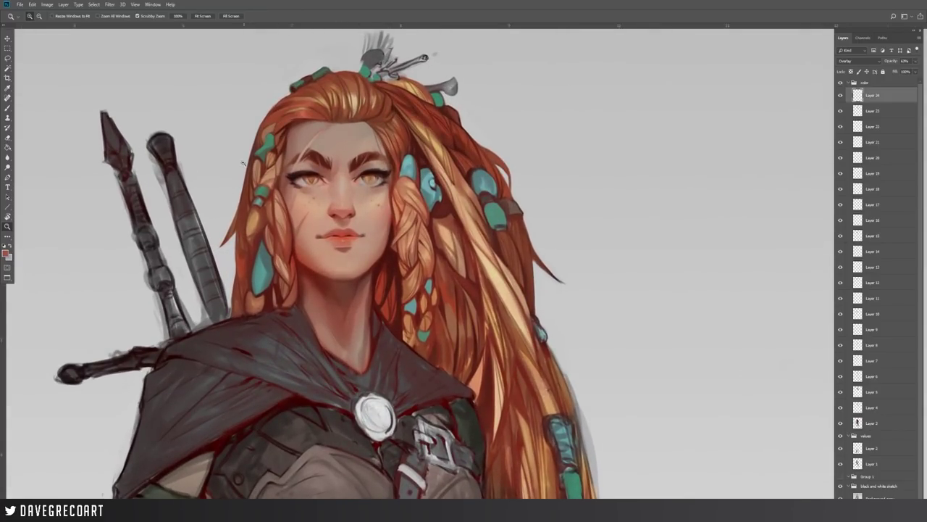
- Soften the red tint on the lips with the Eraser and add a new Normal layer above the Overlay layer
left_click(7, 137)
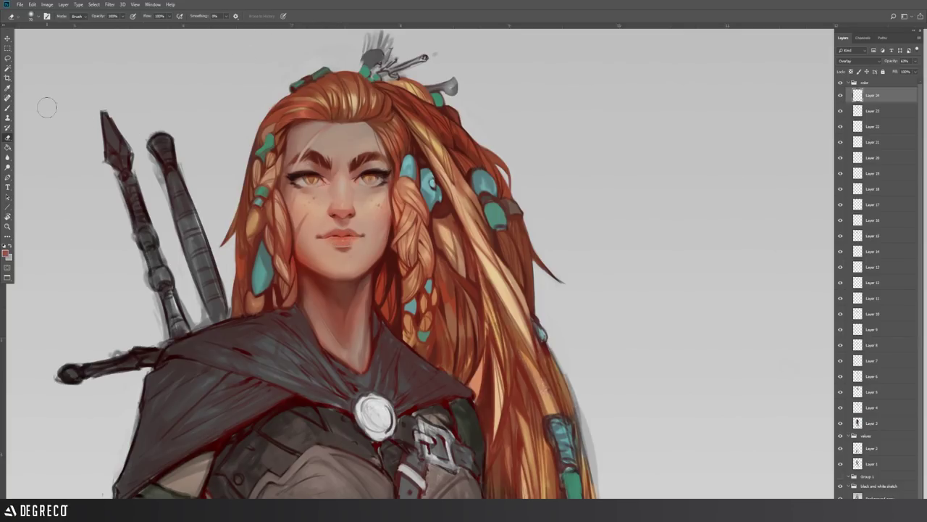
left_click(8, 108)
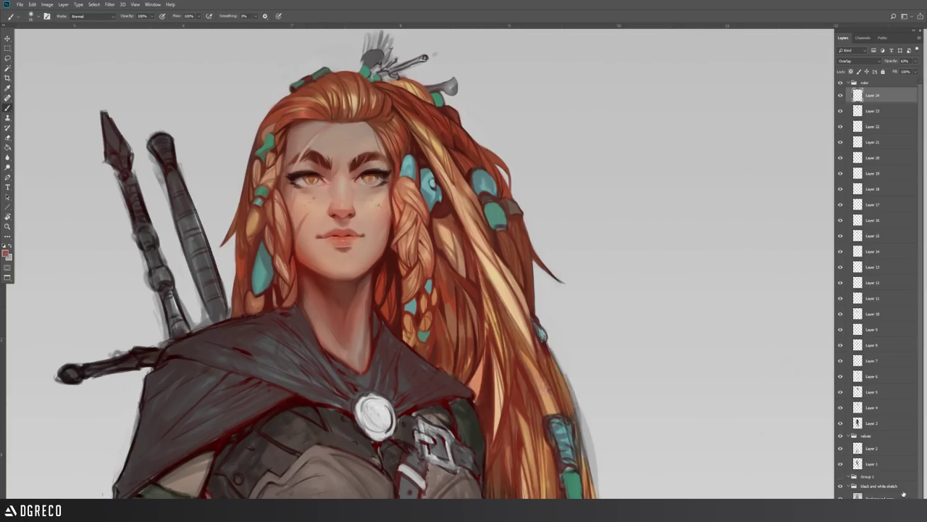
left_click(897, 511)
left_click_drag(567, 342, 571, 386)
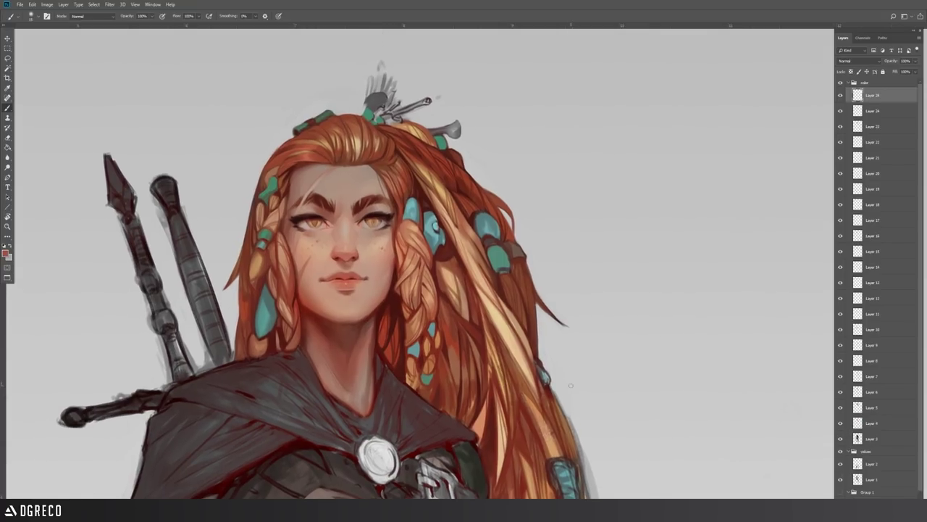
- Paint out the feather ornament above the crown with a brush preset and sampled background greys
left_click(34, 16)
left_click(56, 193)
left_click(426, 118, "alt")
mouse_move(382, 57)
left_mouse_down()
mouse_move(365, 91)
mouse_move(380, 74)
mouse_move(397, 83)
mouse_move(360, 110)
mouse_move(396, 107)
left_mouse_up()
left_click(385, 101, "alt")
left_click(389, 91, "alt")
left_click(393, 95, "alt")
left_click(400, 94, "alt")
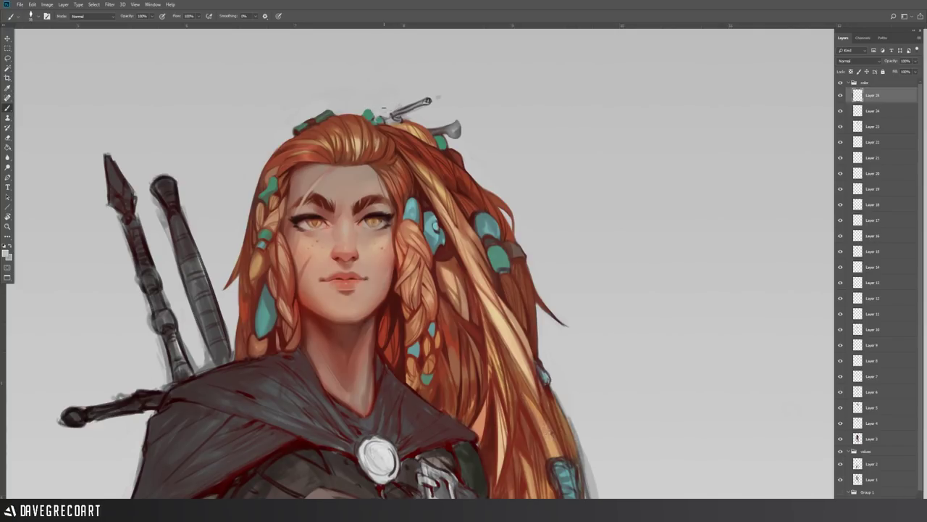
- Paint out the sketched hairpin behind the crown with sampled background grey and clean up the adjoining hair edge
mouse_move(432, 100)
left_mouse_down()
mouse_move(391, 117)
mouse_move(407, 116)
left_mouse_up()
left_click(410, 99, "alt")
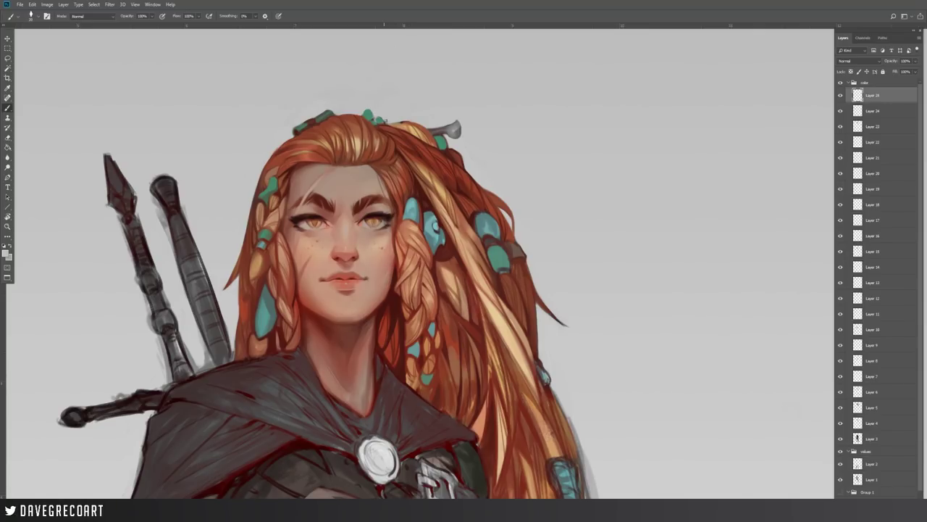
left_click(406, 141, "alt")
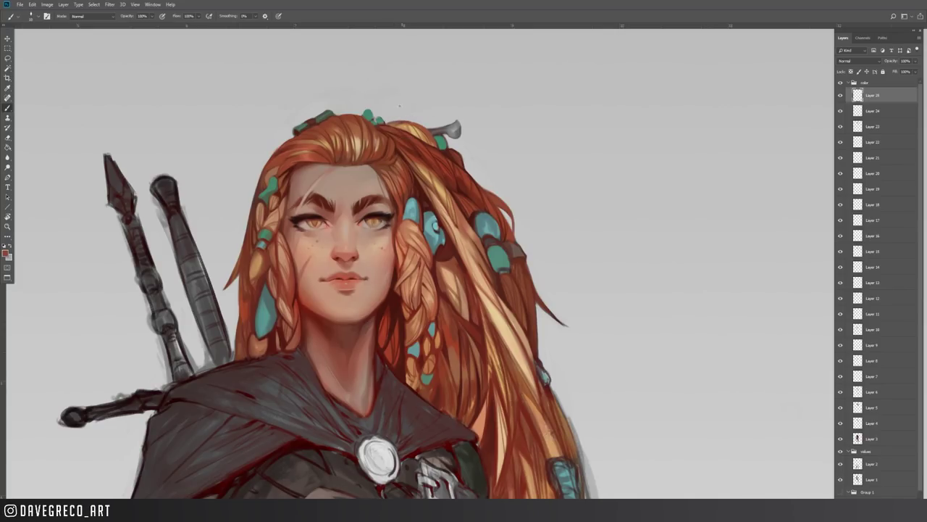
- Refine the teal ornament on the crown and the hair around it with sampled teal and red-orange tones
left_click(371, 119, "alt")
left_click(378, 118, "alt")
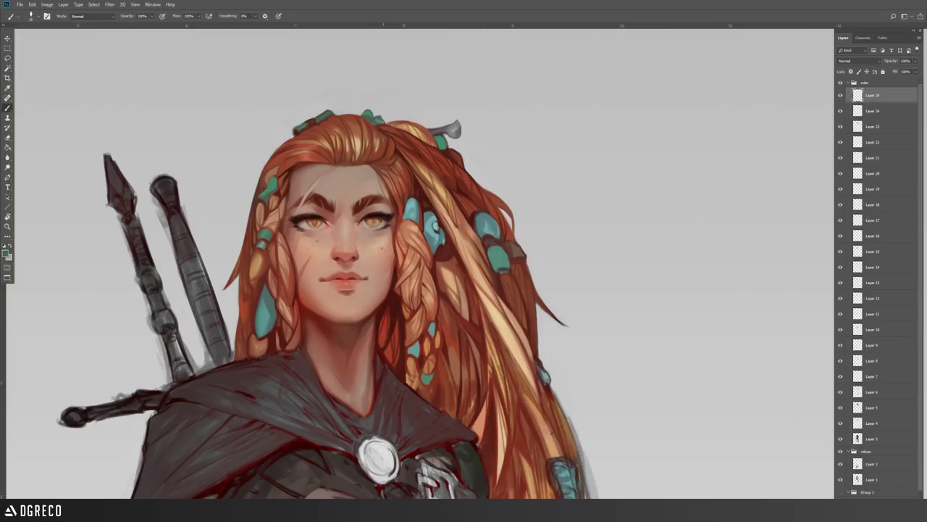
left_click(383, 118, "alt")
left_click(380, 126, "alt")
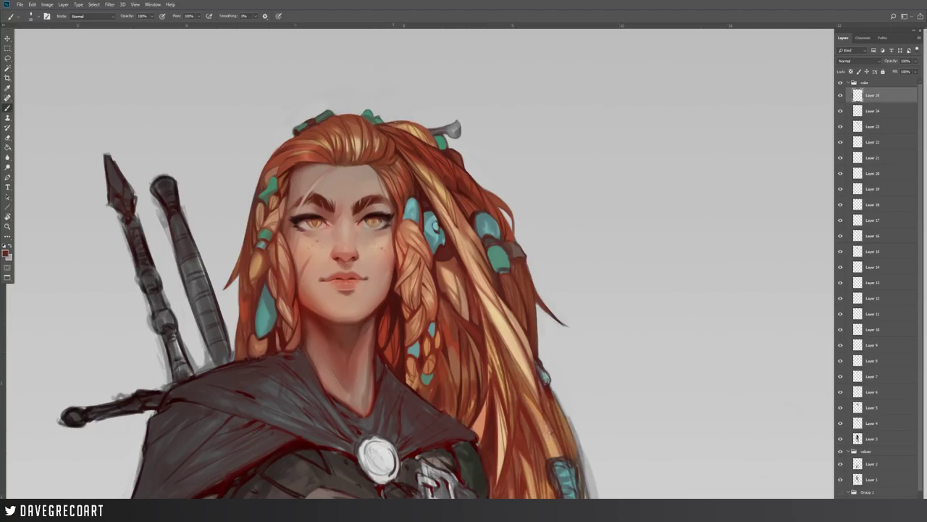
left_click(393, 142, "alt")
left_click(369, 148, "alt")
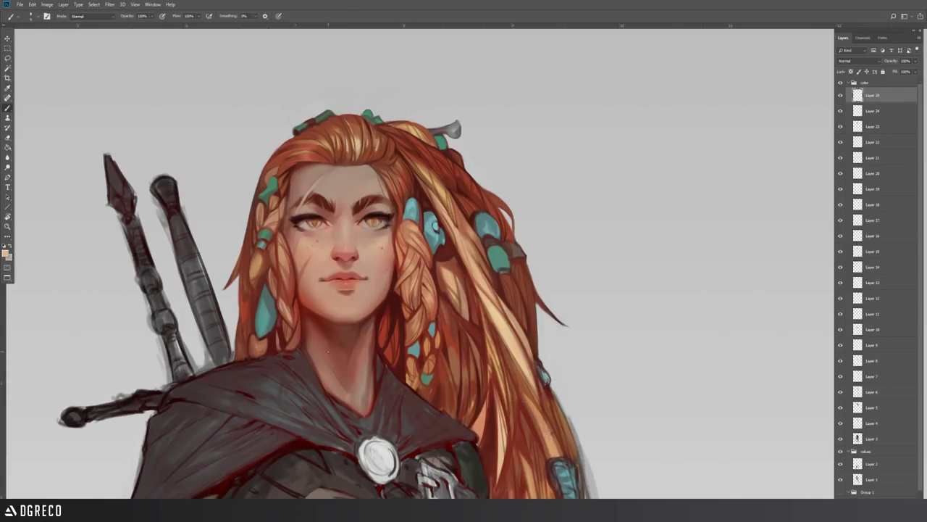
- Paint a new grey bone pin beside the crown's teal ornament, using the grey of the neighboring bone pin and sampled hair tones
left_click(384, 126, "alt")
left_click(436, 128, "alt")
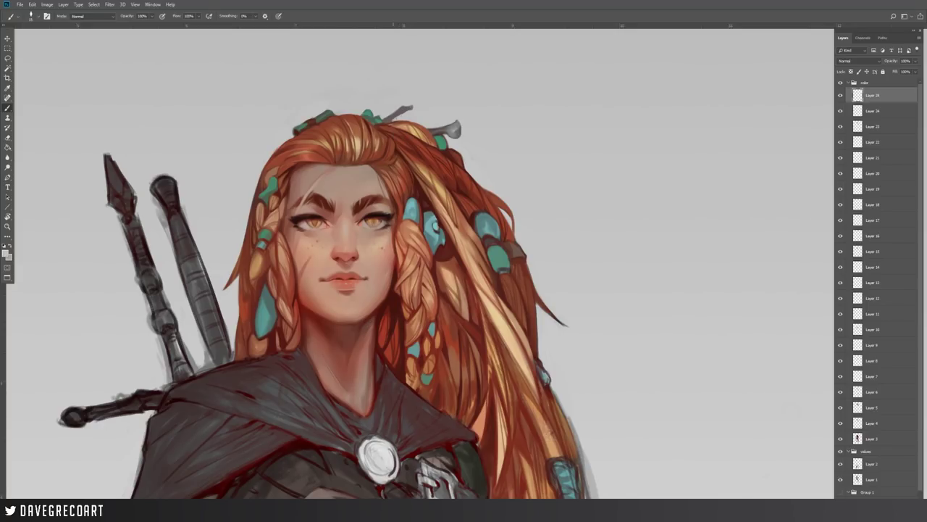
left_click(392, 116, "alt")
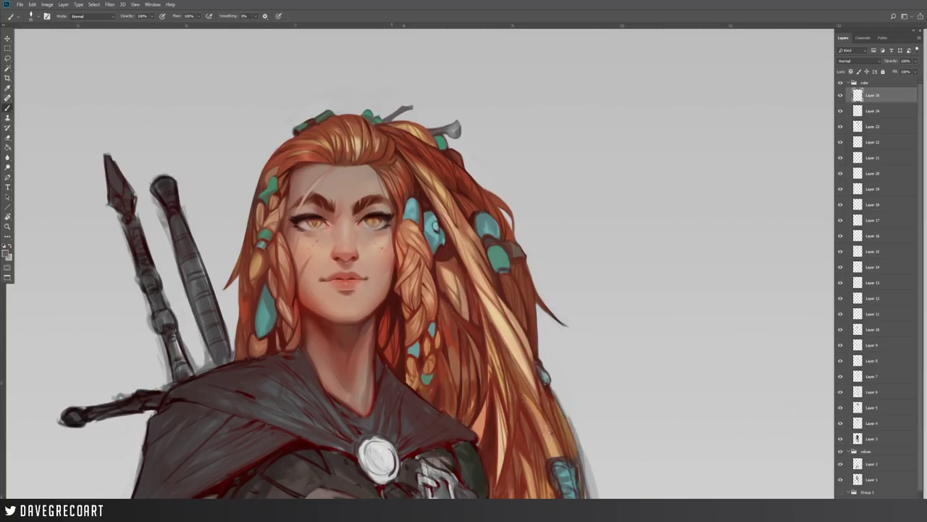
left_click(384, 128, "alt")
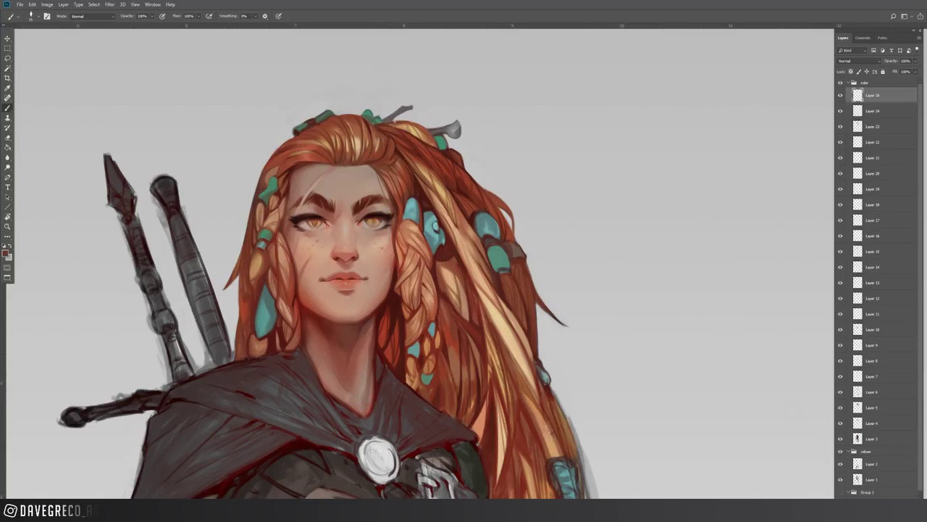
left_click(400, 133, "alt")
left_click(389, 117, "alt")
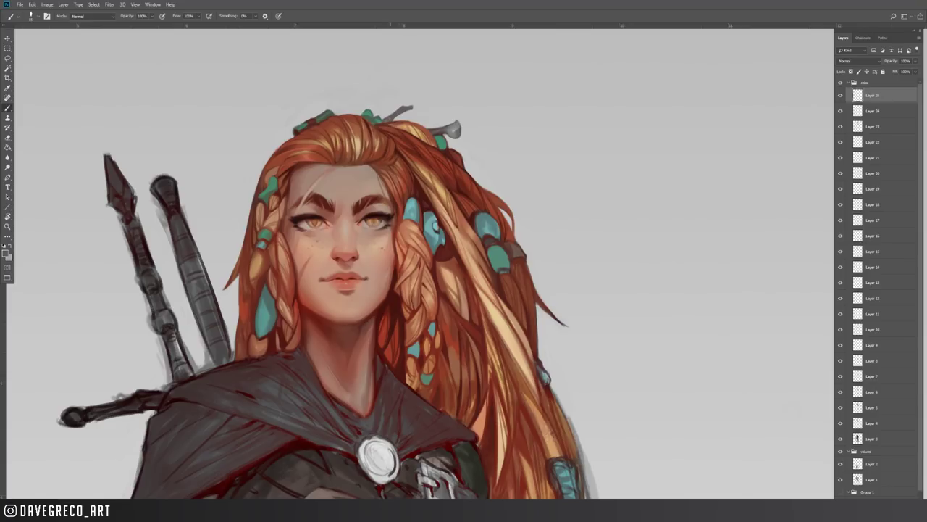
- Shade the new bone pin's shaft and clean up its edges with sampled dark and light greys
left_click(406, 114, "alt")
left_click(388, 118, "alt")
left_click(390, 118, "alt")
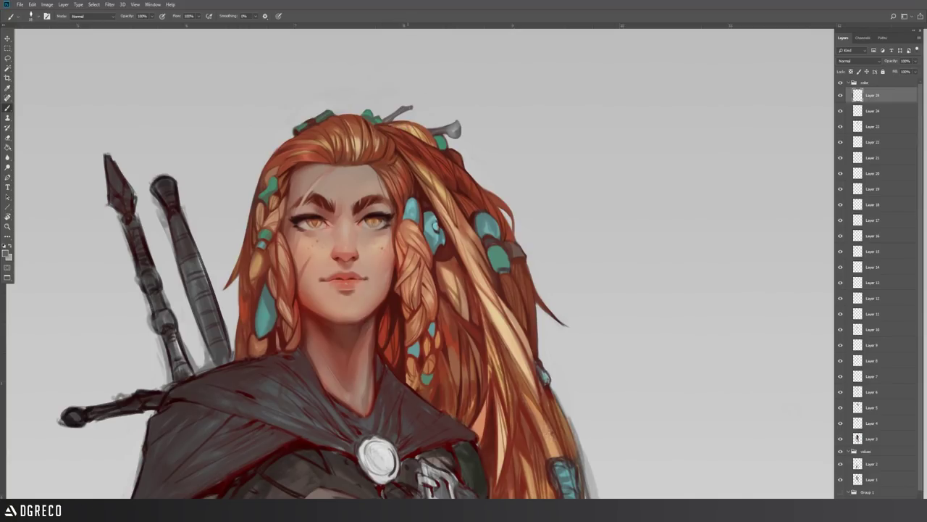
left_click(412, 112, "alt")
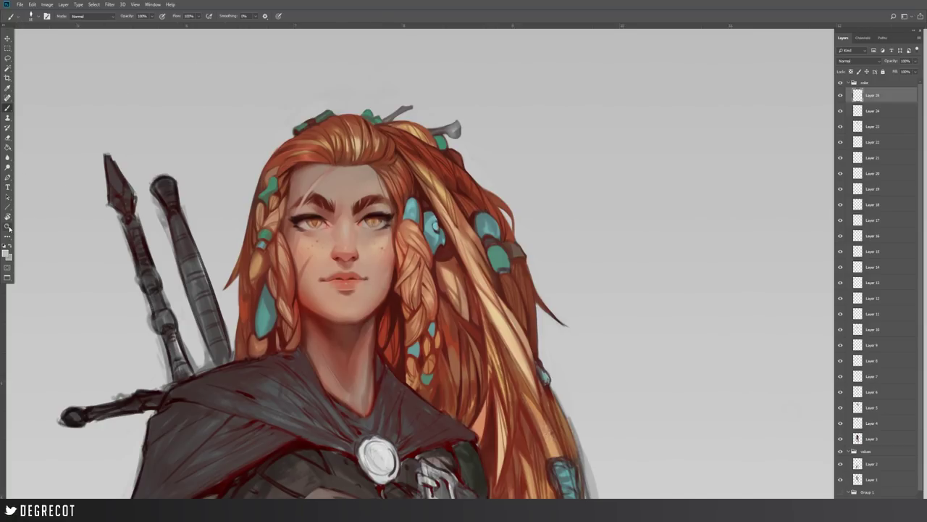
- Examine the head and reworked hair ornaments from a distance against the rest of the figure
key("z")
left_click(186, 177, "alt")
left_click(186, 176, "alt")
left_click_drag(271, 278, 288, 161)
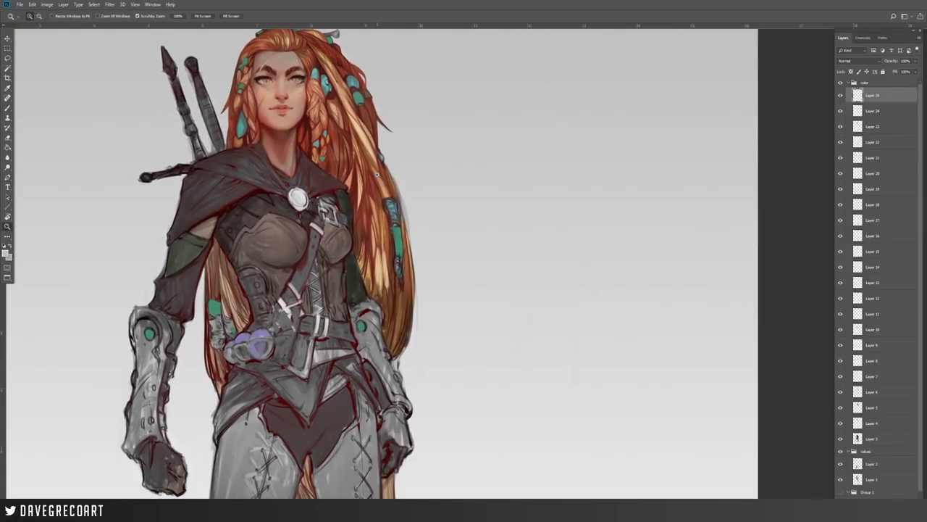
left_click(332, 180, "alt")
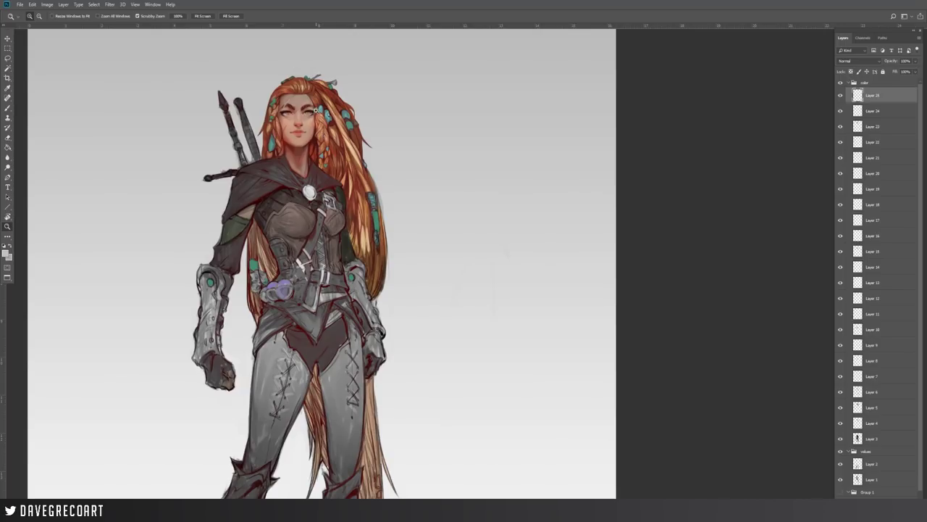
left_click_drag(324, 95, 453, 137)
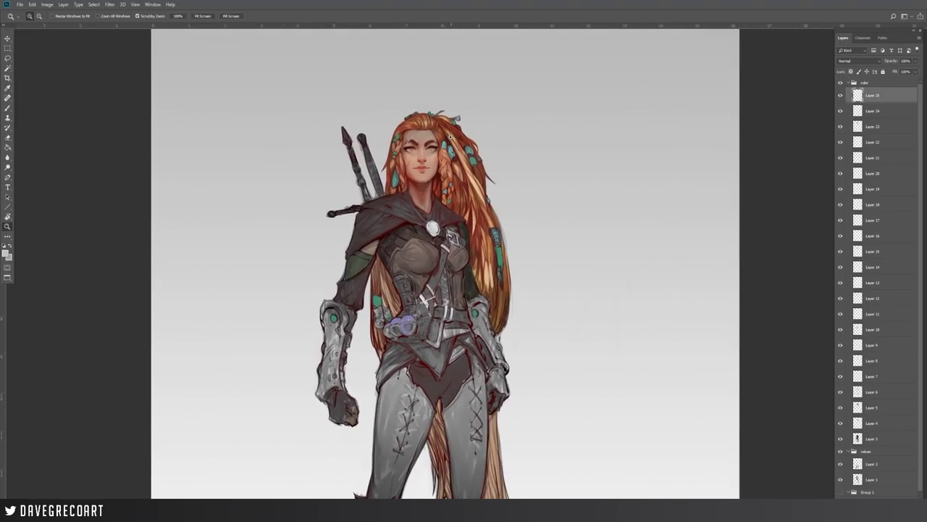
left_click(452, 137)
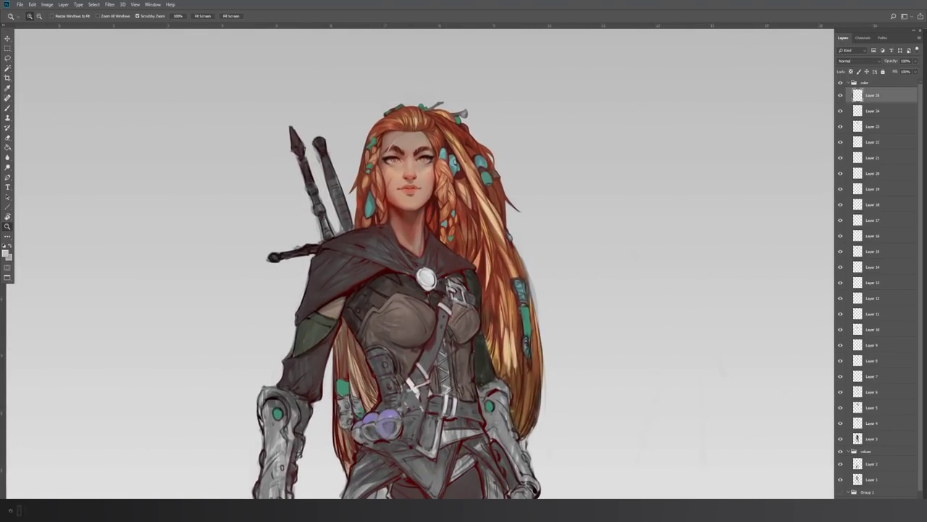
- Examine the armor, belt, legs, boots and lower hair up close and the whole figure from a distance
left_click_drag(396, 265, 285, 4)
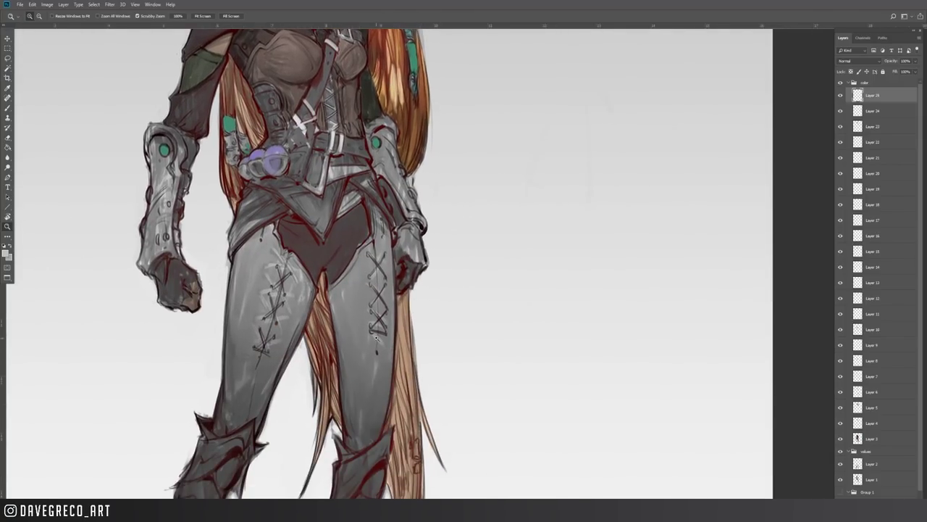
left_click_drag(401, 357, 388, 292)
left_click_drag(376, 121, 388, 425)
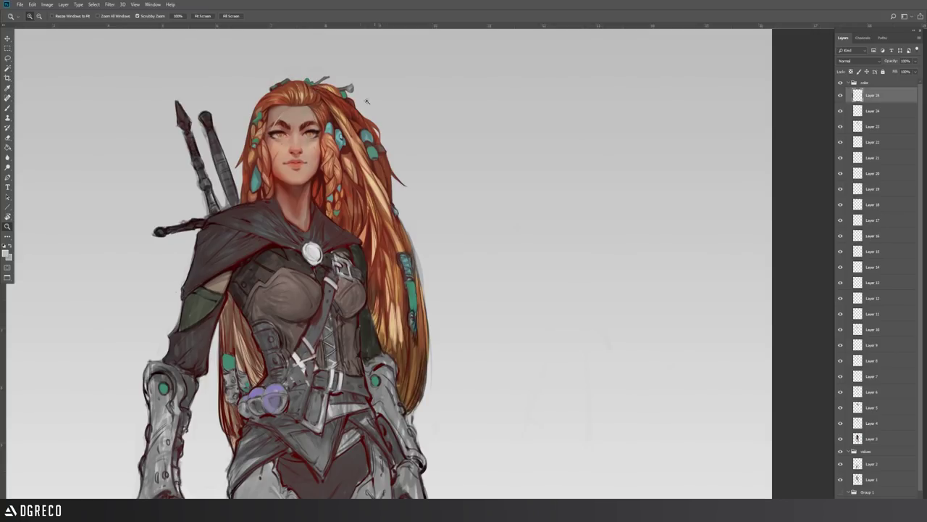
left_click_drag(414, 213, 402, 95)
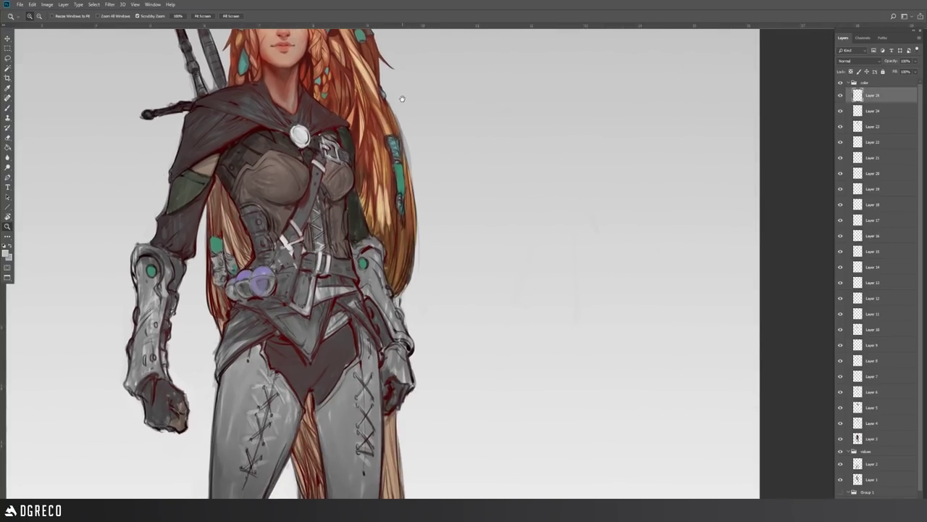
scroll(355, 447, "down", 3)
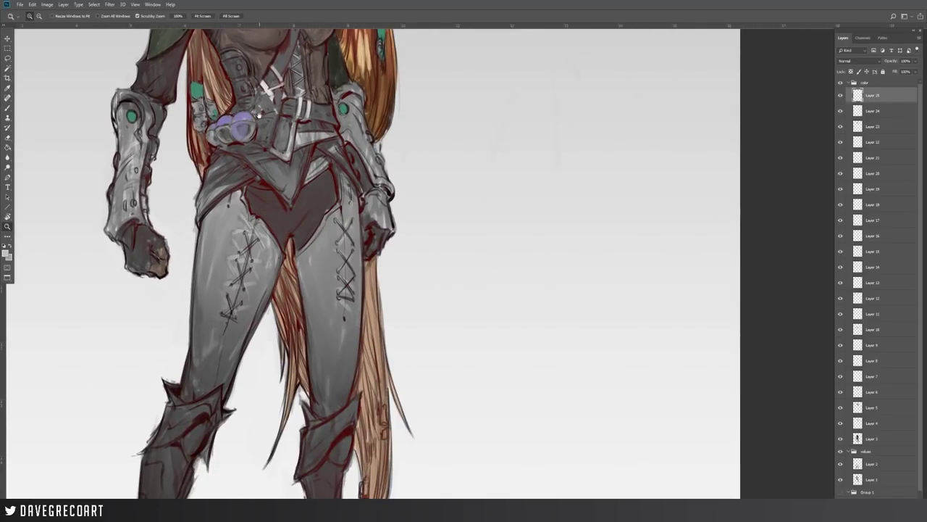
scroll(344, 255, "up", 5)
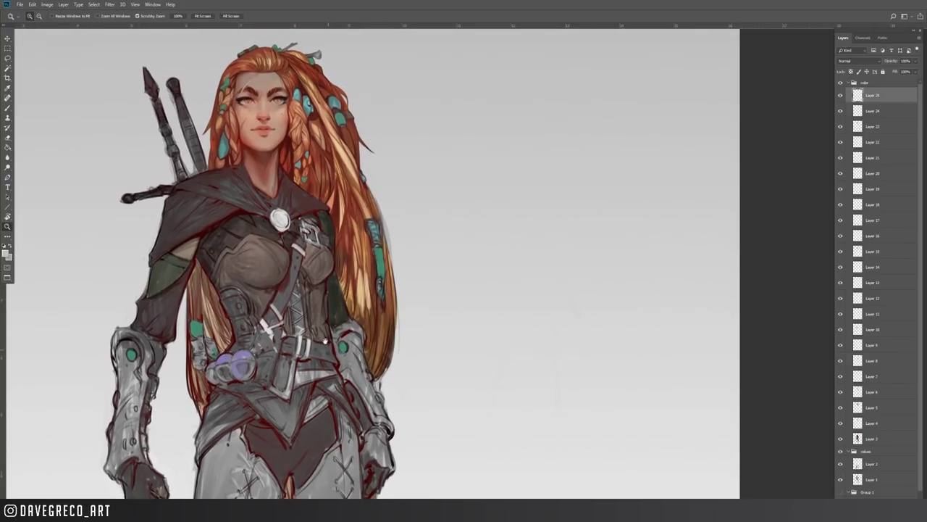
scroll(306, 258, "down", 5)
scroll(306, 258, "down", 2)
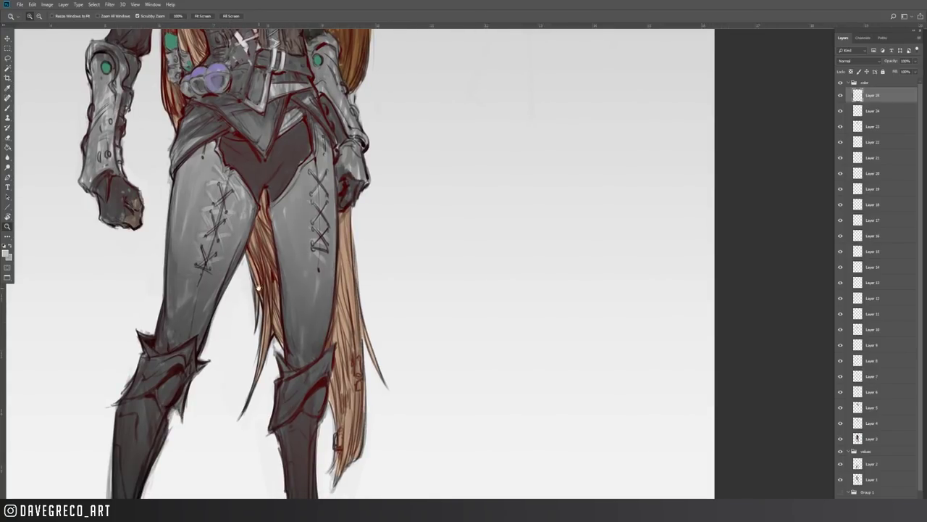
scroll(362, 288, "down", 2)
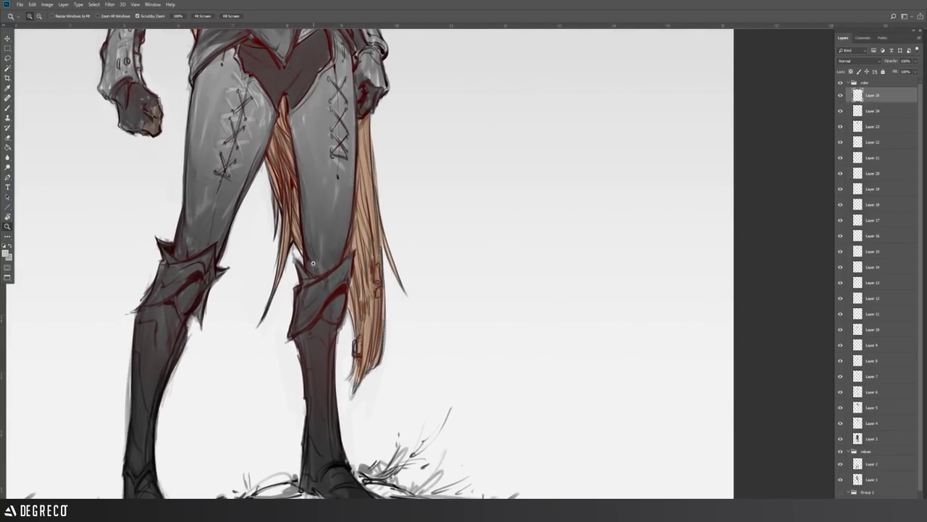
left_click(261, 228, "alt")
left_click_drag(263, 180, 313, 213)
left_click(313, 213, "alt")
left_click_drag(298, 172, 425, 238)
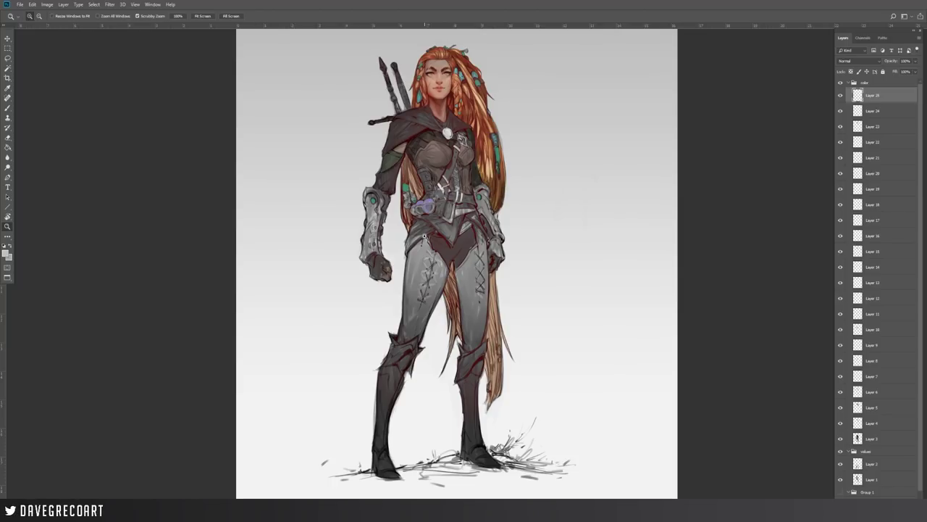
left_click_drag(440, 226, 400, 215)
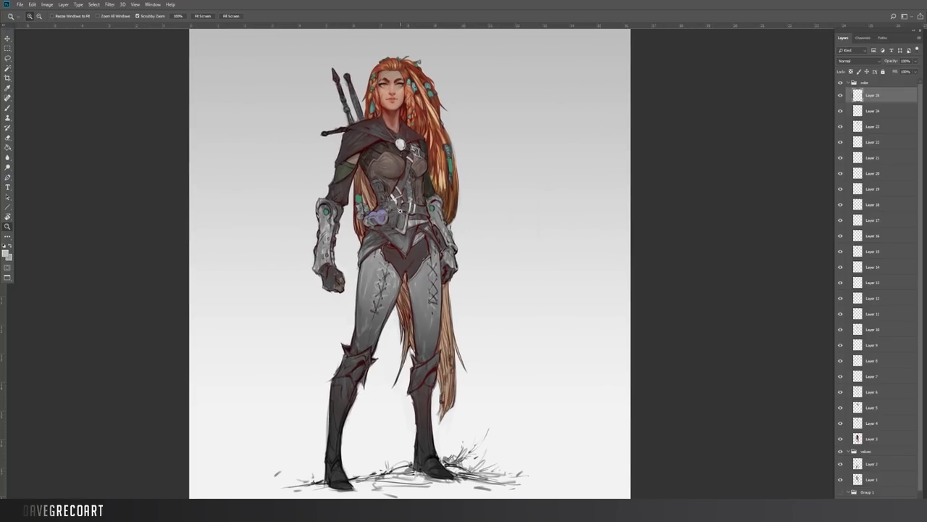
- Activate the Rectangular Marquee tool with the whole figure in view
left_click(8, 49)
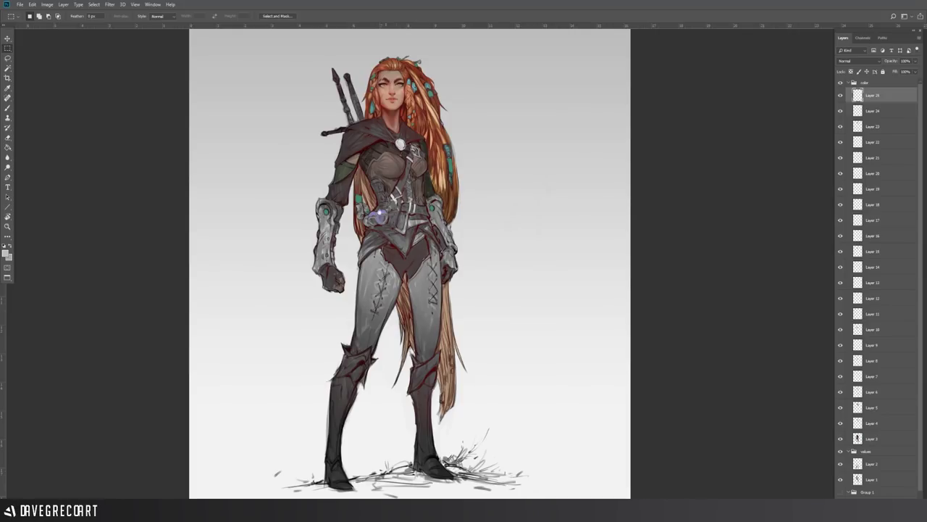
left_click_drag(320, 368, 281, 366)
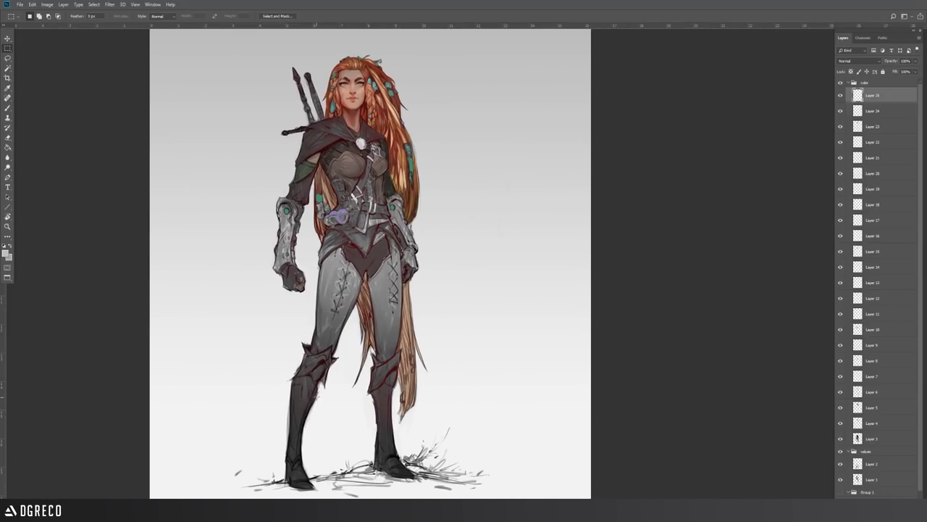